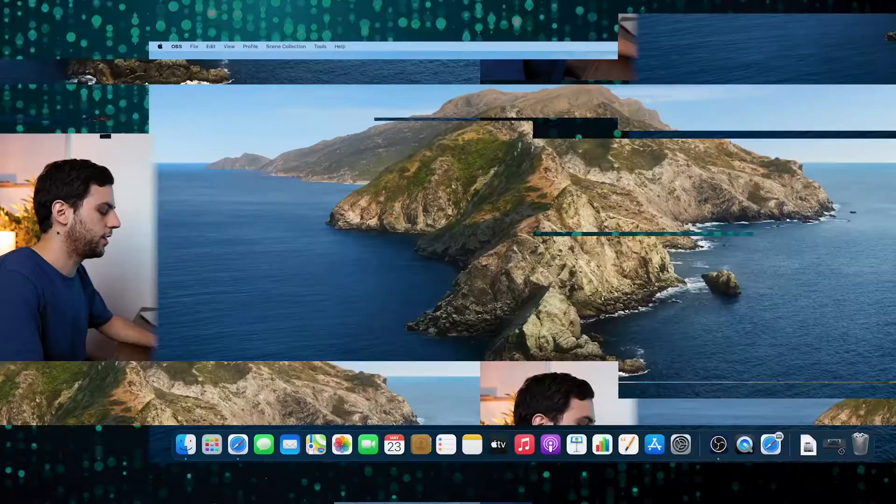
- Open System Preferences and find the Mouse settings by searching for "mouse"
{"action": "key", "text": "super+space"}
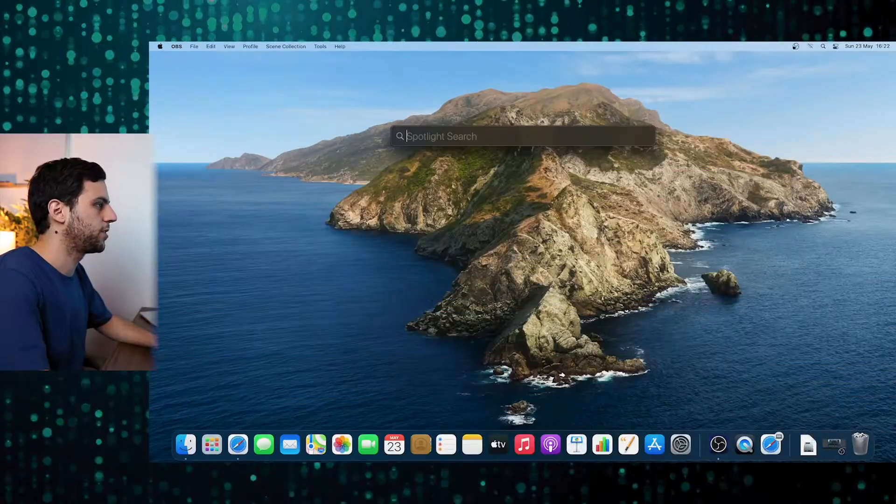
{"action": "type", "text": "sys"}
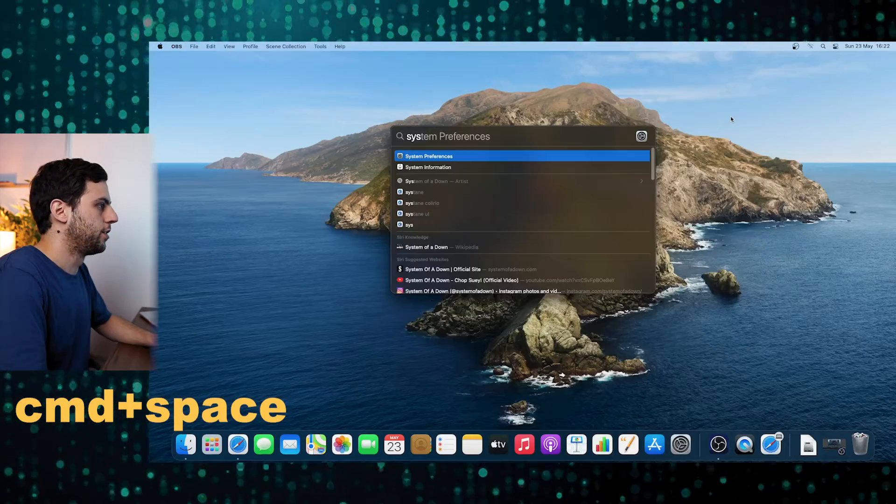
{"action": "key", "text": "Return"}
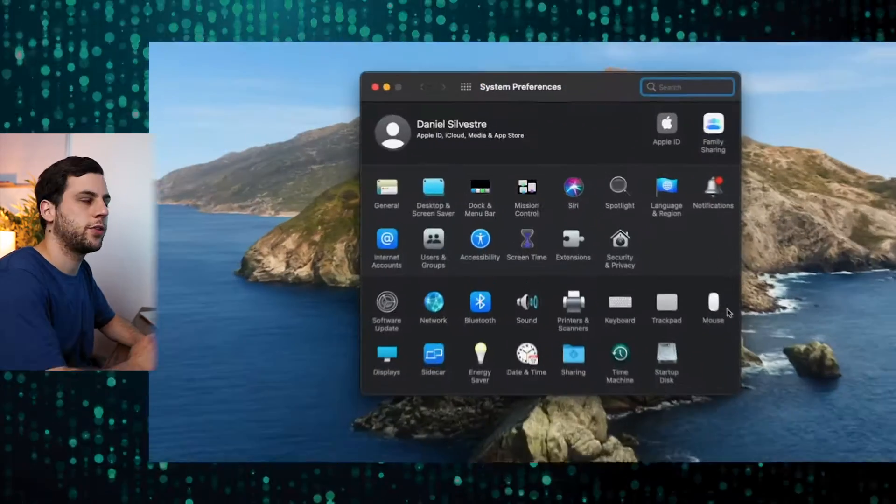
{"action": "type", "text": "mouse"}
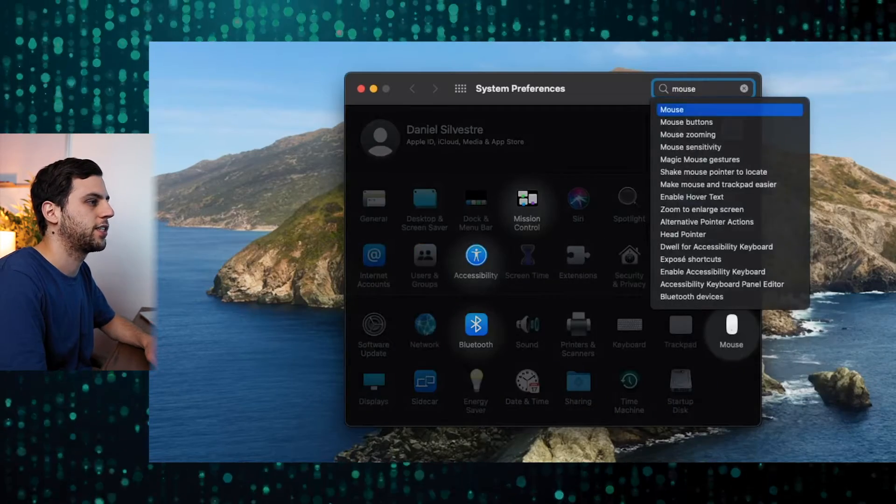
{"action": "key", "text": "Return"}
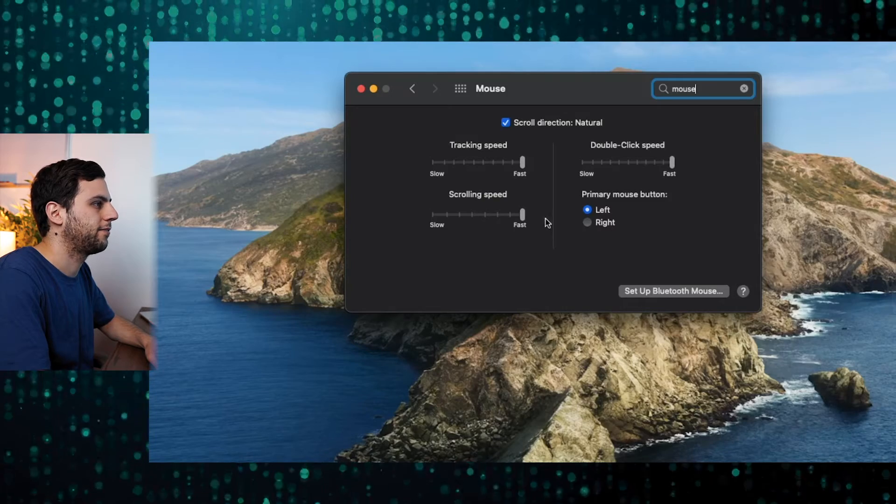
{"action": "left_click", "coordinate": [863, 243]}
{"action": "right_click", "coordinate": [818, 170]}
{"action": "left_click", "coordinate": [542, 206]}
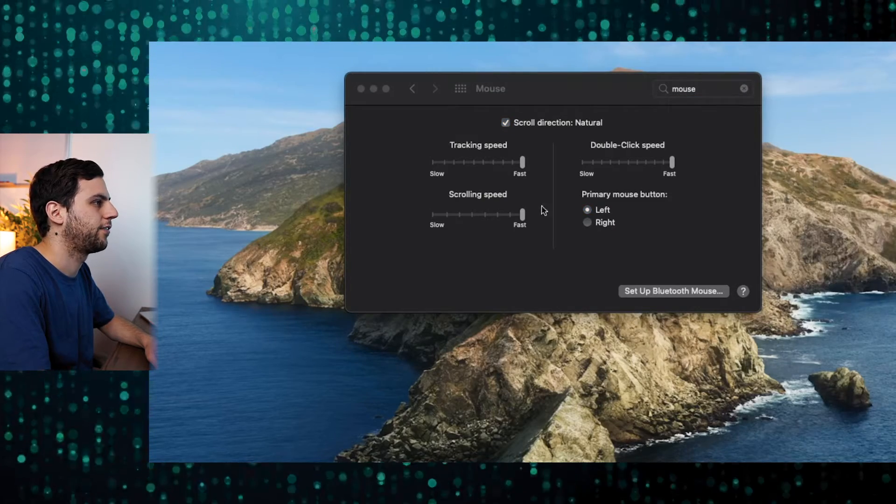
{"action": "left_click", "coordinate": [590, 229]}
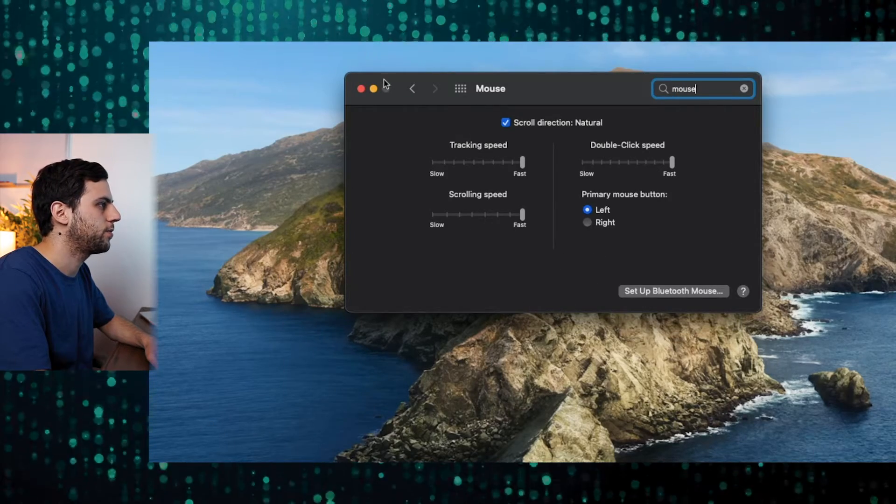
- Open the Trackpad settings and enable Tap to click with one finger
{"action": "left_click", "coordinate": [416, 95]}
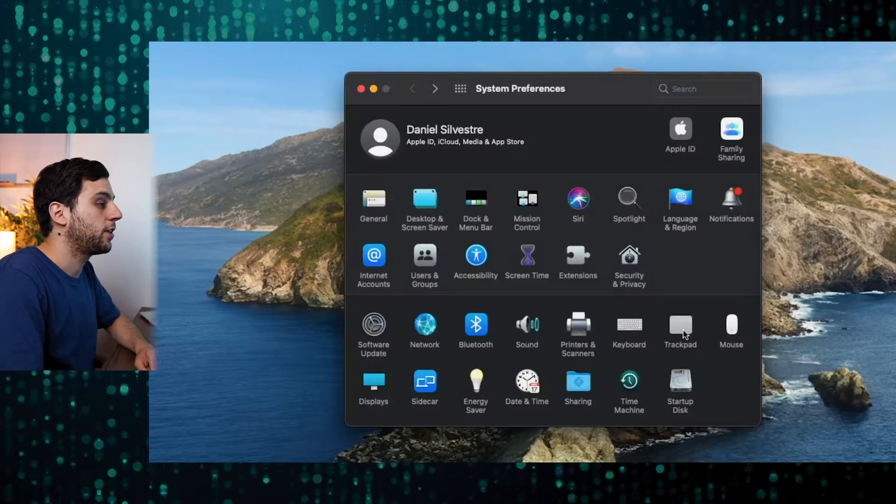
{"action": "left_click", "coordinate": [684, 332]}
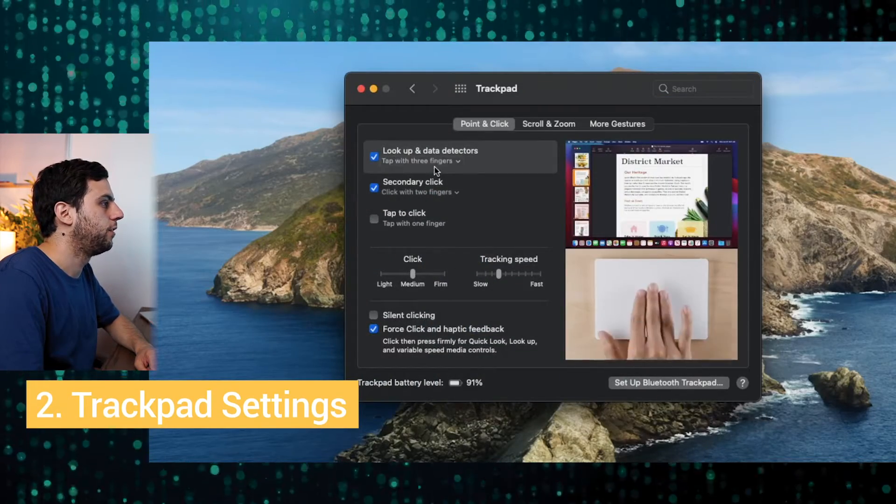
{"action": "left_click", "coordinate": [424, 212]}
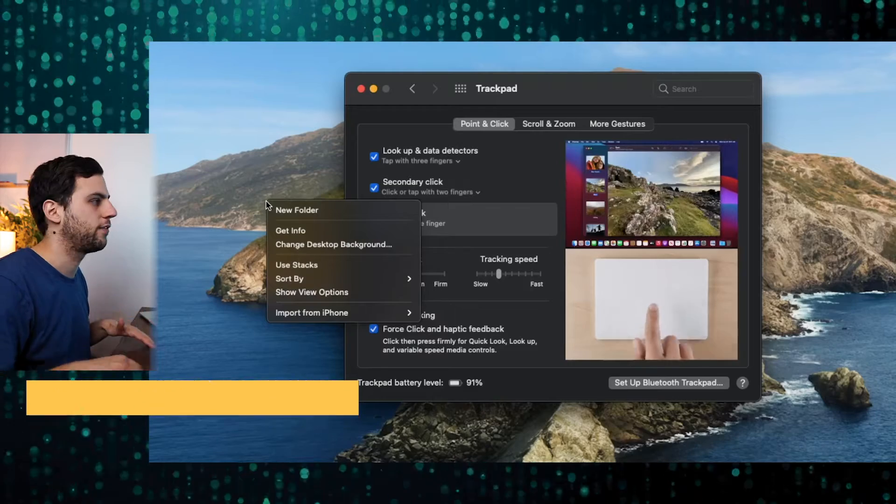
{"action": "left_click", "coordinate": [250, 177]}
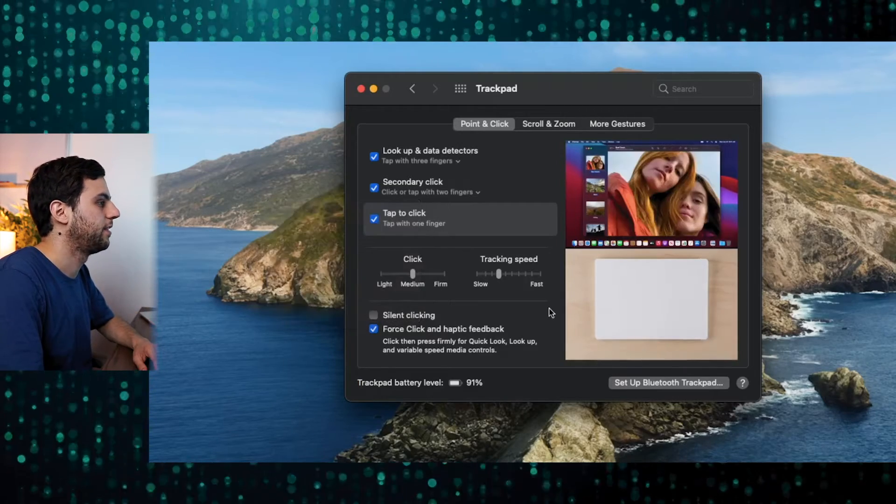
- Set the trackpad's tracking speed to the fastest level and test it on the desktop
{"action": "left_click_drag", "start_coordinate": [499, 274], "coordinate": [538, 274]}
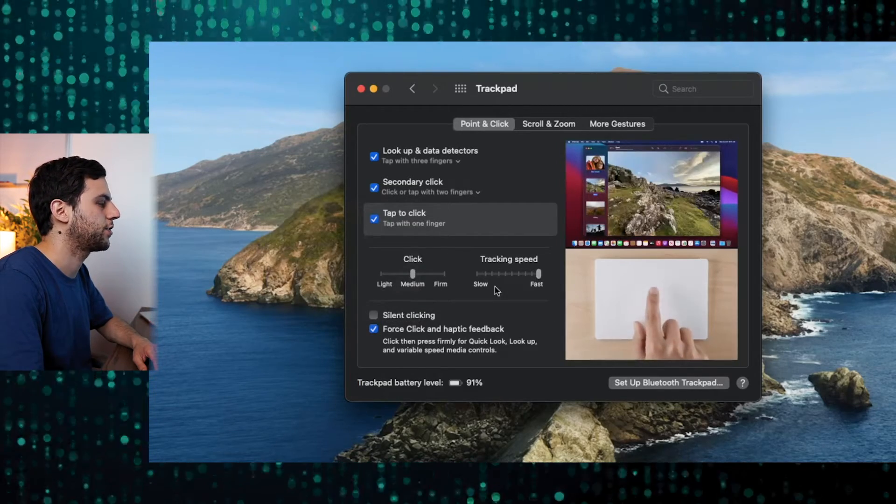
{"action": "right_click", "coordinate": [257, 239]}
{"action": "left_click", "coordinate": [448, 273]}
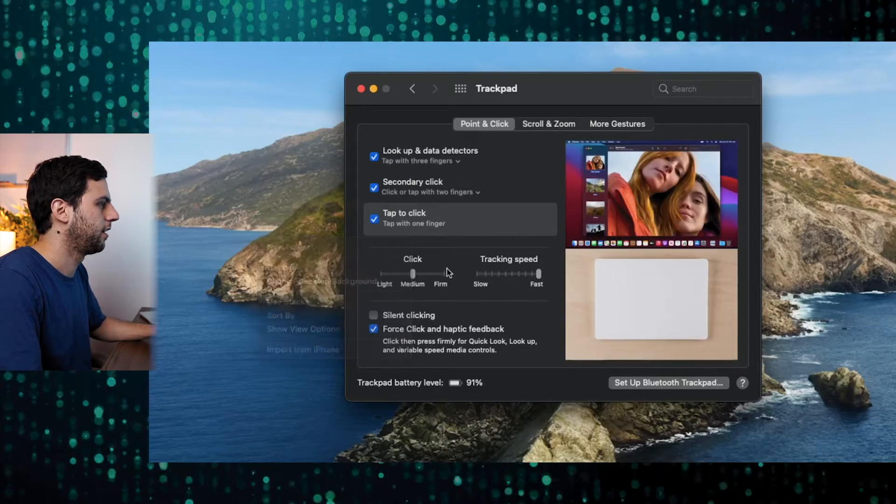
- Set the trackpad's click pressure to Light and enable Silent clicking
{"action": "left_click_drag", "start_coordinate": [413, 275], "coordinate": [382, 275]}
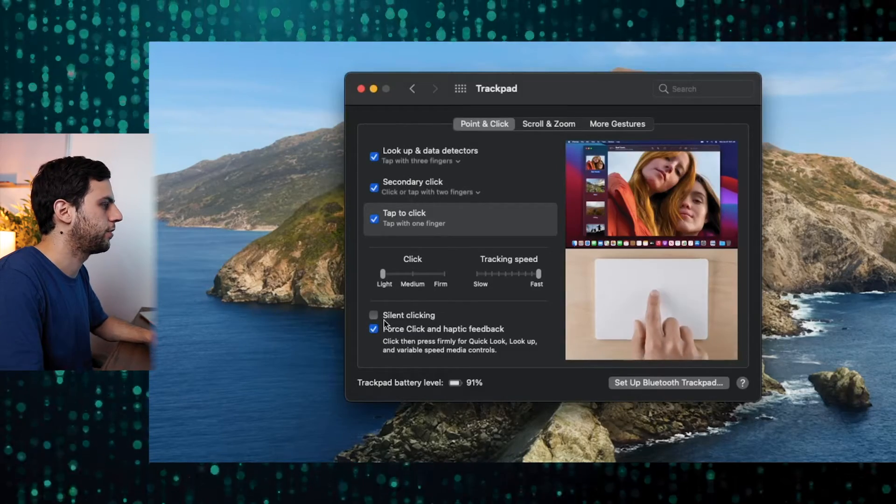
{"action": "left_click", "coordinate": [384, 318]}
{"action": "right_click", "coordinate": [183, 283]}
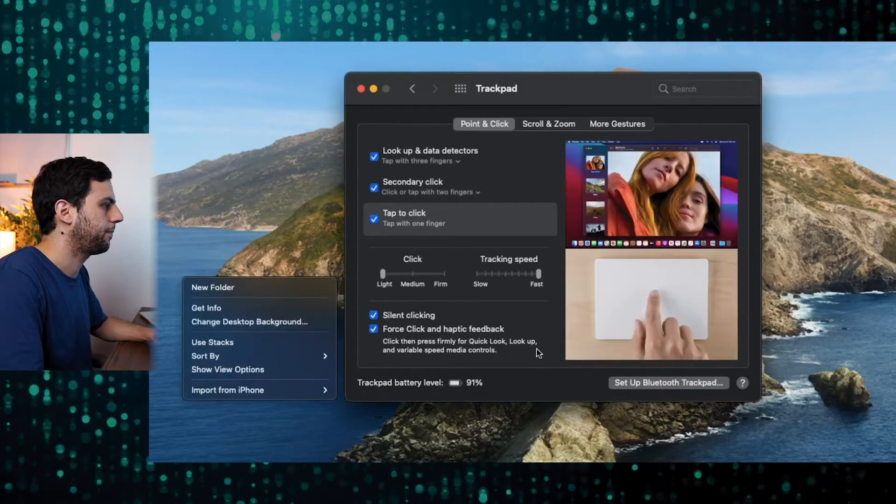
- Enable the App Exposé gesture among the trackpad's additional gestures
{"action": "left_click", "coordinate": [548, 129]}
{"action": "left_click", "coordinate": [548, 127]}
{"action": "left_click", "coordinate": [644, 132]}
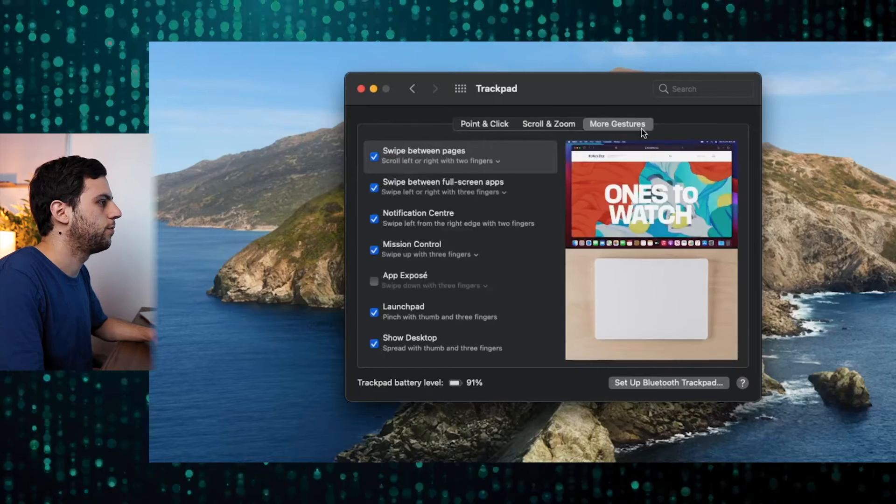
{"action": "left_click", "coordinate": [374, 281]}
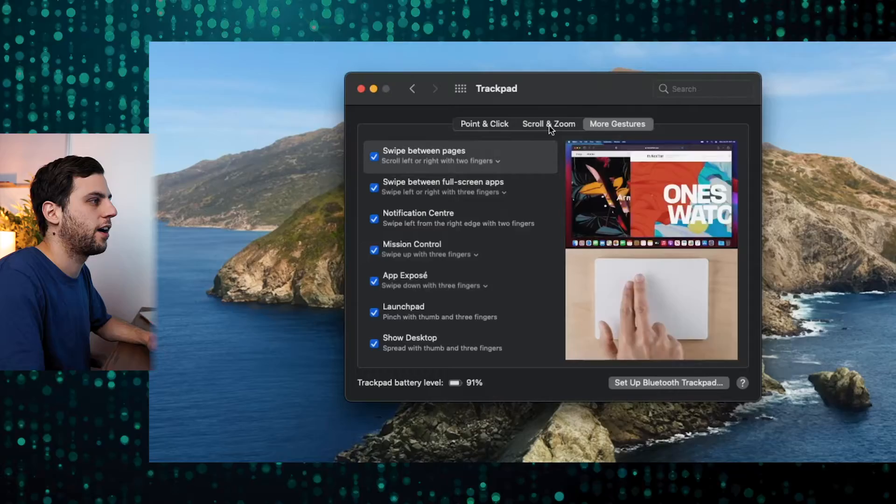
- View the trackpad's Scroll & Zoom gestures and try out Mission Control
{"action": "left_click", "coordinate": [551, 129]}
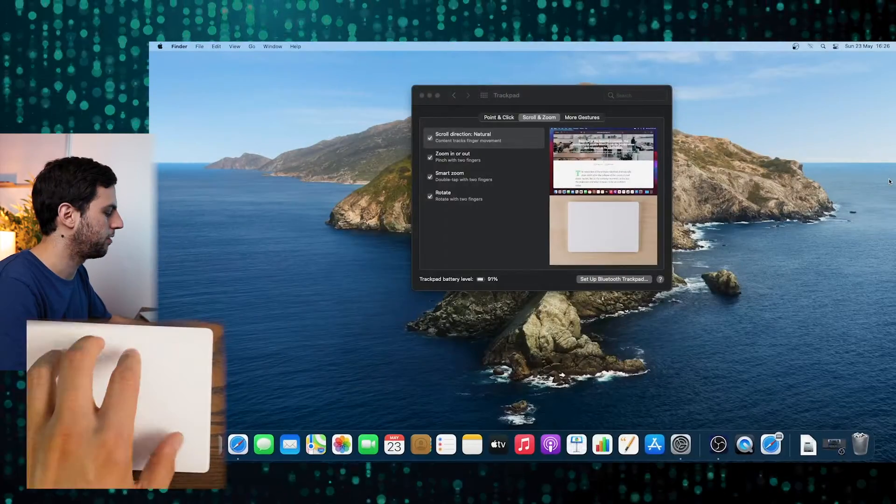
{"action": "key", "text": "F4"}
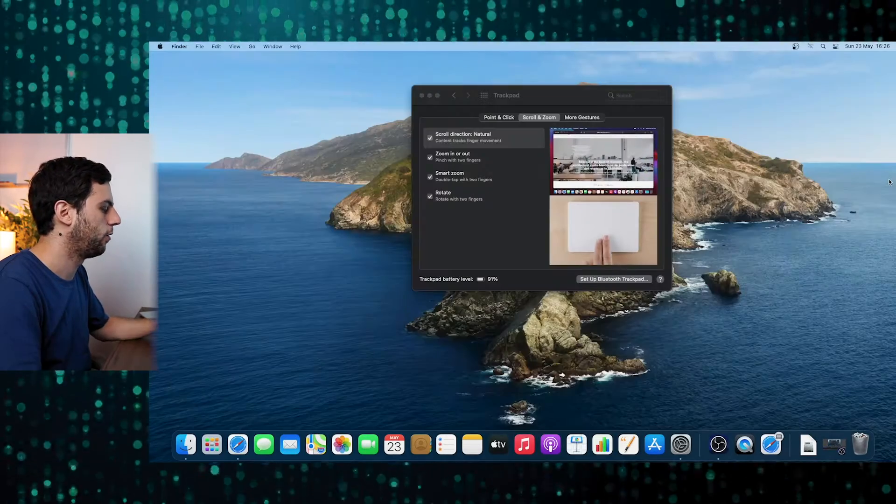
{"action": "key", "text": "ctrl+Up"}
{"action": "mouse_move", "coordinate": [735, 66]}
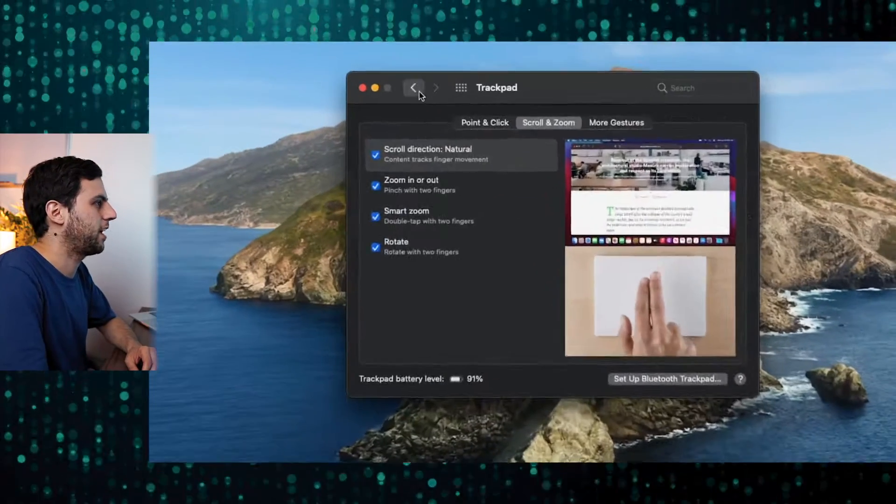
- Search the system settings for "acces" and open the Pointer Control options under Accessibility
{"action": "left_click", "coordinate": [418, 92]}
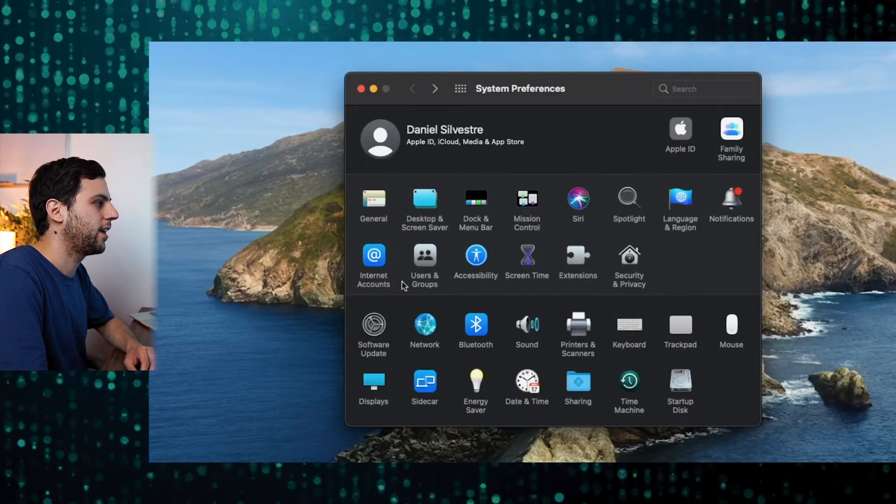
{"action": "key", "text": "super+f"}
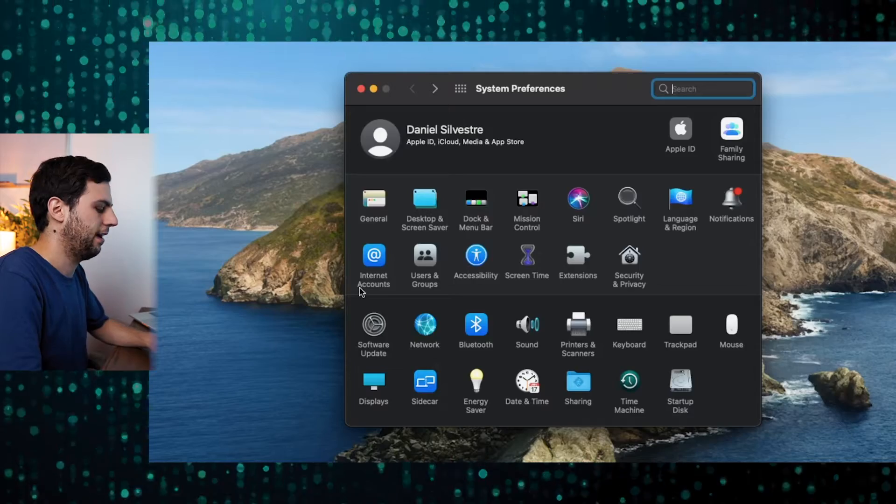
{"action": "type", "text": "acees"}
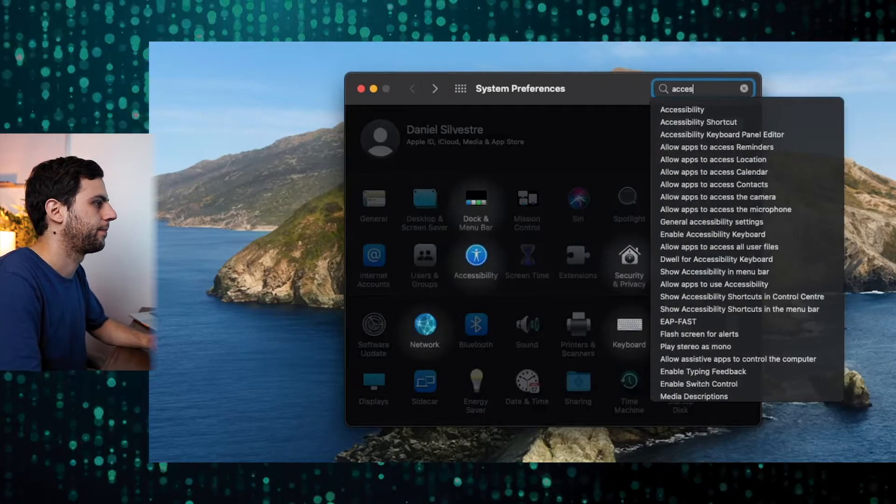
{"action": "left_click", "coordinate": [483, 259]}
{"action": "scroll", "coordinate": [435, 229], "scroll_direction": "down", "scroll_amount": 5}
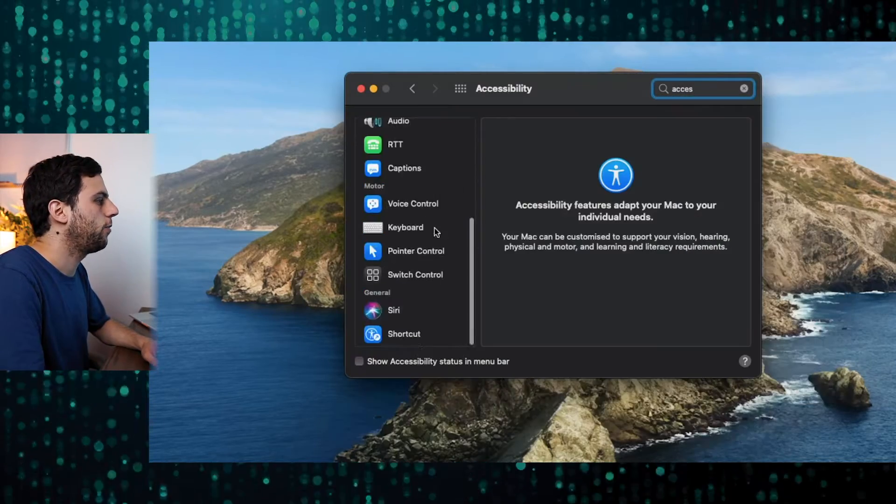
{"action": "left_click", "coordinate": [415, 256]}
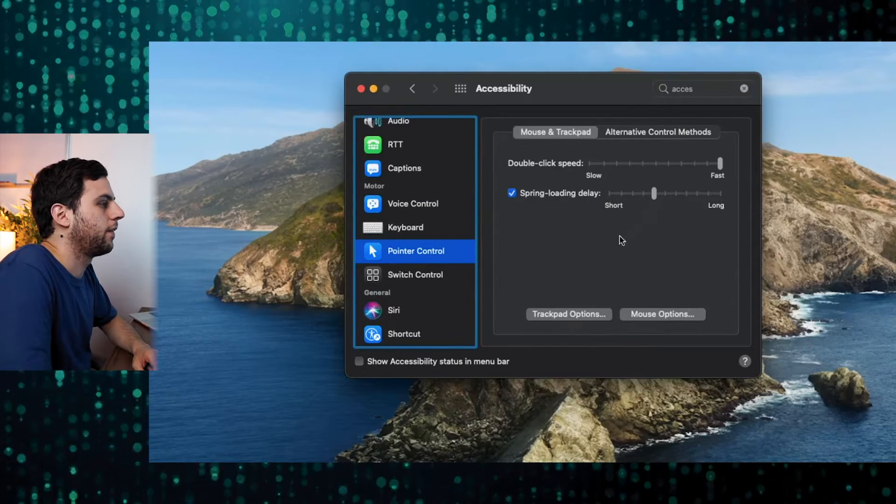
- Enable dragging in the trackpad options with three finger drag and confirm
{"action": "left_click", "coordinate": [570, 317]}
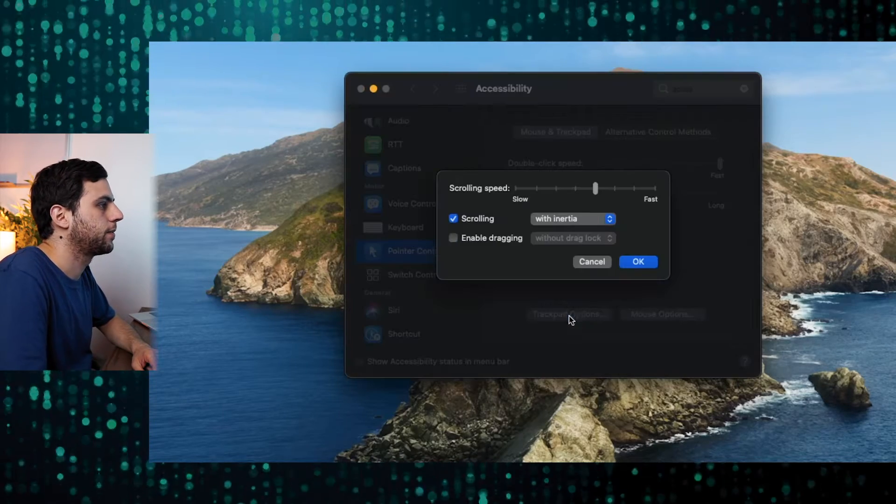
{"action": "left_click", "coordinate": [496, 241]}
{"action": "left_click", "coordinate": [584, 239]}
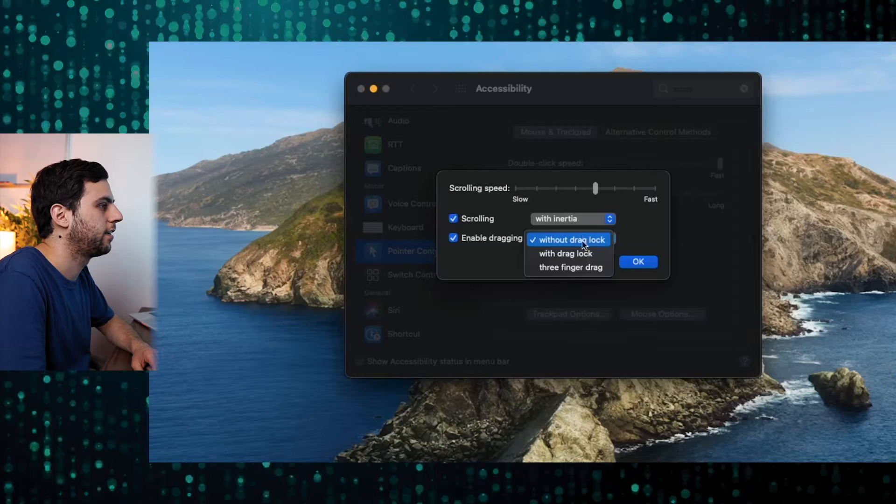
{"action": "left_click", "coordinate": [583, 265]}
{"action": "left_click", "coordinate": [638, 263]}
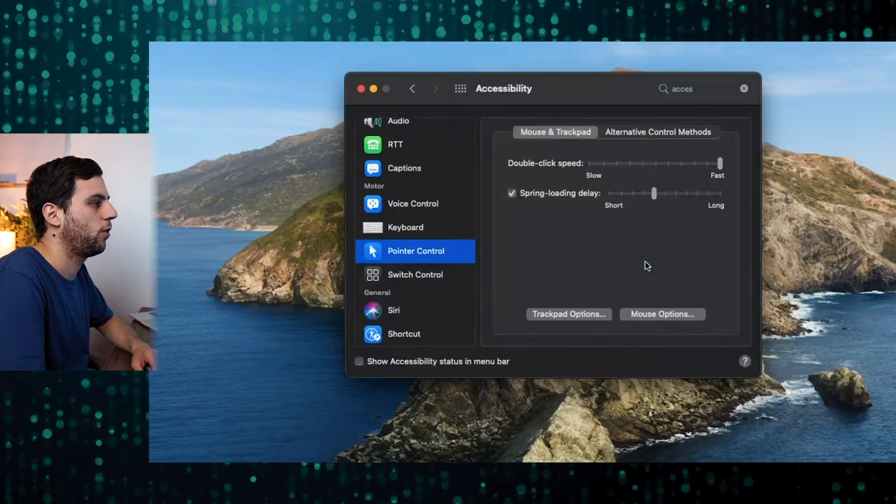
- Move the Accessibility window, and switch the trackpad's dragging option to without drag lock
{"action": "left_click_drag", "start_coordinate": [600, 97], "coordinate": [512, 110]}
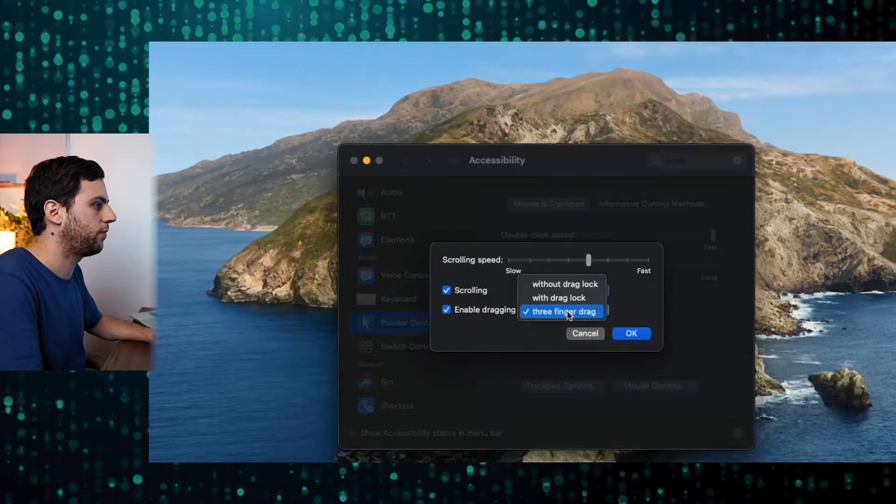
{"action": "left_click", "coordinate": [565, 284]}
{"action": "left_click", "coordinate": [631, 333]}
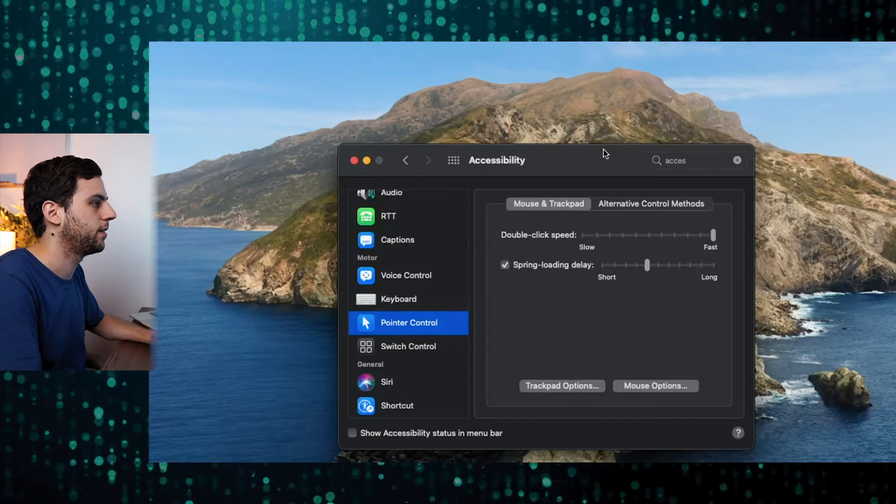
- Set the trackpad's dragging option to three finger drag and its scrolling speed to the fastest level
{"action": "left_click", "coordinate": [566, 386]}
{"action": "left_click", "coordinate": [566, 309]}
{"action": "left_click", "coordinate": [567, 340]}
{"action": "left_click_drag", "start_coordinate": [589, 261], "coordinate": [648, 261]}
{"action": "left_click", "coordinate": [631, 333]}
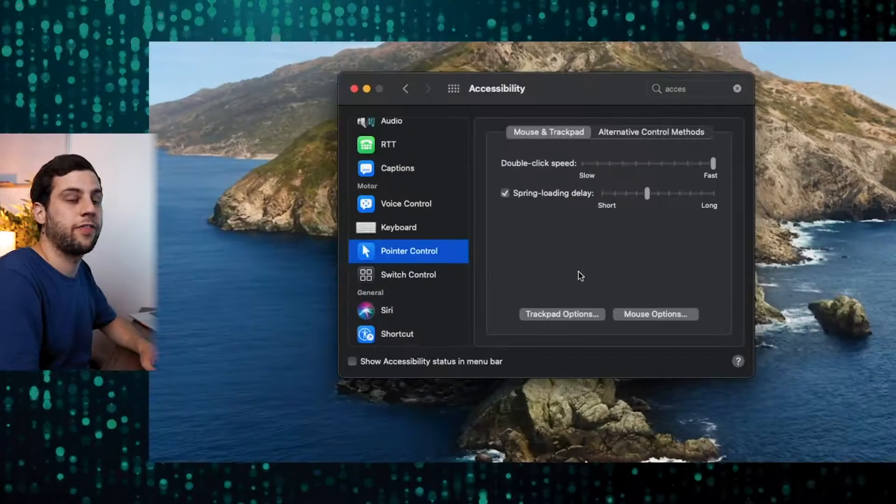
- In the Keyboard settings, set Delay Until Repeat to the shortest and enable F1, F2, etc. as standard function keys
{"action": "left_click", "coordinate": [405, 89]}
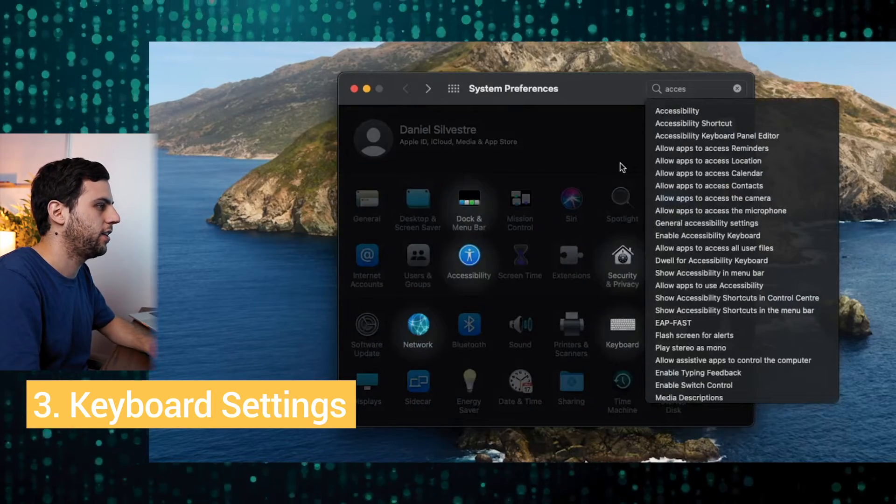
{"action": "left_click", "coordinate": [737, 89]}
{"action": "left_click", "coordinate": [623, 325]}
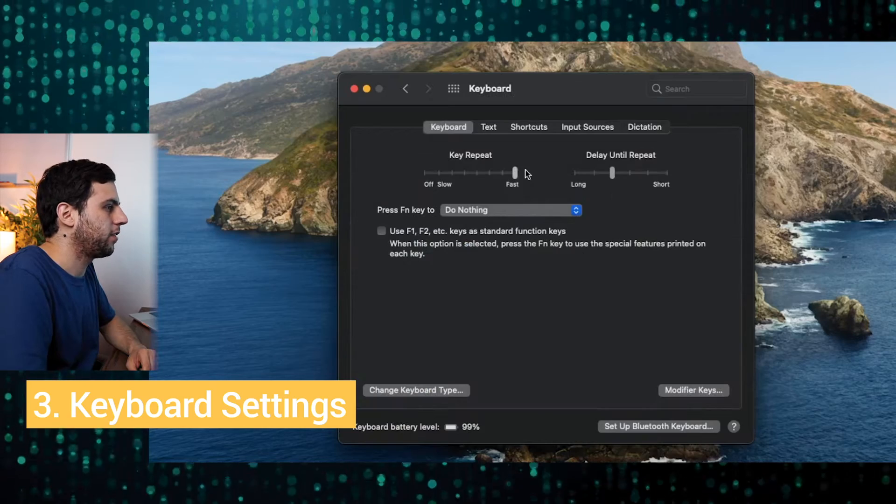
{"action": "left_click_drag", "start_coordinate": [612, 173], "coordinate": [716, 175]}
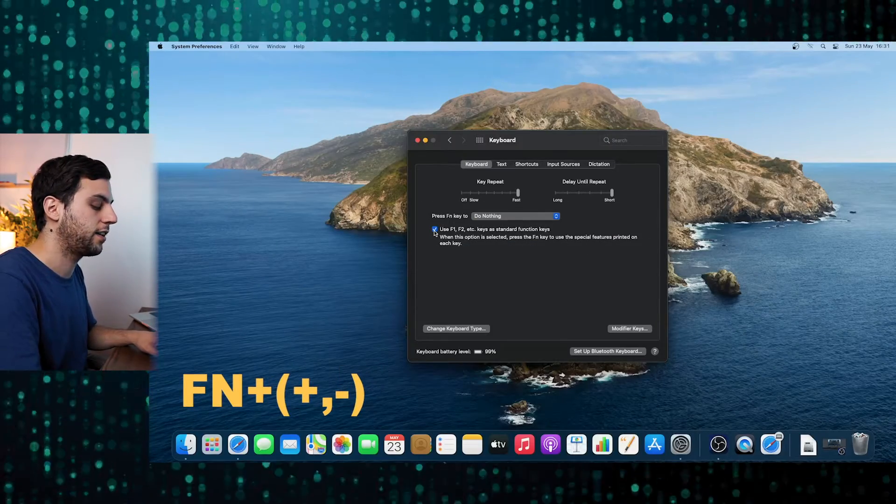
{"action": "key", "text": "XF86AudioRaiseVolume"}
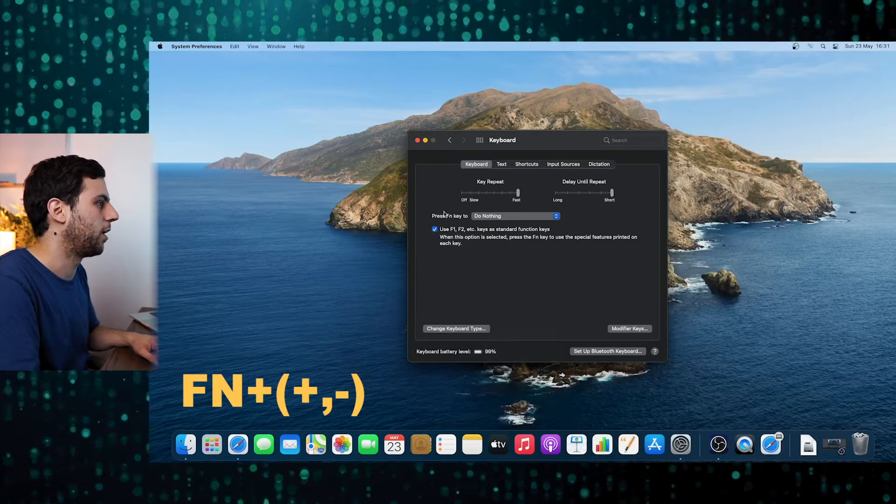
- Open the keyboard shortcuts settings and try moving the focus forward and backward between the controls
{"action": "left_click", "coordinate": [501, 164]}
{"action": "left_click", "coordinate": [524, 164]}
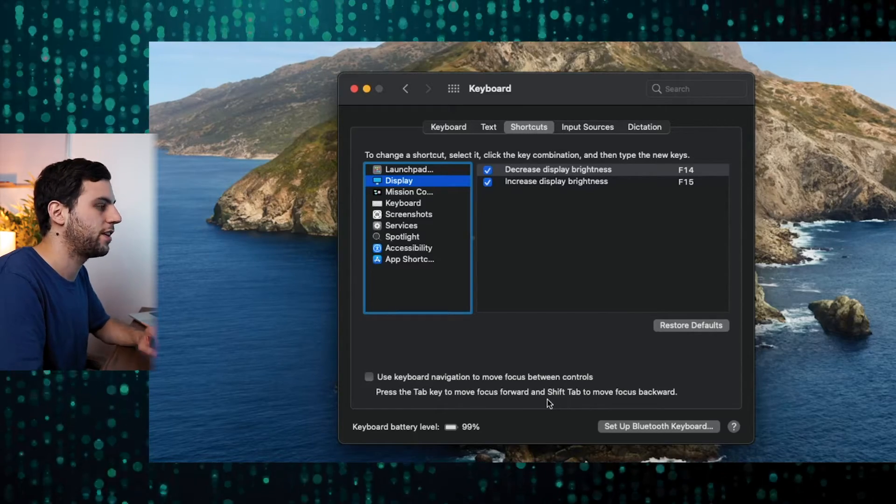
{"action": "key", "text": "Tab"}
{"action": "key", "text": "Tab"}
{"action": "key", "text": "Tab"}
{"action": "key", "text": "Tab"}
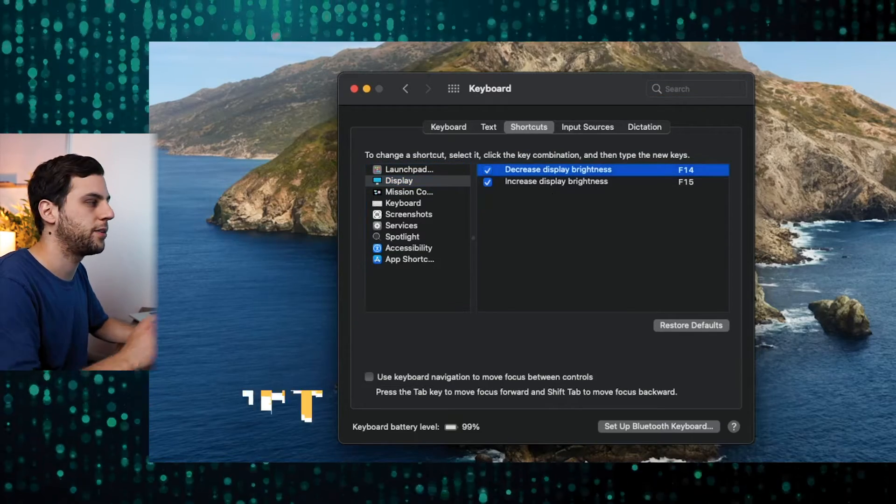
{"action": "key", "text": "shift+Tab"}
{"action": "key", "text": "shift+Tab"}
{"action": "key", "text": "shift+Tab"}
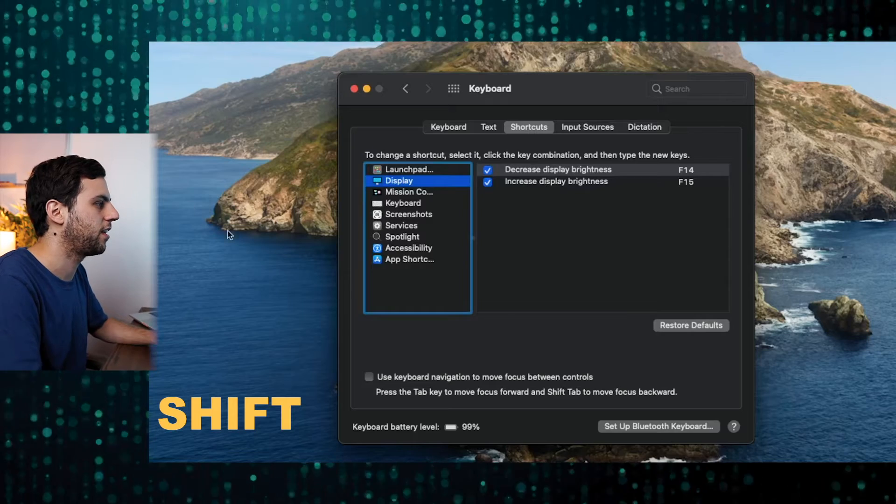
{"action": "key", "text": "shift+Tab"}
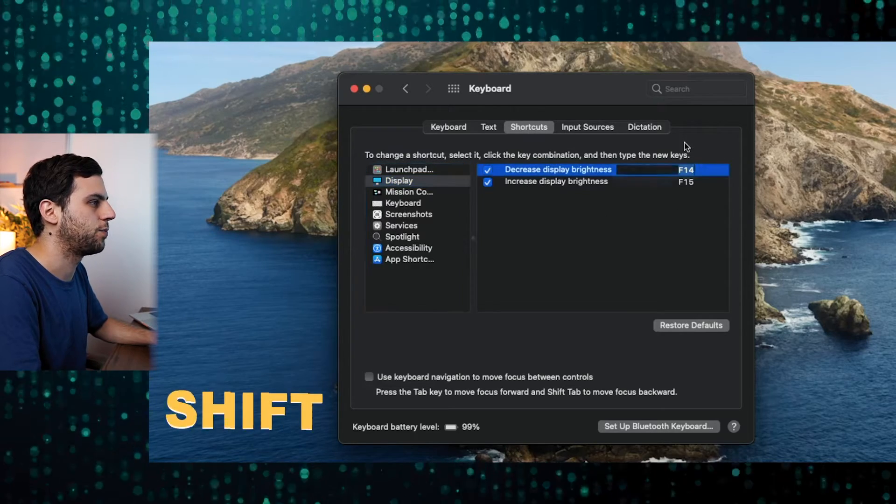
{"action": "key", "text": "shift+Tab"}
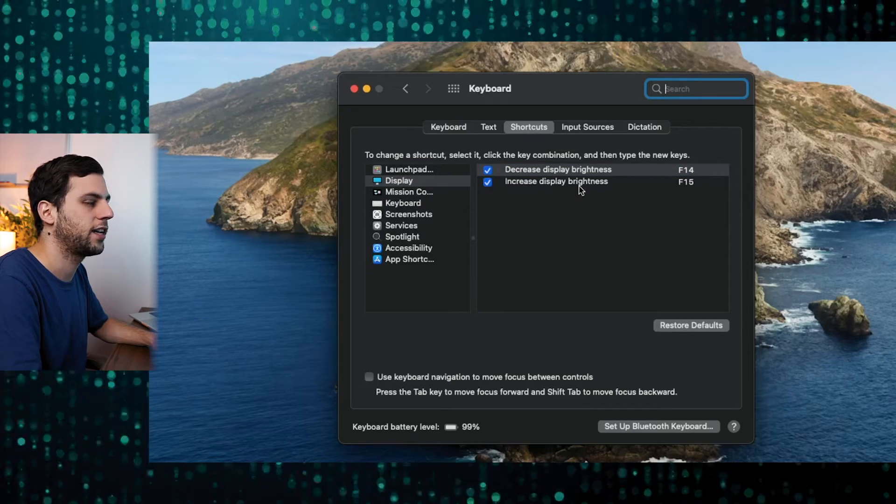
- Enable keyboard navigation to move focus between controls, and try it by moving the focus forward through the window
{"action": "left_click", "coordinate": [369, 377]}
{"action": "key", "text": "Tab"}
{"action": "key", "text": "Tab"}
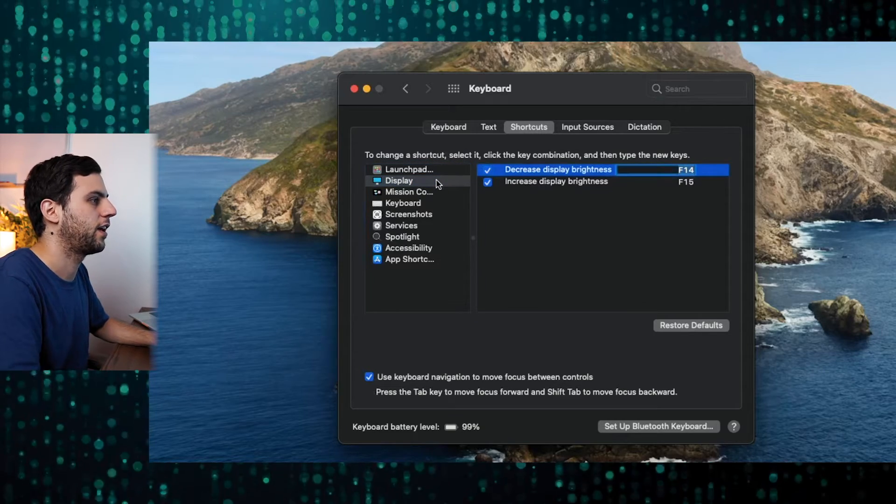
{"action": "key", "text": "Tab"}
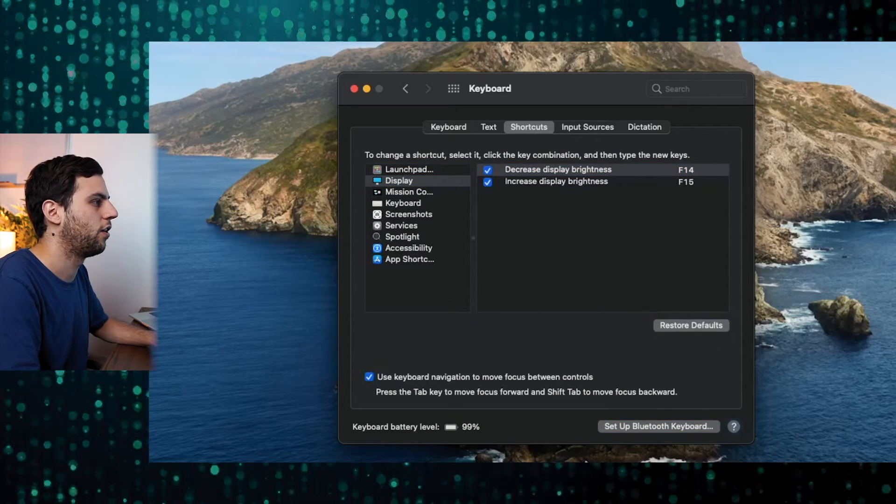
{"action": "key", "text": "Tab"}
{"action": "key", "text": "Tab"}
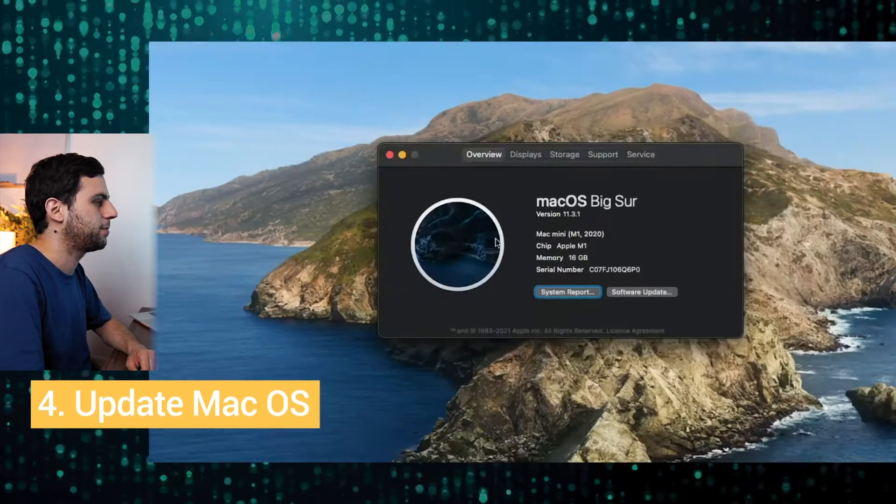
- Check for a macOS software update from the Mac's system overview
{"action": "left_click", "coordinate": [621, 292]}
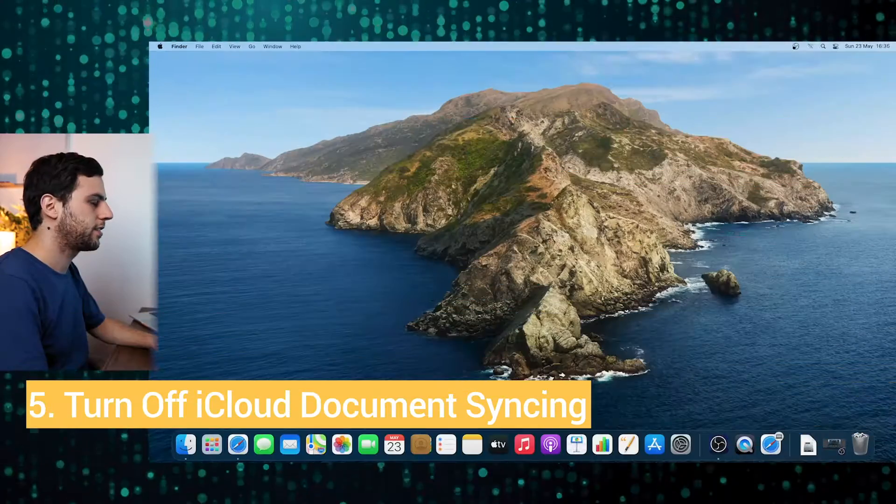
- Reopen System Preferences and bring up the iCloud Drive document options of the Apple ID
{"action": "key", "text": "super+space"}
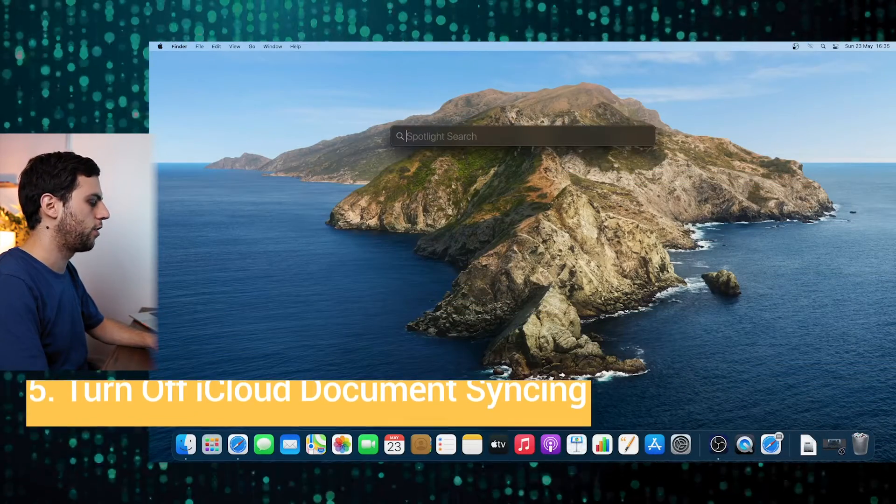
{"action": "type", "text": "sys"}
{"action": "key", "text": "Return"}
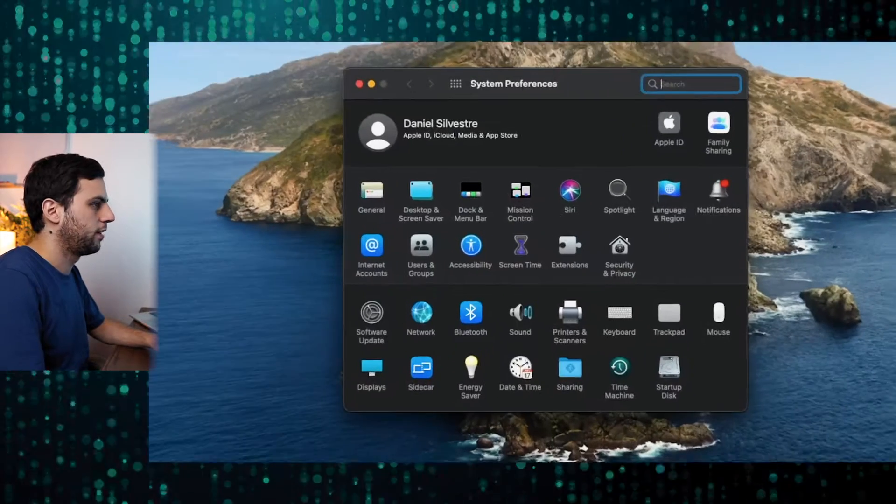
{"action": "left_click", "coordinate": [675, 123]}
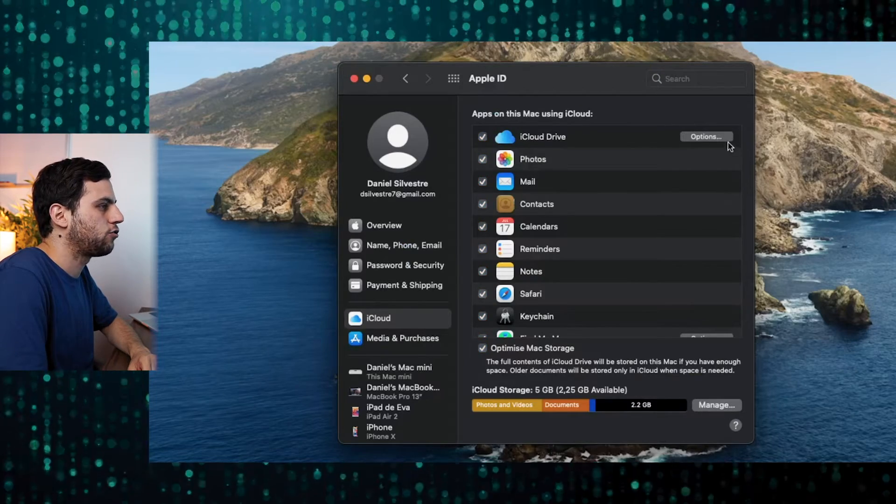
{"action": "left_click", "coordinate": [719, 137]}
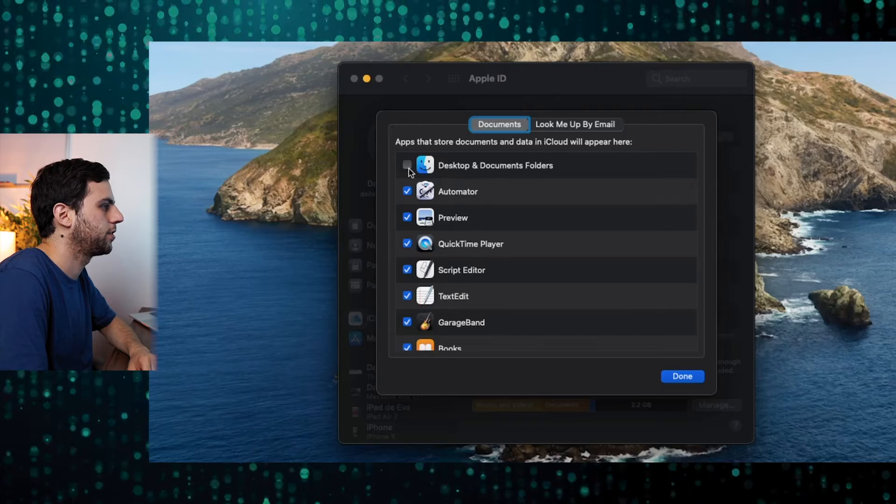
{"action": "scroll", "coordinate": [475, 213], "scroll_direction": "down", "scroll_amount": 5}
{"action": "scroll", "coordinate": [476, 212], "scroll_direction": "up", "scroll_amount": 5}
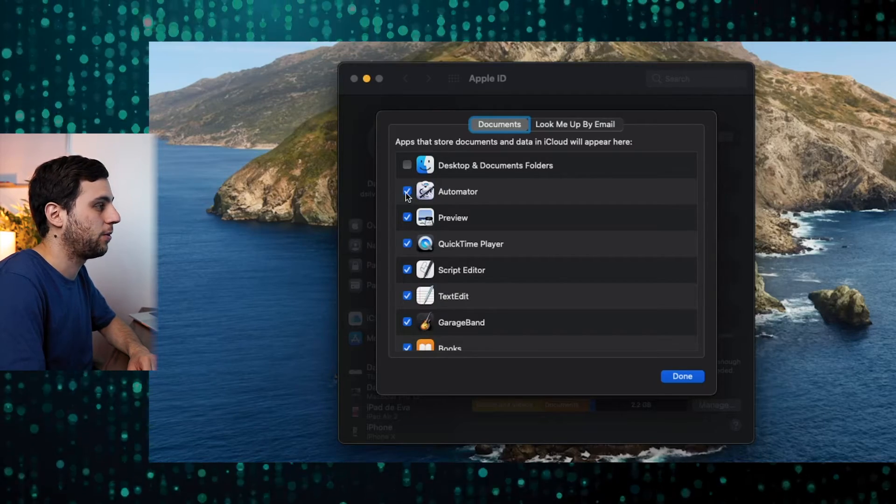
- Turn off iCloud document storage for Automator, Preview, QuickTime Player, Script Editor, TextEdit, GarageBand, iMovie, Keynote, Numbers and Pages, and confirm
{"action": "left_click", "coordinate": [407, 270]}
{"action": "left_click", "coordinate": [407, 295]}
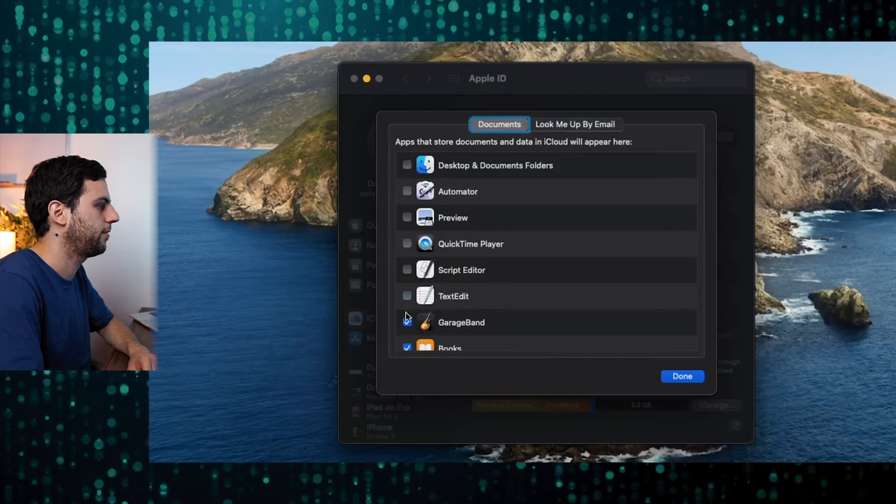
{"action": "left_click", "coordinate": [406, 322]}
{"action": "scroll", "coordinate": [408, 269], "scroll_direction": "down", "scroll_amount": 3}
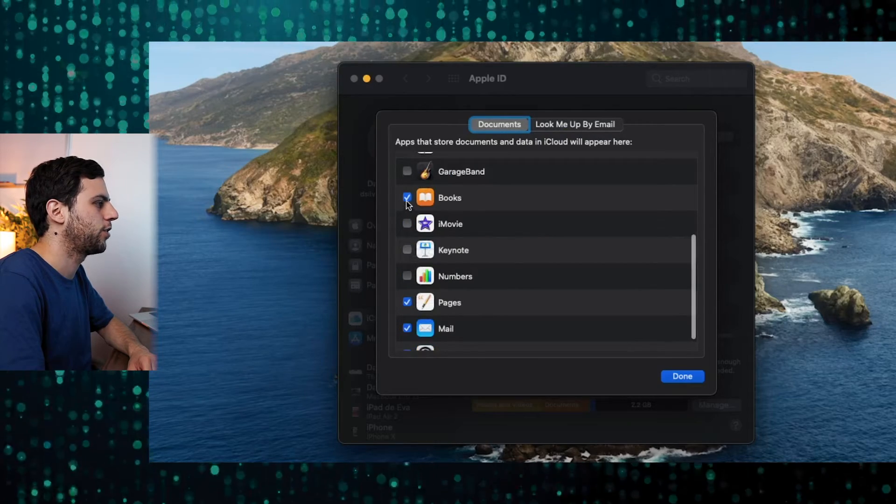
{"action": "left_click", "coordinate": [409, 303]}
{"action": "scroll", "coordinate": [410, 299], "scroll_direction": "down", "scroll_amount": 1}
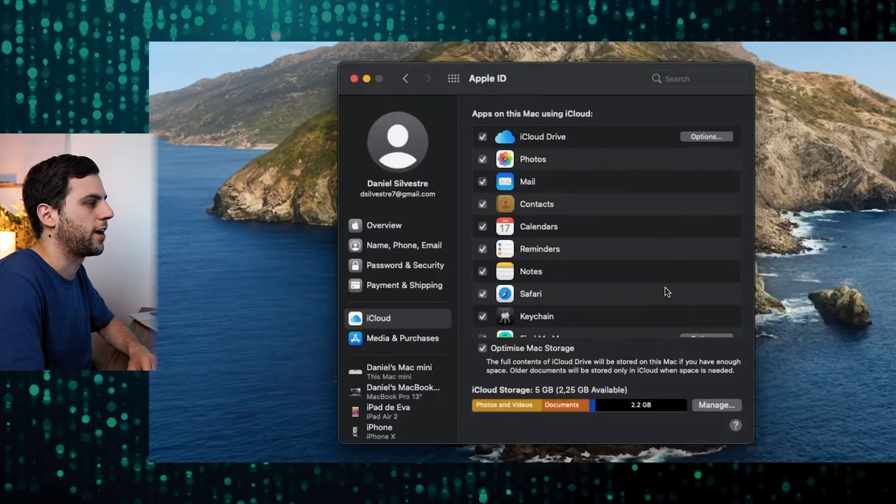
- Turn off iCloud for Mail, Reminders, Safari, Siri and Stocks, and return to the preferences overview
{"action": "scroll", "coordinate": [662, 258], "scroll_direction": "down", "scroll_amount": 2}
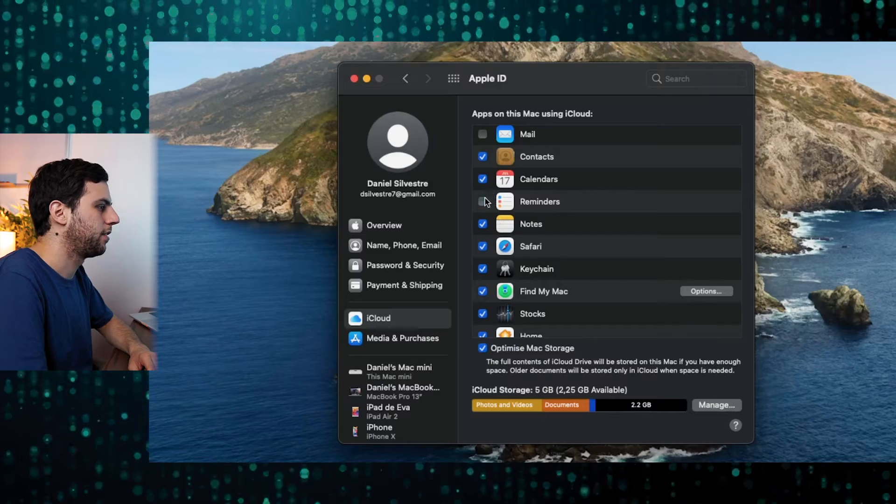
{"action": "scroll", "coordinate": [491, 276], "scroll_direction": "down", "scroll_amount": 2}
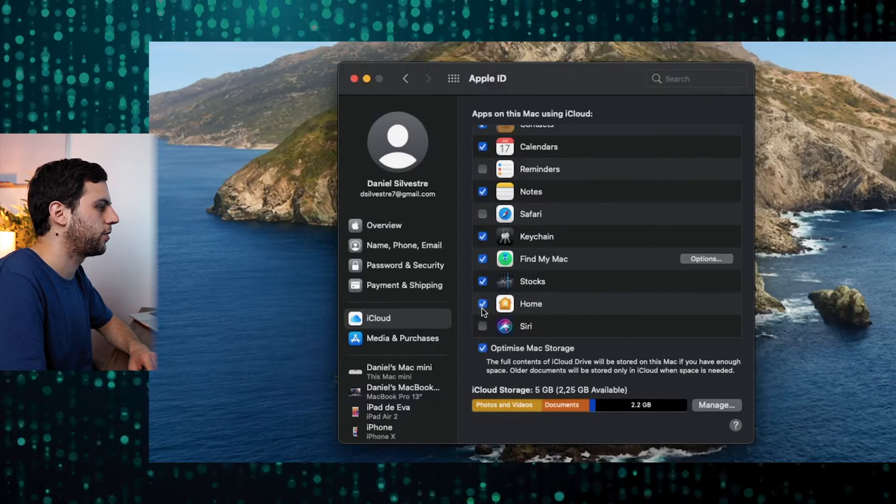
{"action": "left_click", "coordinate": [483, 283]}
{"action": "left_click", "coordinate": [536, 310]}
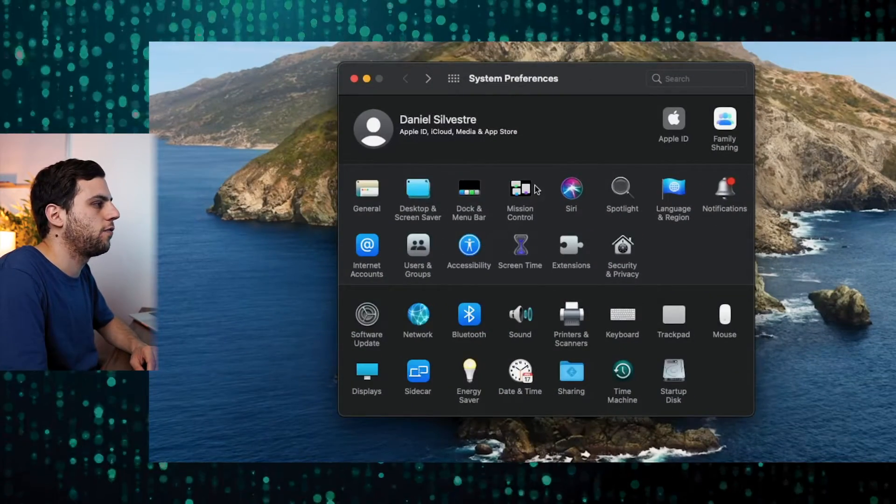
- In the Siri settings, start enabling Ask Siri but cancel, and show Siri in the menu bar before hiding it again
{"action": "left_click", "coordinate": [571, 189]}
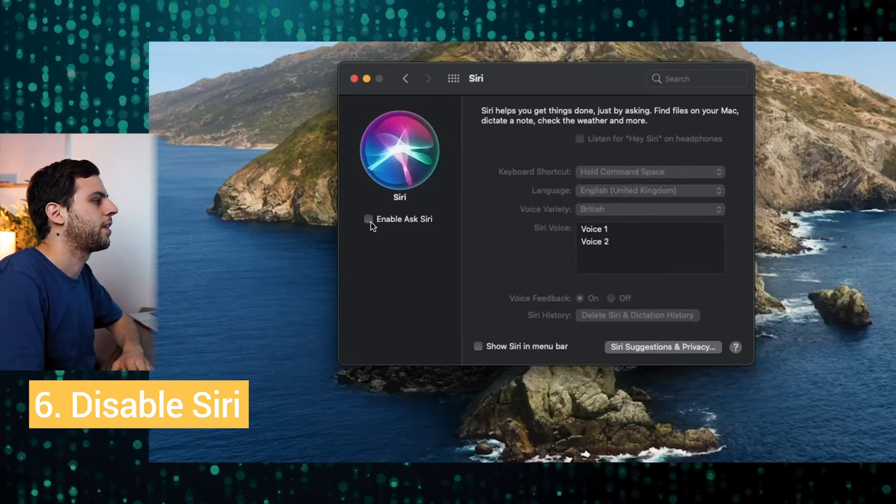
{"action": "left_click", "coordinate": [368, 219]}
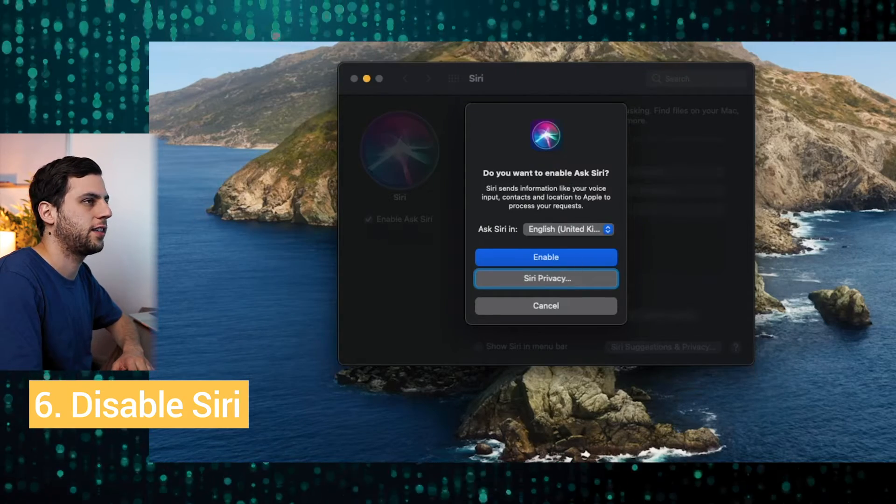
{"action": "left_click", "coordinate": [596, 312]}
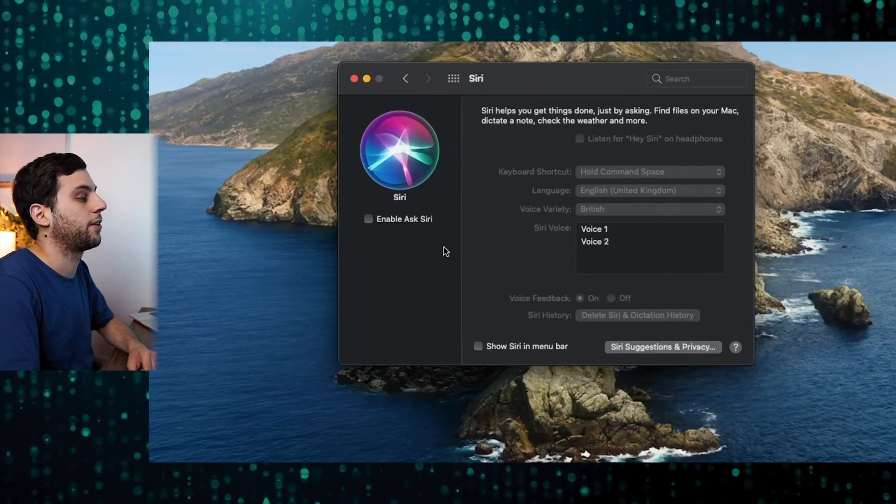
{"action": "left_click", "coordinate": [478, 347]}
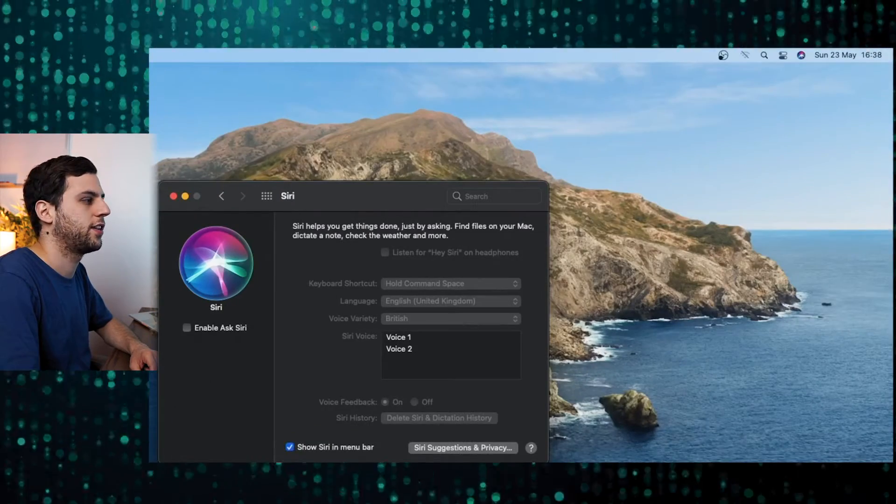
{"action": "left_click", "coordinate": [289, 446]}
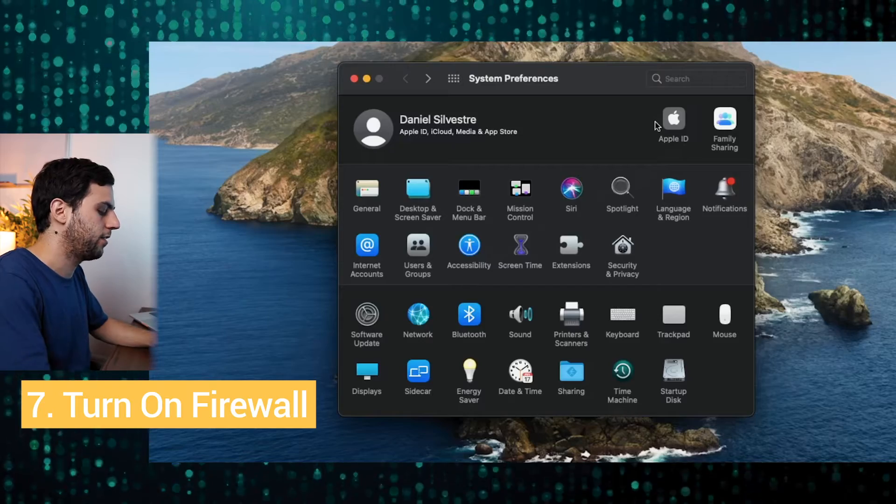
- Unlock the firewall settings in Security & Privacy with the account password and turn on the firewall
{"action": "type", "text": "secu"}
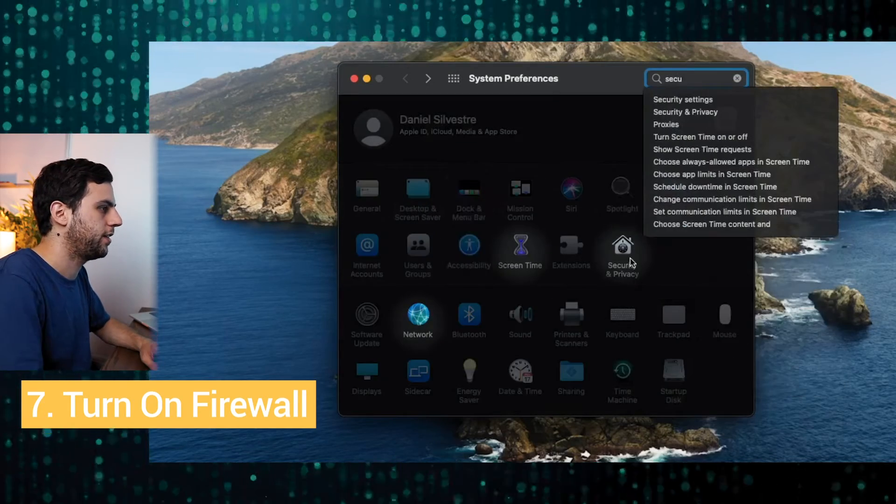
{"action": "left_click", "coordinate": [623, 253]}
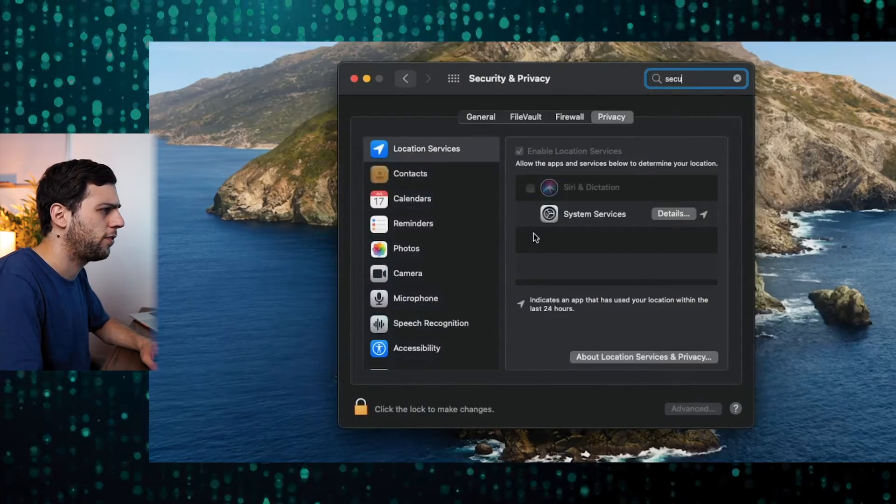
{"action": "left_click", "coordinate": [569, 117]}
{"action": "left_click", "coordinate": [361, 407]}
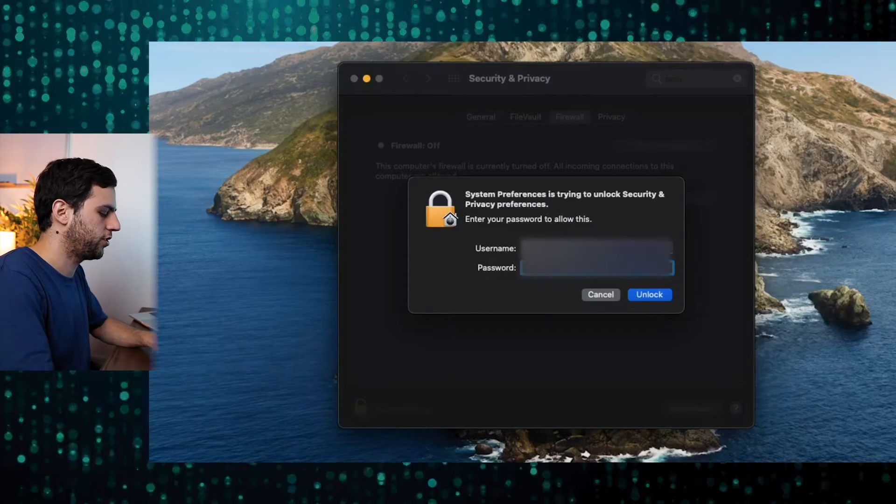
{"action": "key", "text": "Return"}
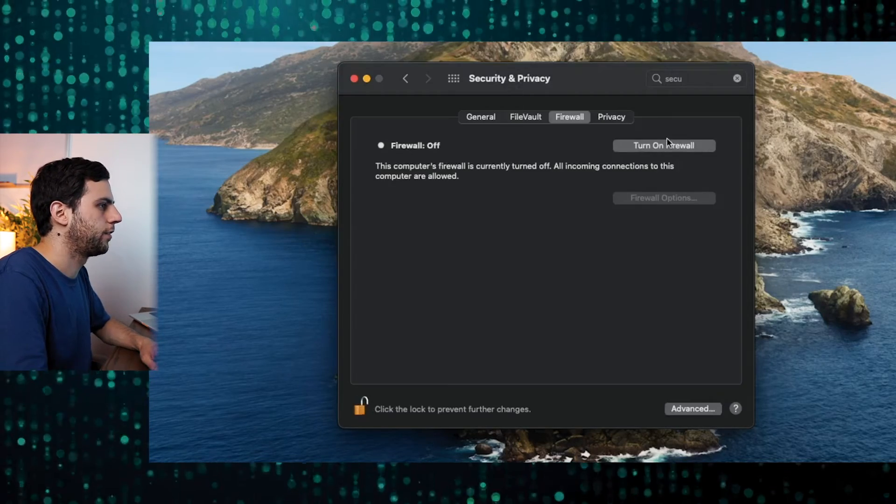
{"action": "left_click", "coordinate": [667, 140]}
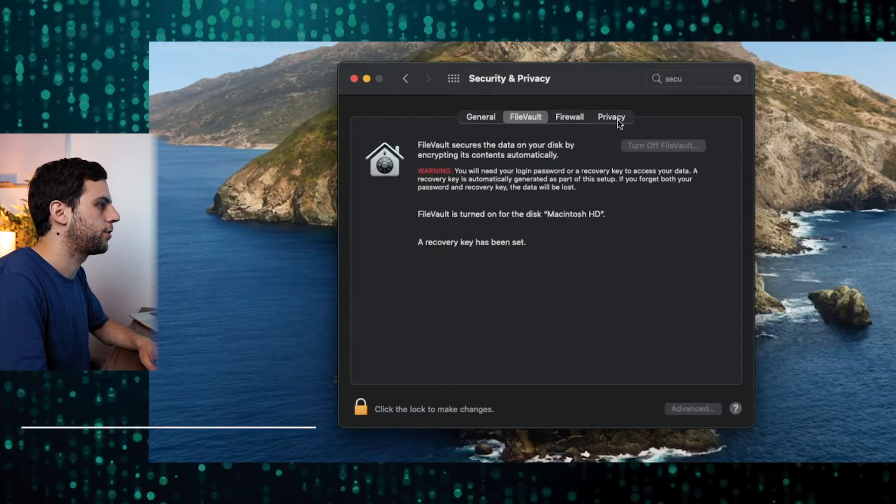
- Examine which apps are allowed access in the privacy categories, including Location Services, Microphone, Speech Recognition, Accessibility and Full Disk Access
{"action": "left_click", "coordinate": [617, 120]}
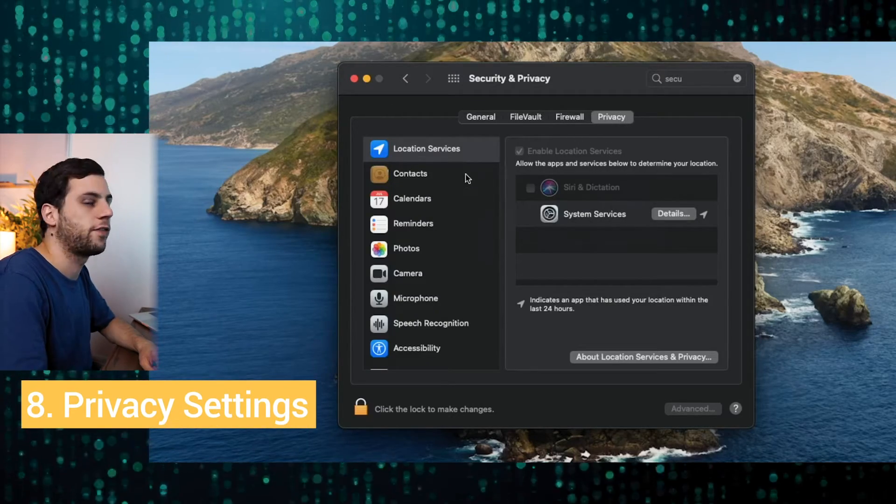
{"action": "scroll", "coordinate": [395, 287], "scroll_direction": "down", "scroll_amount": 10}
{"action": "scroll", "coordinate": [399, 282], "scroll_direction": "up", "scroll_amount": 10}
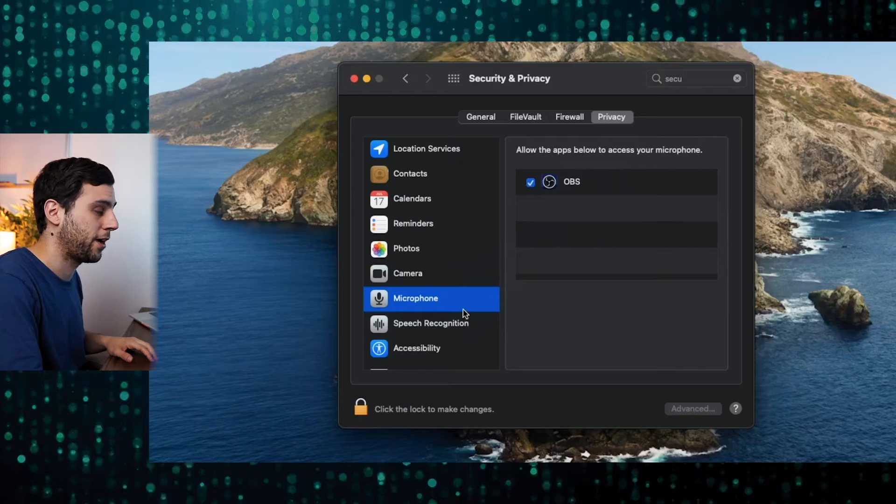
{"action": "left_click", "coordinate": [466, 325]}
{"action": "left_click", "coordinate": [466, 349]}
{"action": "scroll", "coordinate": [451, 307], "scroll_direction": "down", "scroll_amount": 5}
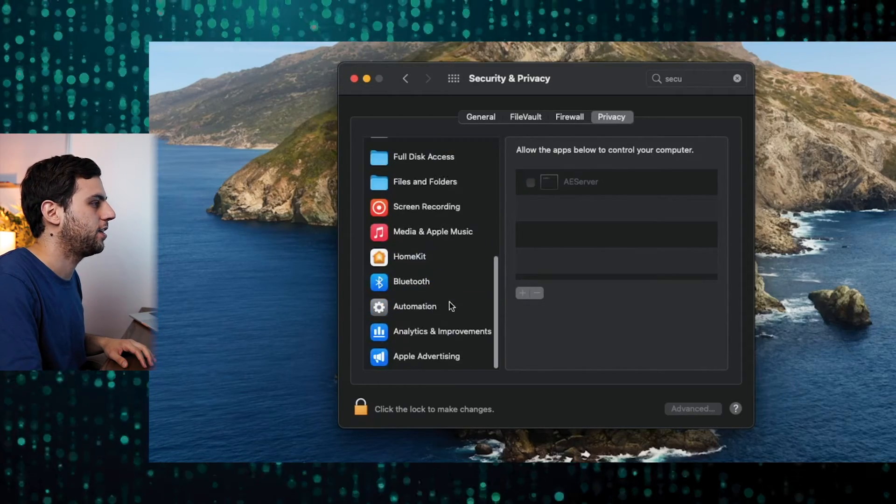
{"action": "scroll", "coordinate": [445, 191], "scroll_direction": "up", "scroll_amount": 5}
{"action": "left_click", "coordinate": [456, 274]}
{"action": "left_click", "coordinate": [460, 293]}
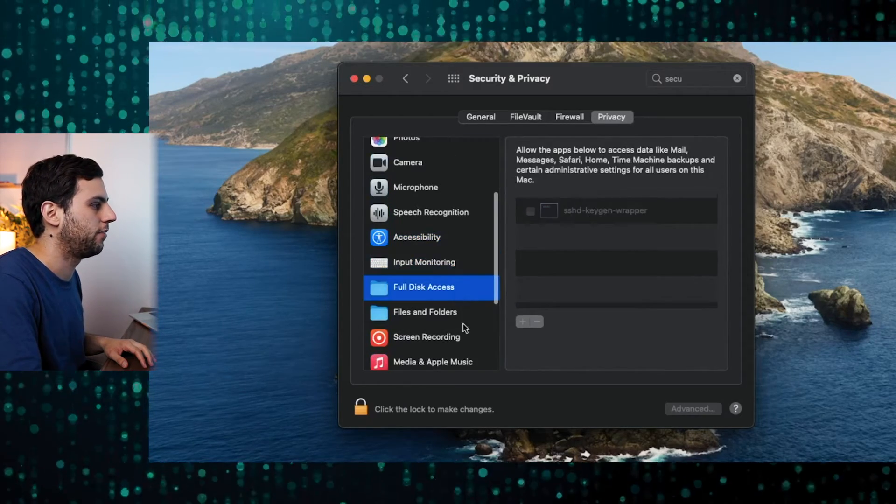
{"action": "scroll", "coordinate": [448, 210], "scroll_direction": "up", "scroll_amount": 3}
{"action": "left_click", "coordinate": [437, 151]}
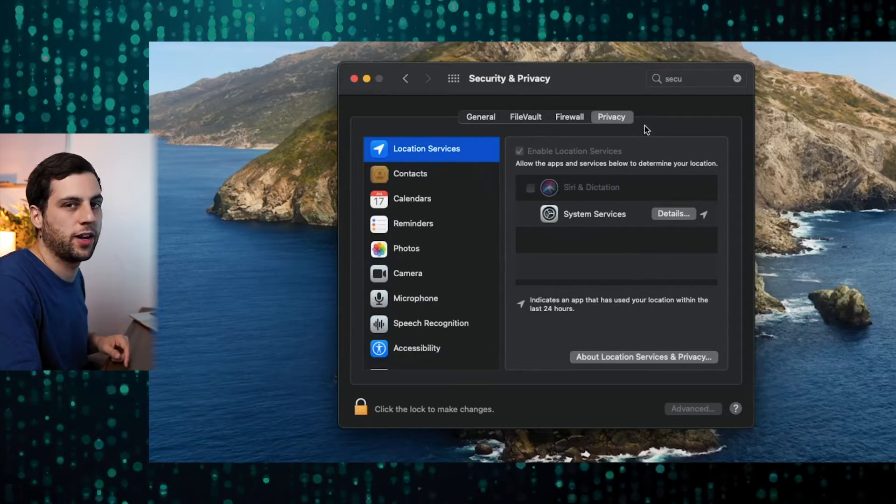
- Unlock the Analytics & Improvements privacy settings with the account password and turn off Share Mac Analytics
{"action": "scroll", "coordinate": [434, 238], "scroll_direction": "down", "scroll_amount": 1}
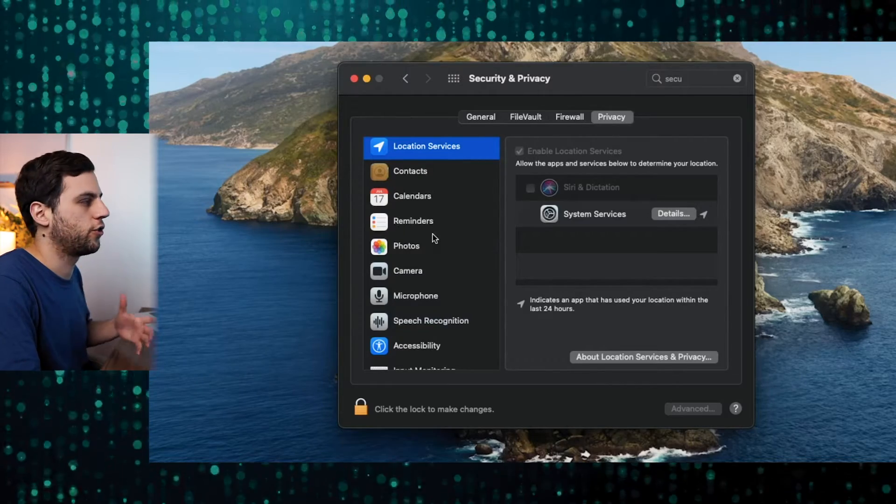
{"action": "scroll", "coordinate": [434, 233], "scroll_direction": "down", "scroll_amount": 6}
{"action": "left_click", "coordinate": [442, 331]}
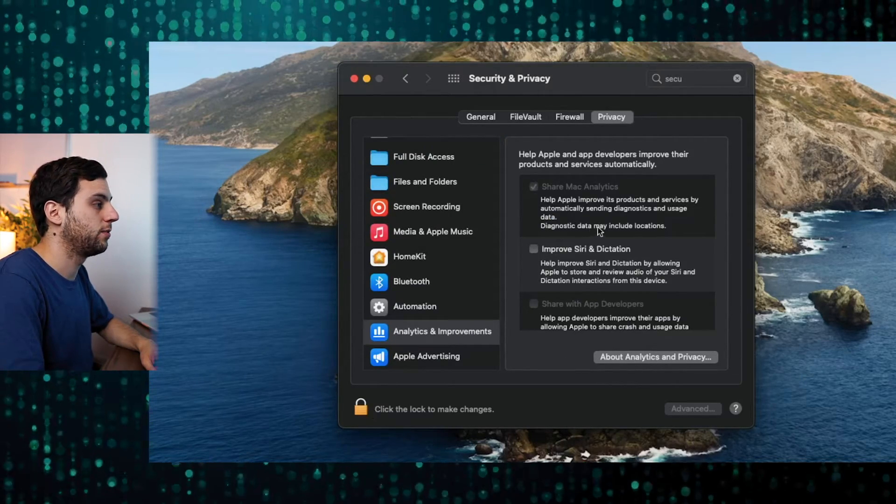
{"action": "left_click", "coordinate": [363, 407]}
{"action": "type", "text": "•••••••••"}
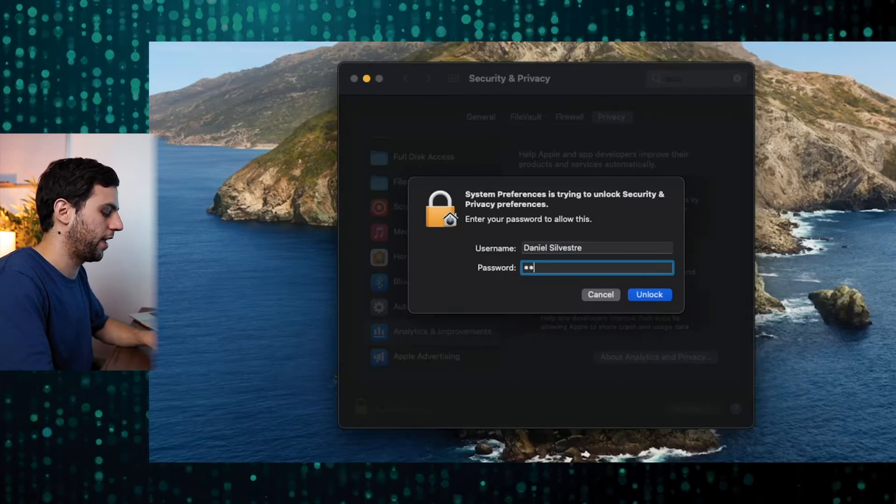
{"action": "key", "text": "Return"}
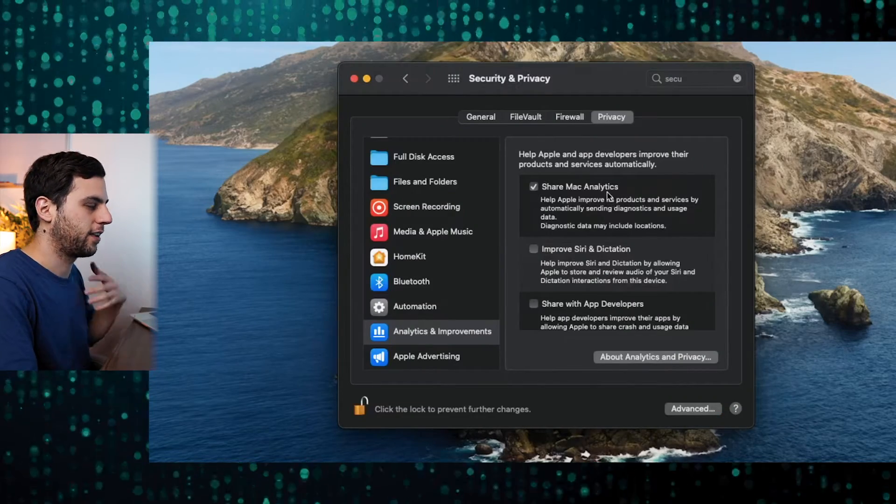
{"action": "left_click", "coordinate": [607, 191]}
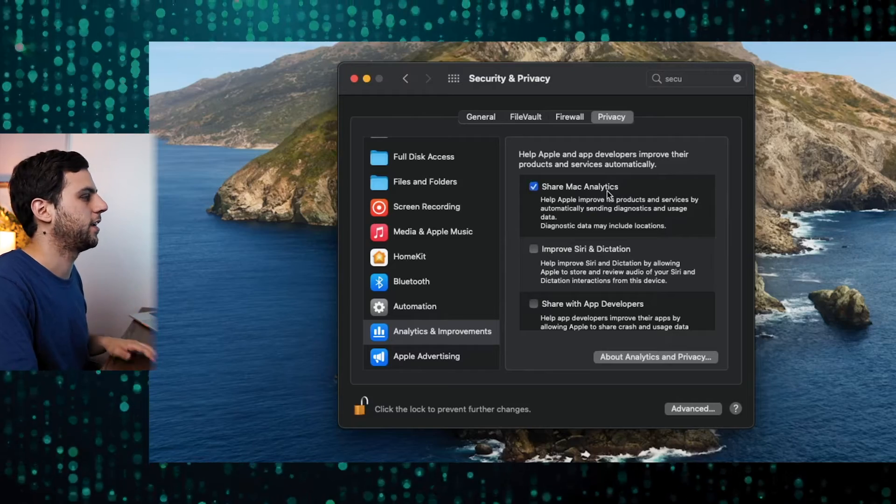
{"action": "left_click", "coordinate": [533, 188]}
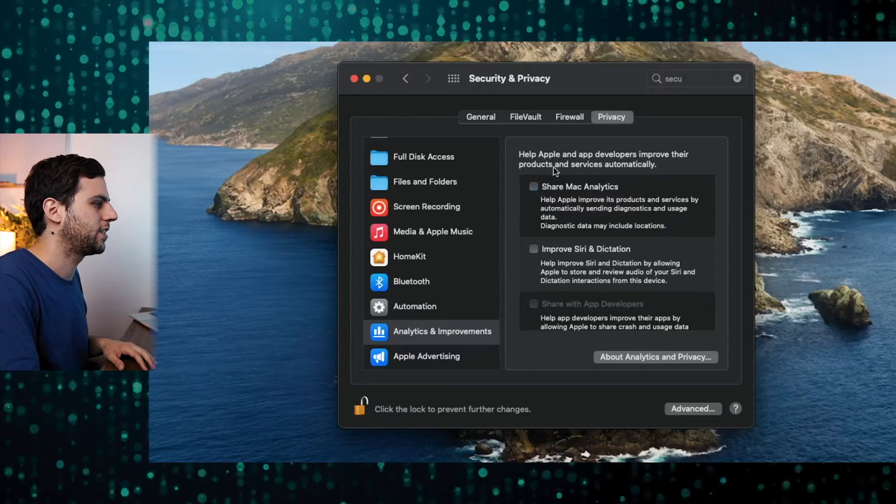
- Review the remaining analytics options and the Personalised Ads setting under Apple Advertising
{"action": "scroll", "coordinate": [565, 222], "scroll_direction": "down", "scroll_amount": 2}
{"action": "left_click", "coordinate": [445, 340]}
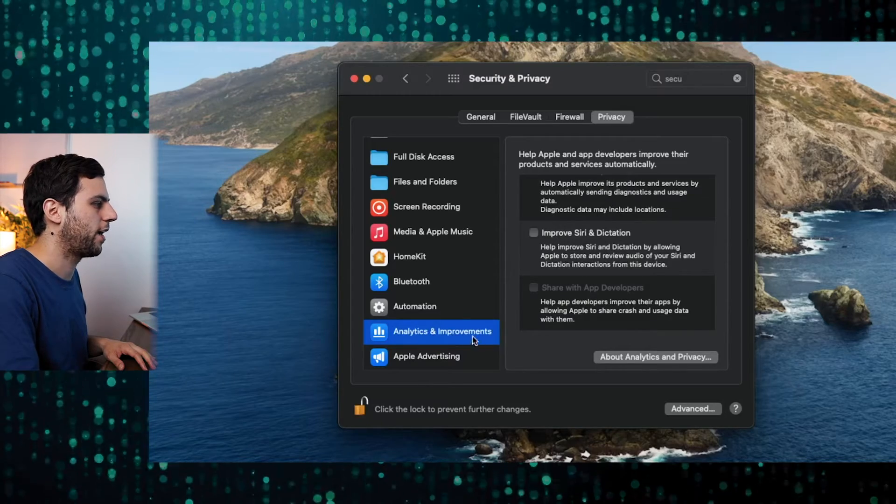
{"action": "left_click", "coordinate": [452, 363]}
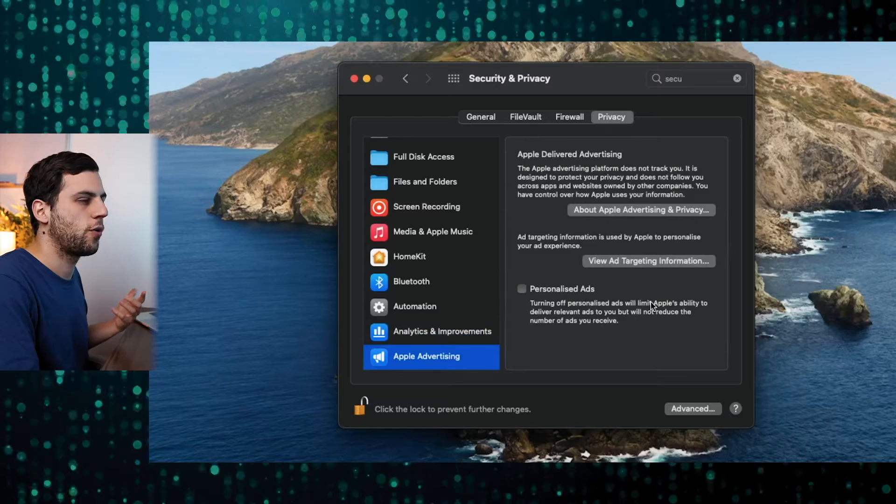
{"action": "left_click", "coordinate": [406, 306]}
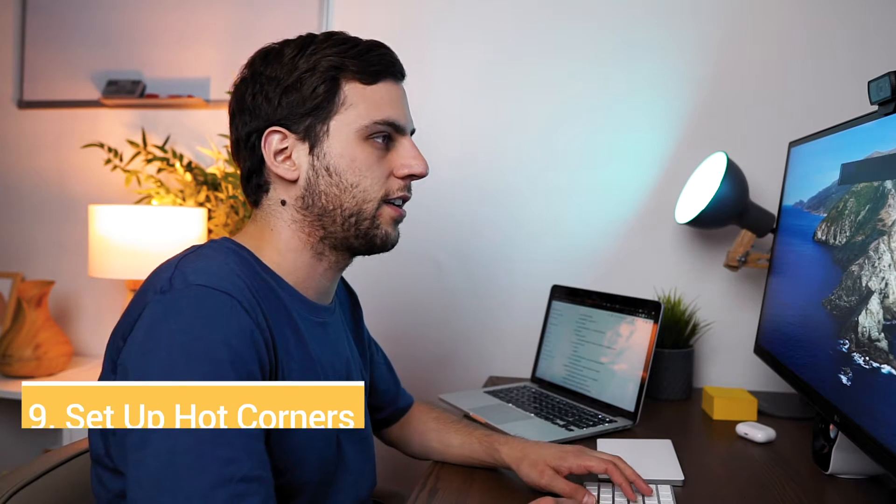
- Search the system preferences for "hot corners" and open the Hot Corners settings of the screen saver
{"action": "type", "text": "finder"}
{"action": "key", "text": "Return"}
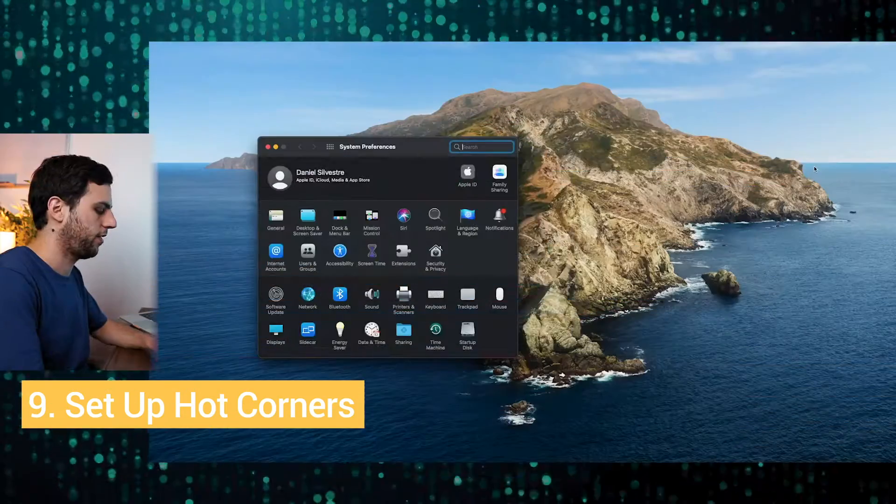
{"action": "type", "text": "hot cortner"}
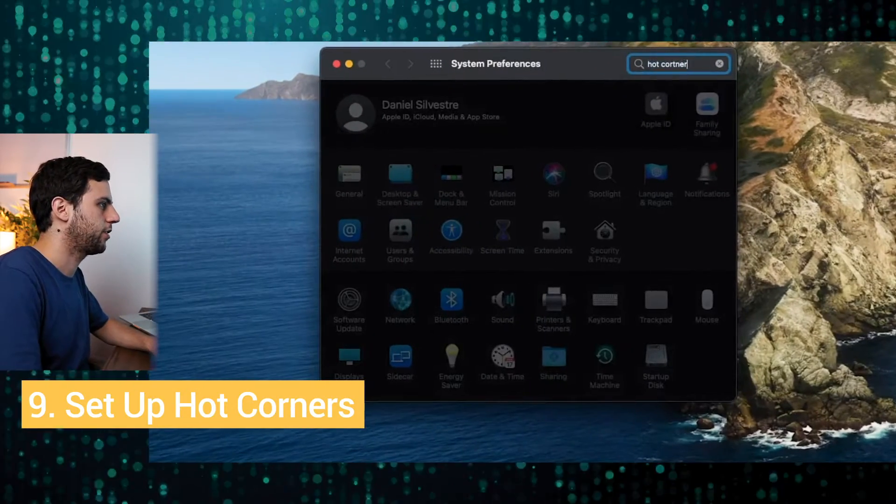
{"action": "key", "text": "BackSpace"}
{"action": "key", "text": "BackSpace"}
{"action": "key", "text": "BackSpace"}
{"action": "key", "text": "BackSpace"}
{"action": "type", "text": "ners"}
{"action": "key", "text": "Return"}
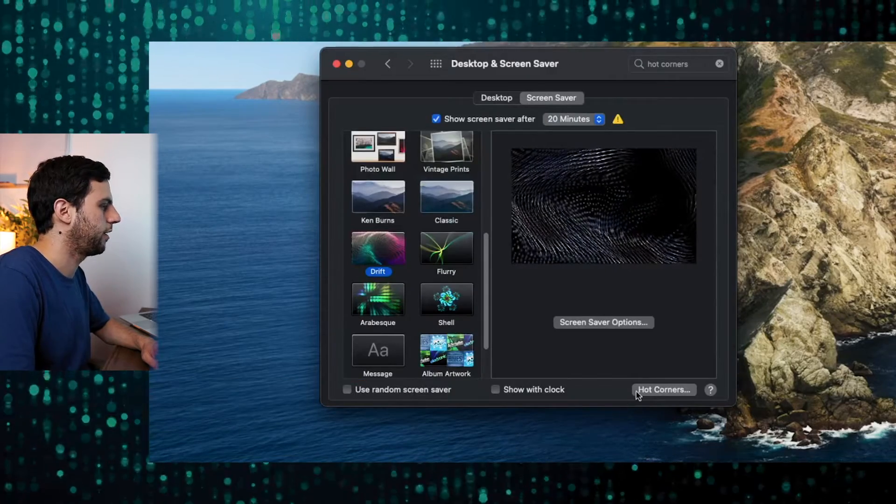
{"action": "left_click", "coordinate": [637, 392]}
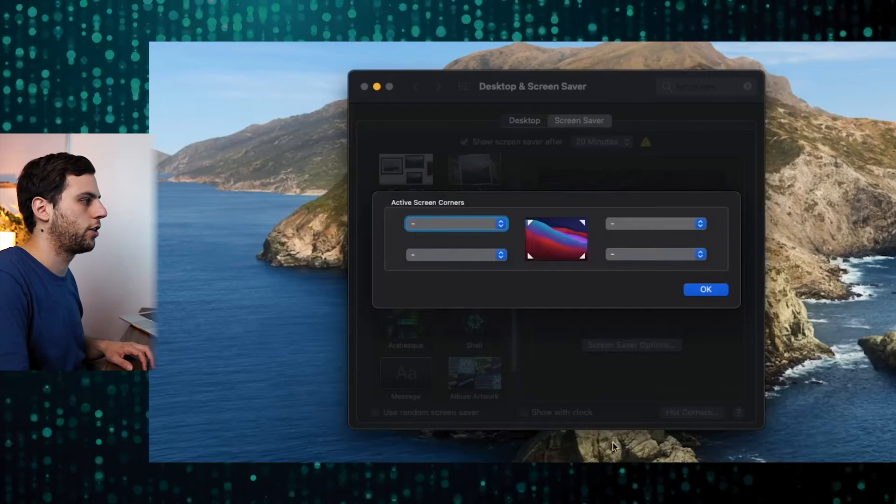
- Assign Launchpad to the top-left hot corner, Desktop to the bottom-left and Mission Control to the top-right, and try the Mission Control corner
{"action": "left_click", "coordinate": [486, 228]}
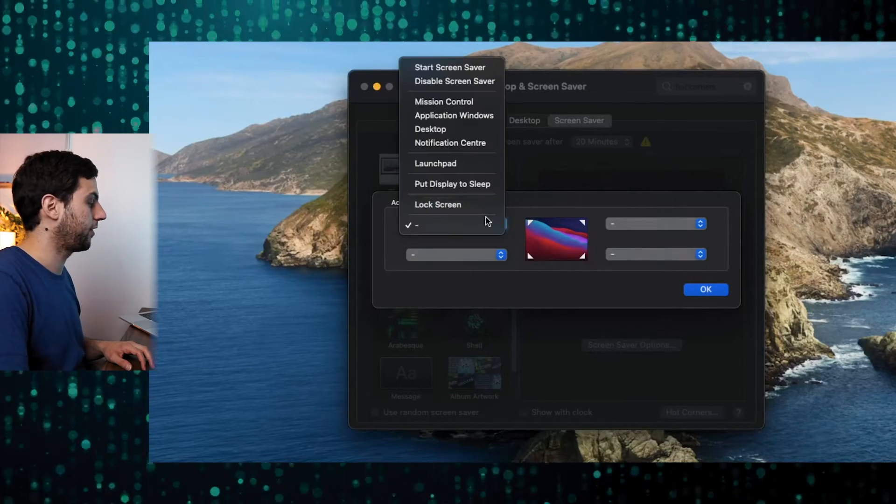
{"action": "left_click", "coordinate": [461, 164]}
{"action": "left_click", "coordinate": [489, 255]}
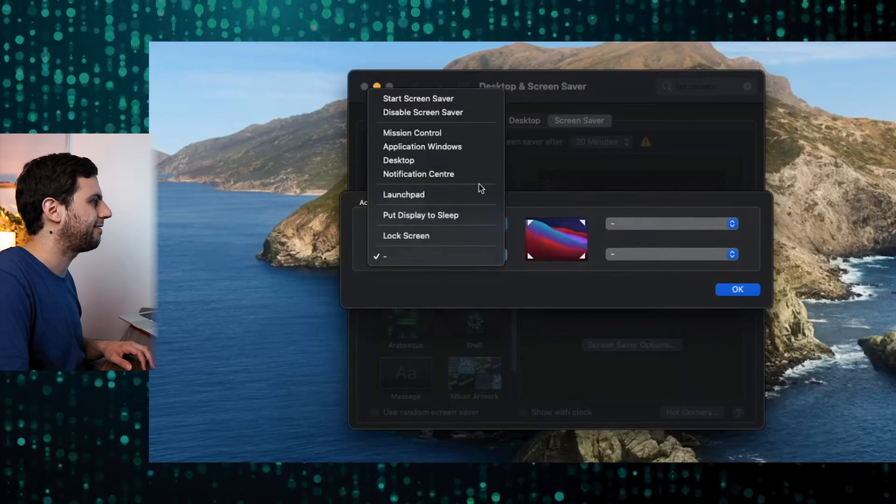
{"action": "left_click", "coordinate": [481, 161]}
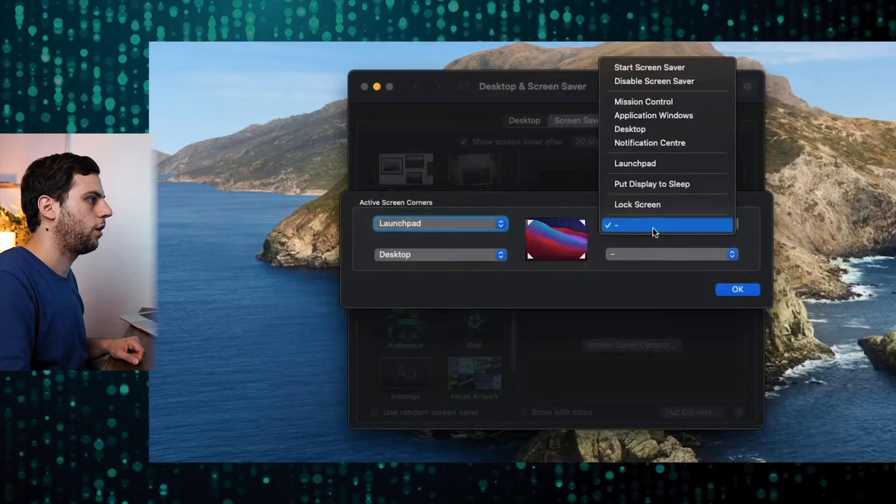
{"action": "left_click", "coordinate": [693, 105]}
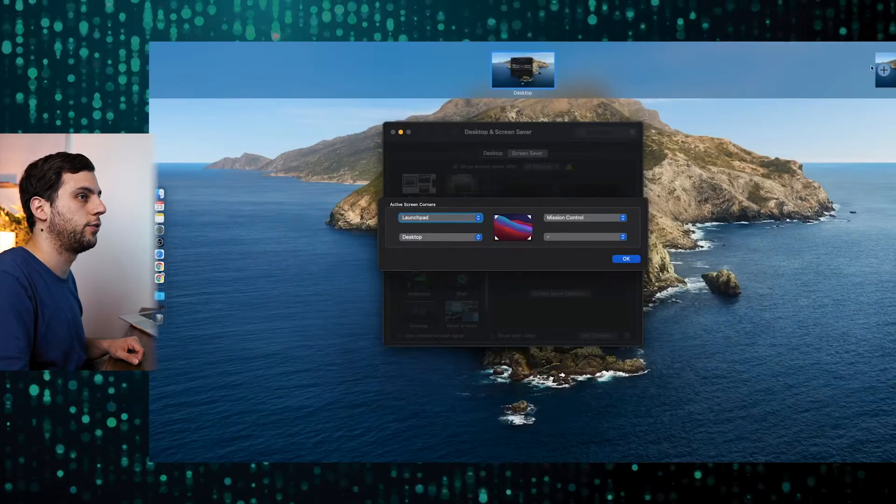
{"action": "left_click", "coordinate": [594, 230]}
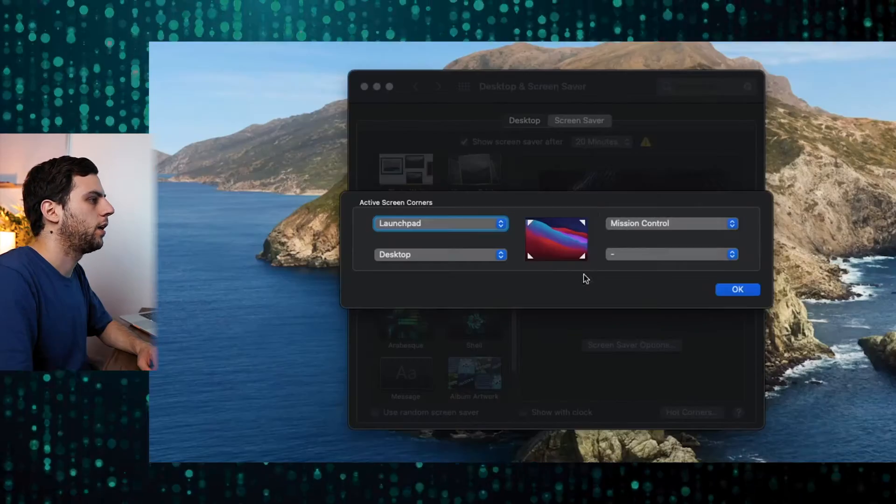
- Assign Put Display to Sleep to the bottom-right hot corner, confirm the corners and close the preferences
{"action": "left_click", "coordinate": [548, 237]}
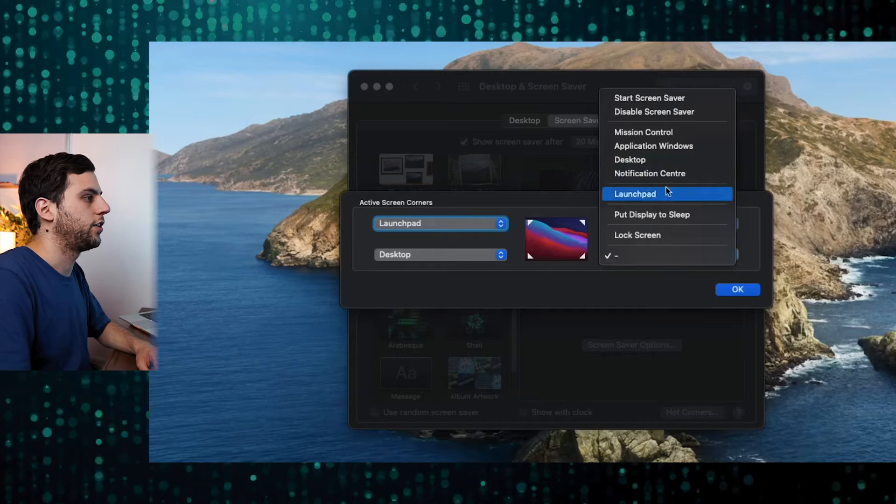
{"action": "left_click", "coordinate": [673, 215]}
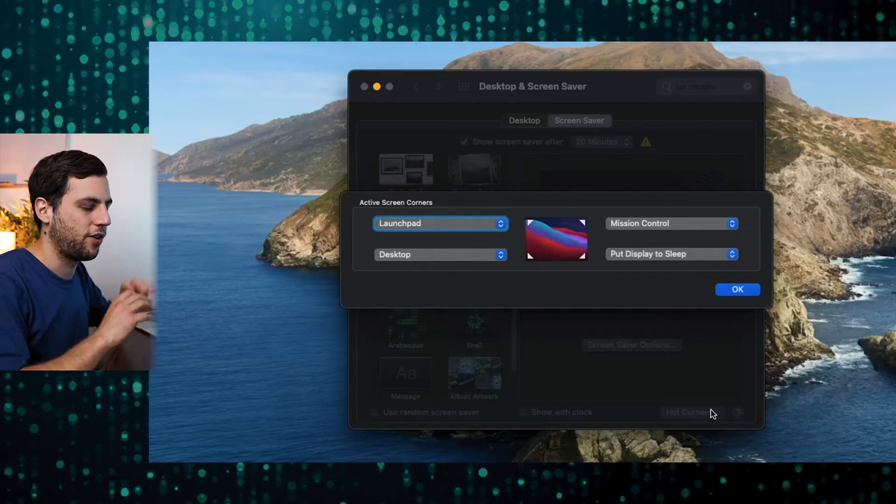
{"action": "left_click", "coordinate": [741, 288]}
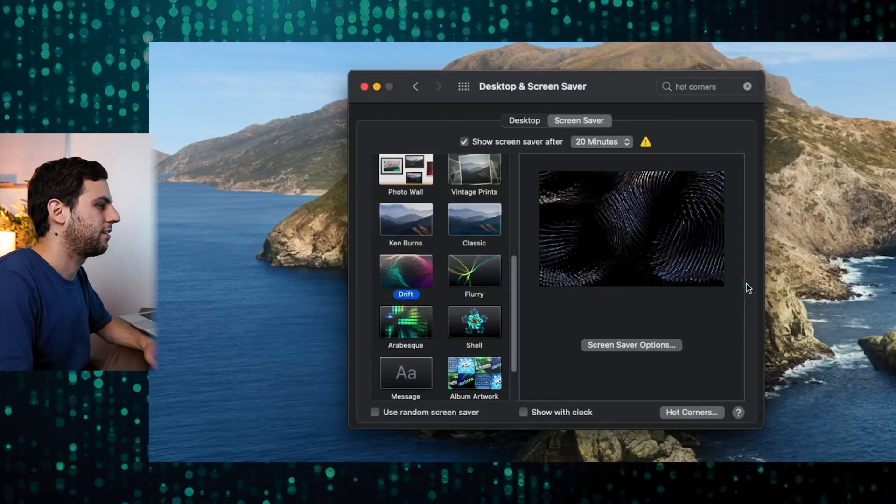
{"action": "left_click", "coordinate": [365, 86]}
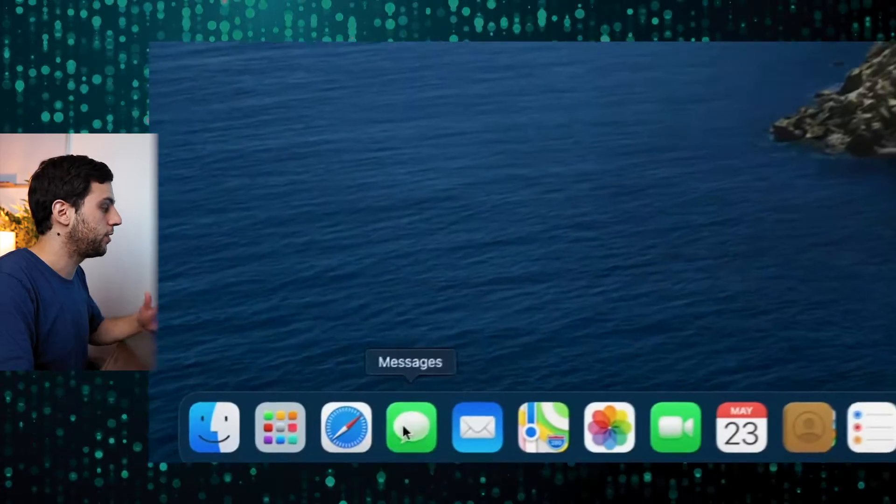
- Remove Messages and Mail from the Dock
{"action": "right_click", "coordinate": [263, 442]}
{"action": "mouse_move", "coordinate": [281, 393]}
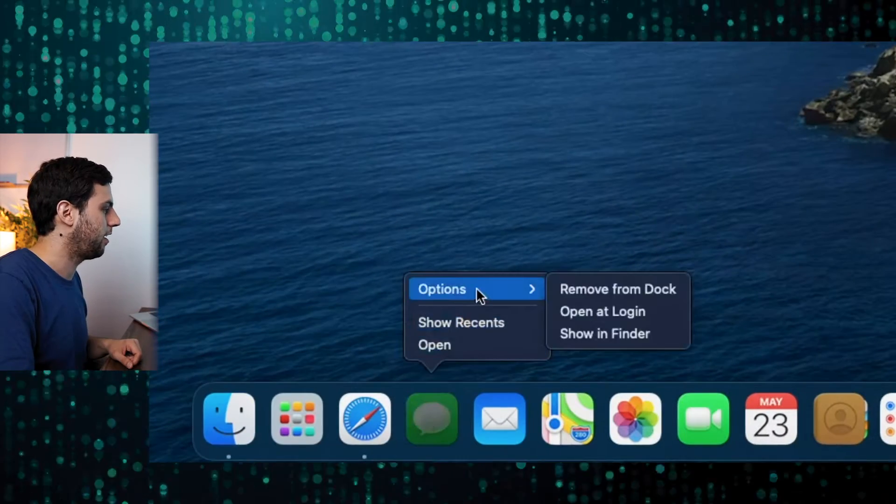
{"action": "left_click", "coordinate": [593, 293]}
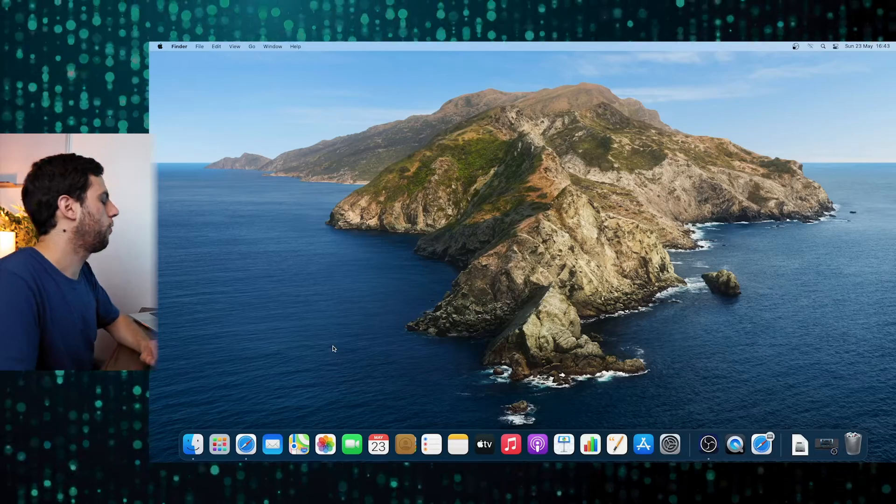
{"action": "left_click_drag", "start_coordinate": [272, 445], "coordinate": [400, 272]}
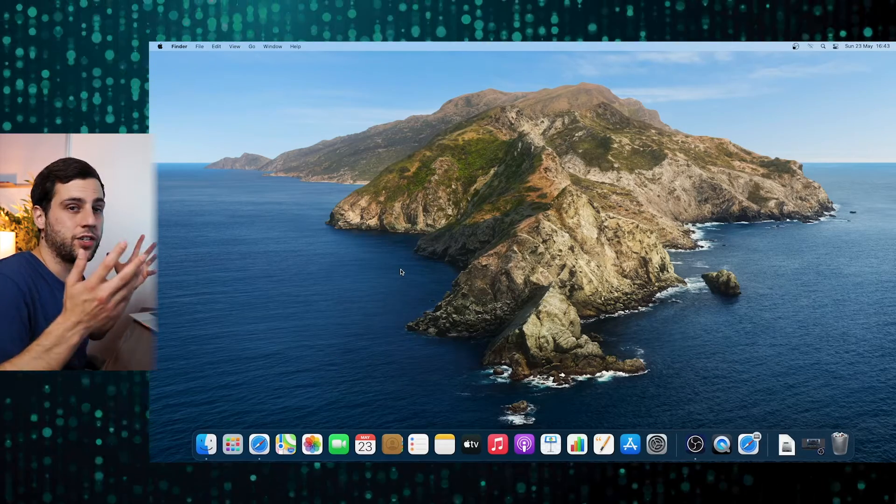
- Remove Safari, Launchpad, Maps and the other unneeded apps from the Dock, keeping Finder, Calendar, Notes and System Preferences
{"action": "right_click", "coordinate": [259, 444]}
{"action": "left_click", "coordinate": [272, 418]}
{"action": "left_click_drag", "start_coordinate": [233, 444], "coordinate": [396, 298]}
{"action": "left_click_drag", "start_coordinate": [246, 444], "coordinate": [402, 298]}
{"action": "left_click_drag", "start_coordinate": [273, 444], "coordinate": [402, 299]}
{"action": "left_click_drag", "start_coordinate": [432, 445], "coordinate": [448, 303]}
{"action": "left_click_drag", "start_coordinate": [445, 445], "coordinate": [479, 327]}
{"action": "left_click_drag", "start_coordinate": [458, 444], "coordinate": [467, 327]}
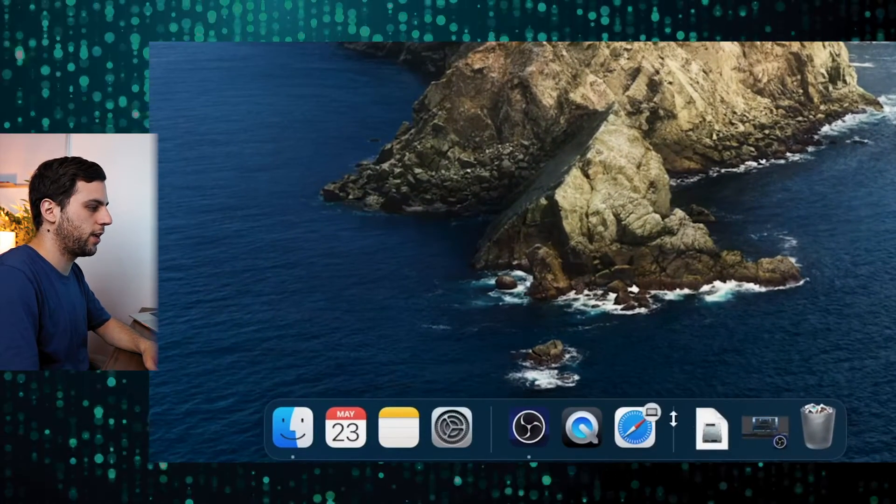
- Shrink the Dock, fine-tune its size in the Dock preferences and try out the Magnification option
{"action": "left_click_drag", "start_coordinate": [673, 419], "coordinate": [673, 441]}
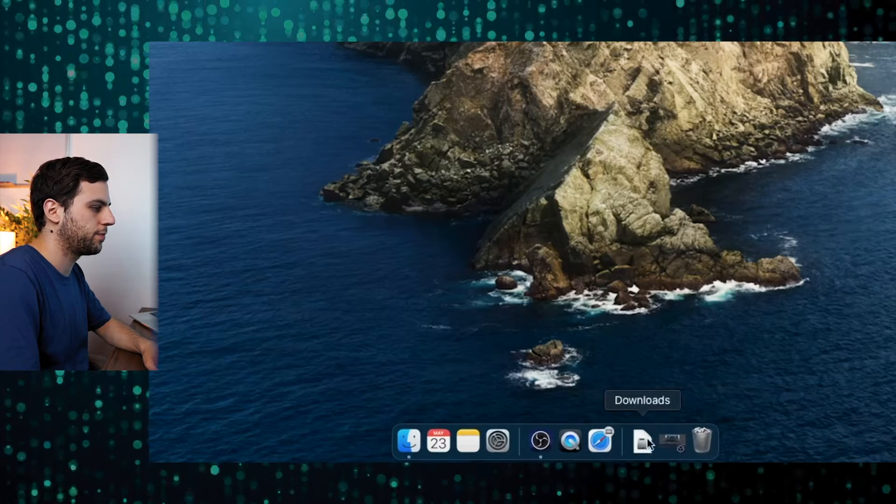
{"action": "right_click", "coordinate": [622, 432]}
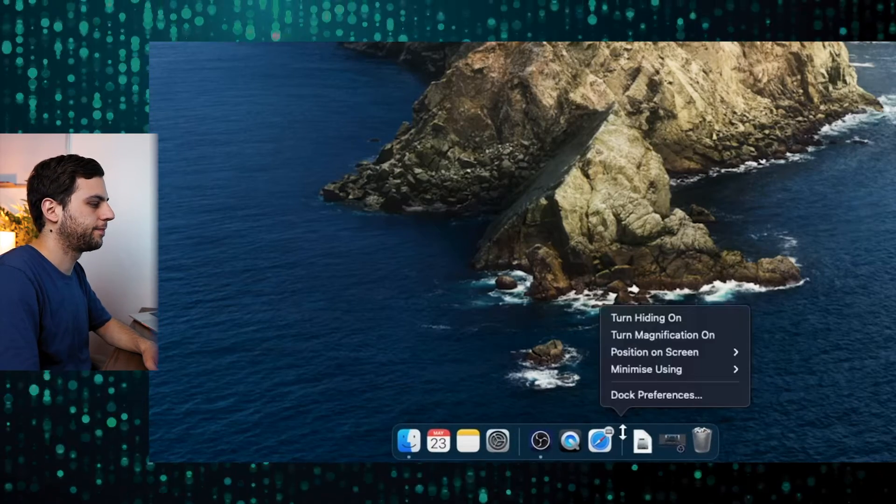
{"action": "left_click", "coordinate": [644, 398]}
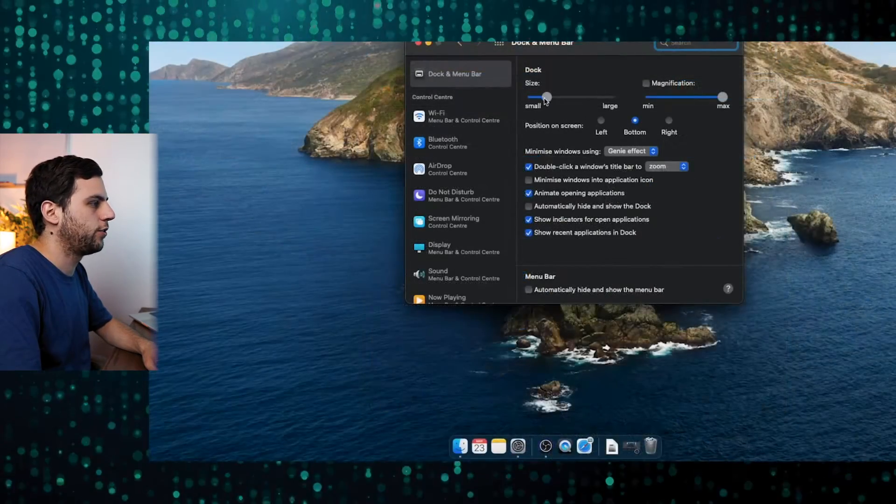
{"action": "mouse_move", "coordinate": [545, 101]}
{"action": "left_mouse_down"}
{"action": "mouse_move", "coordinate": [567, 100]}
{"action": "mouse_move", "coordinate": [545, 102]}
{"action": "left_mouse_up"}
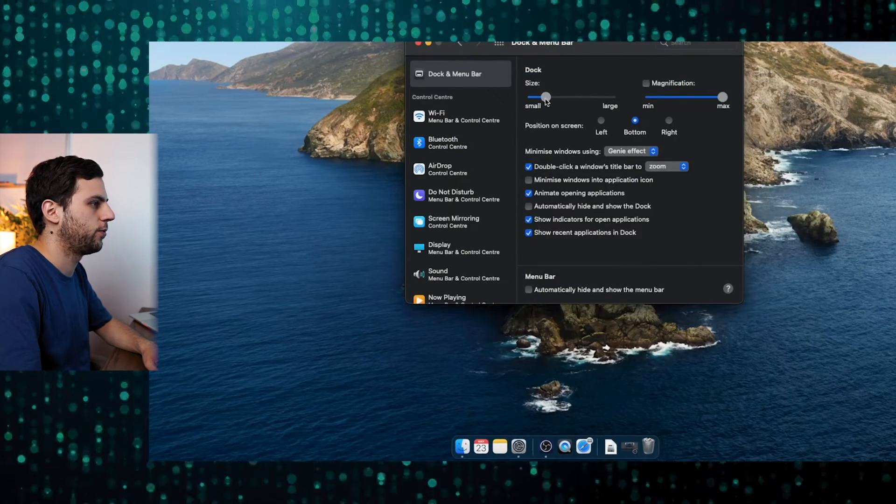
{"action": "left_click", "coordinate": [646, 85]}
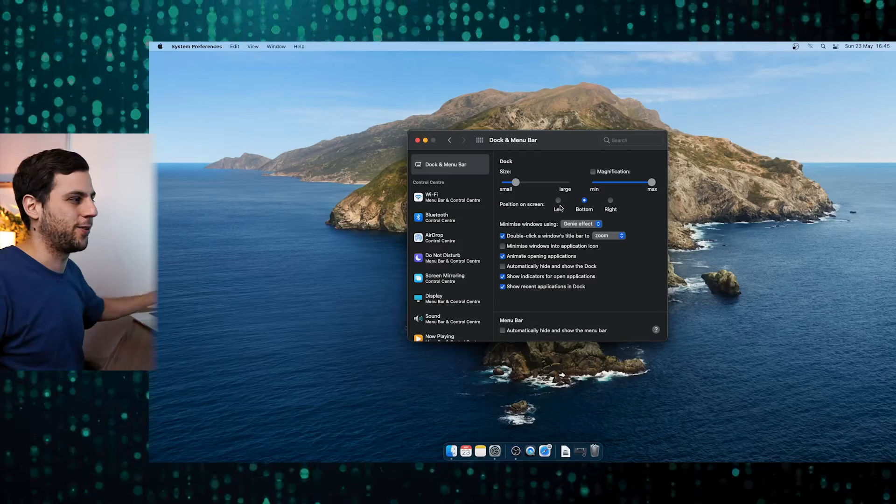
- Place the Dock on the left of the screen, make it hide automatically and minimise windows into the application icon
{"action": "left_click", "coordinate": [559, 204]}
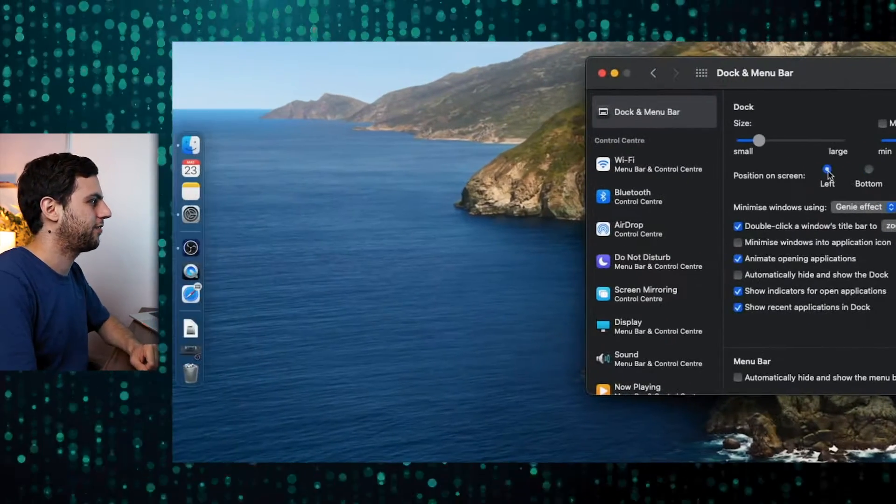
{"action": "left_click", "coordinate": [738, 276]}
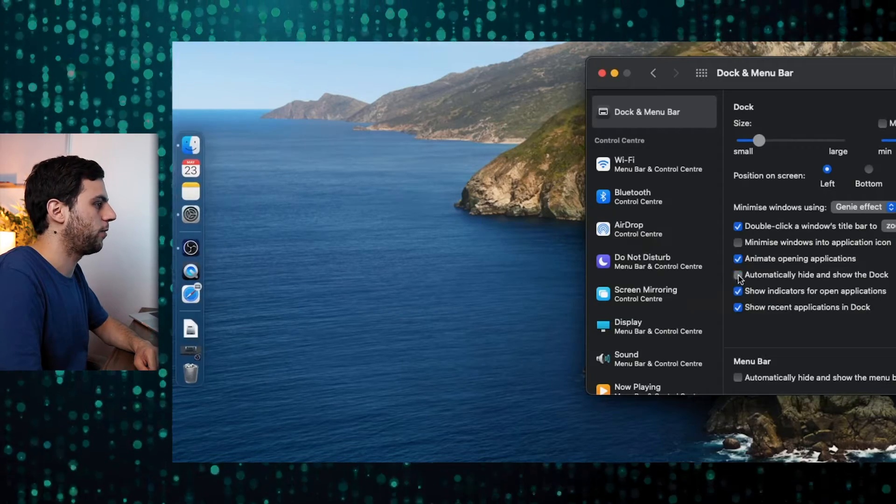
{"action": "left_click", "coordinate": [738, 275]}
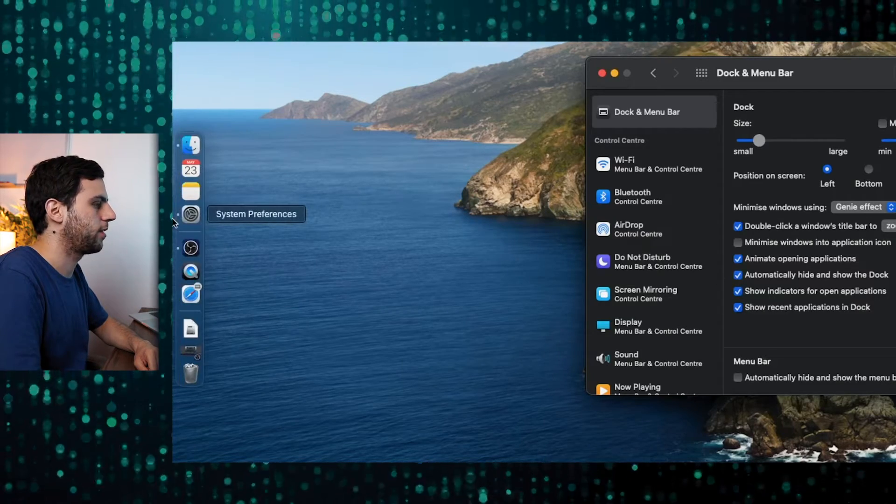
{"action": "left_click", "coordinate": [737, 243]}
{"action": "mouse_move", "coordinate": [173, 227]}
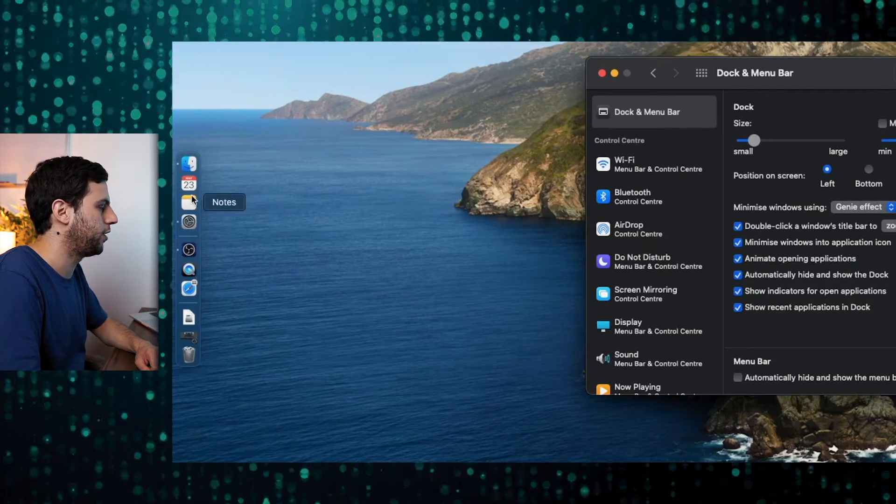
- Launch Safari through a Spotlight search and quit it again from the Dock
{"action": "key", "text": "super+space"}
{"action": "type", "text": "safari"}
{"action": "key", "text": "Return"}
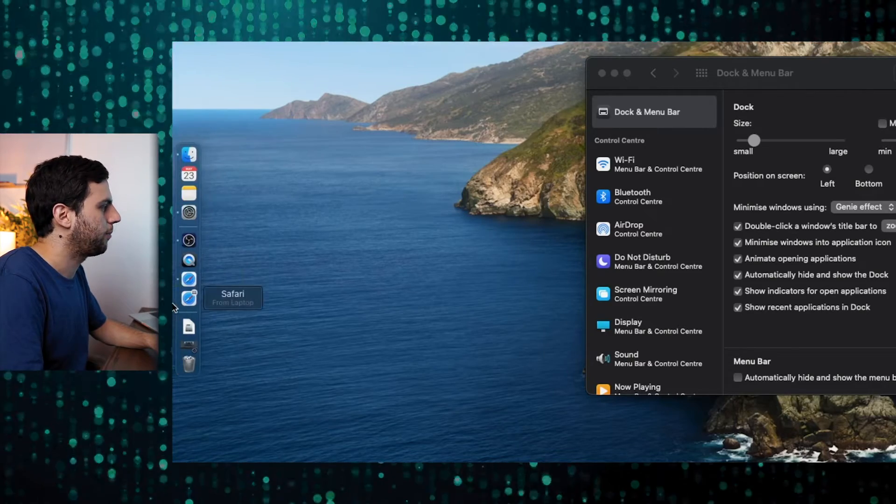
{"action": "right_click", "coordinate": [187, 277]}
{"action": "left_click", "coordinate": [225, 354]}
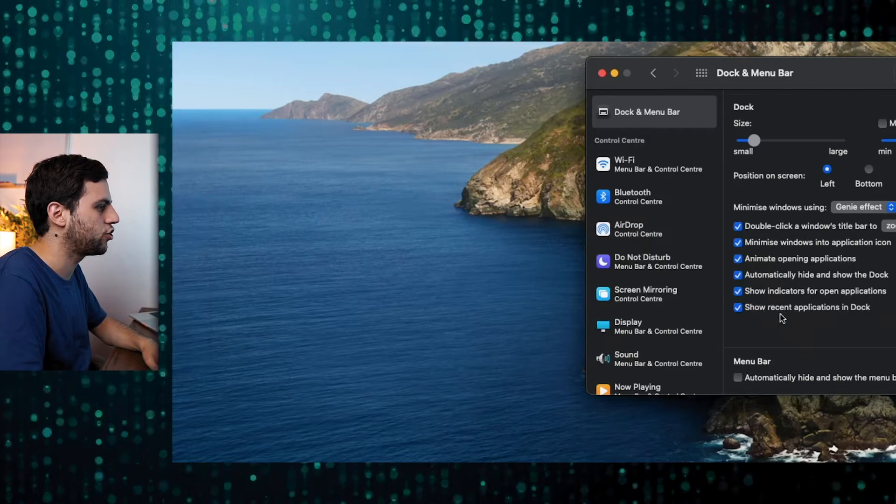
- Turn off automatic hiding and recent applications for the Dock, and try out automatic hiding of the menu bar
{"action": "left_click", "coordinate": [785, 277]}
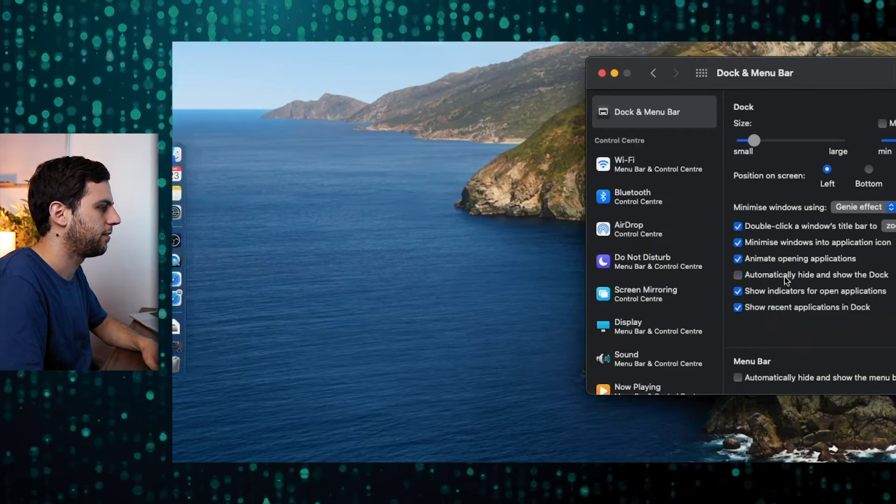
{"action": "left_click", "coordinate": [758, 310]}
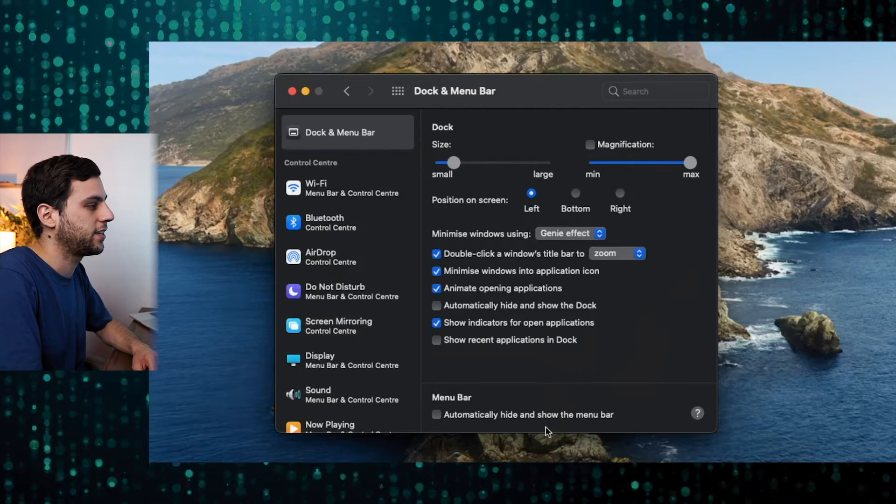
{"action": "left_click", "coordinate": [548, 418]}
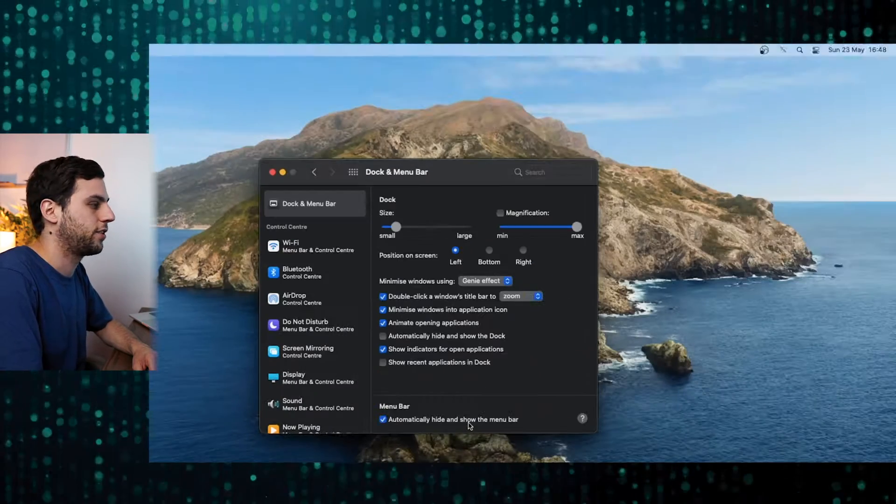
{"action": "mouse_move", "coordinate": [619, 45]}
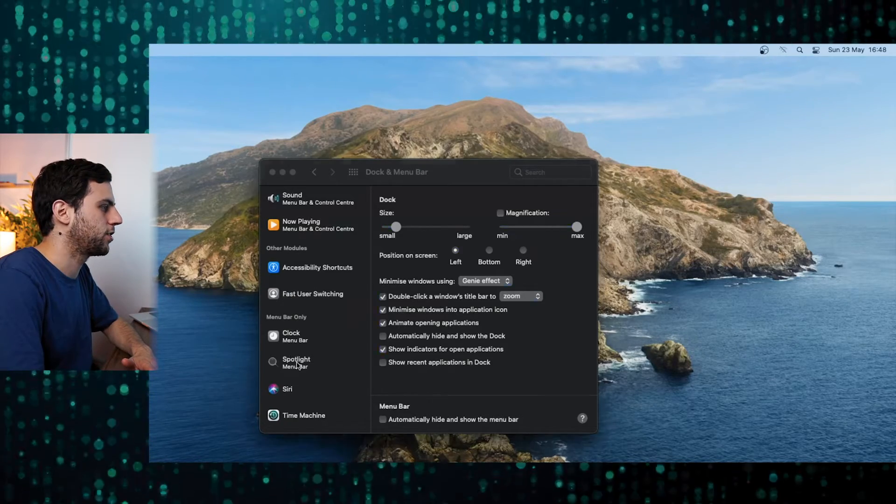
- Remove Spotlight and Now Playing from the menu bar
{"action": "left_click", "coordinate": [273, 361]}
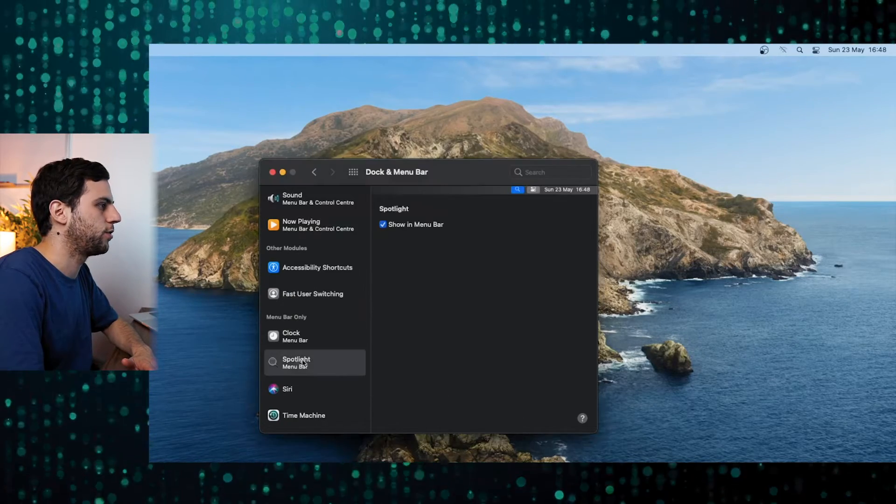
{"action": "left_click", "coordinate": [383, 225]}
{"action": "scroll", "coordinate": [348, 280], "scroll_direction": "up", "scroll_amount": 3}
{"action": "left_click", "coordinate": [346, 279]}
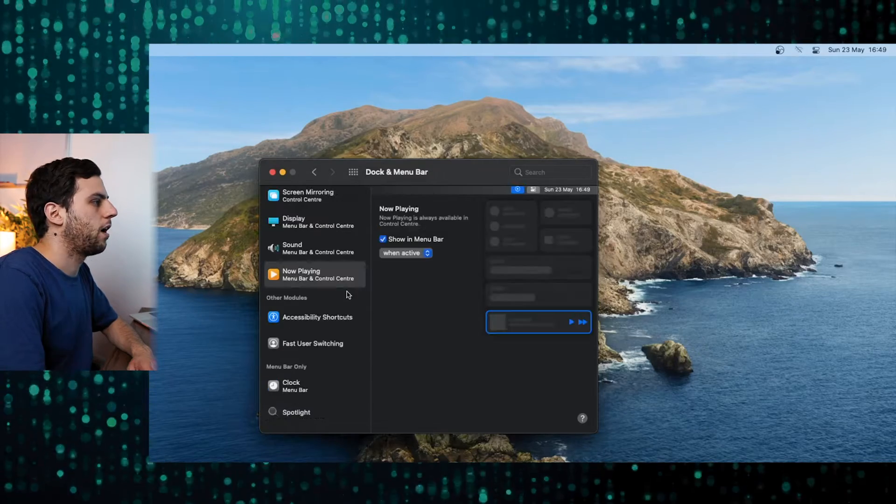
{"action": "left_click", "coordinate": [383, 240]}
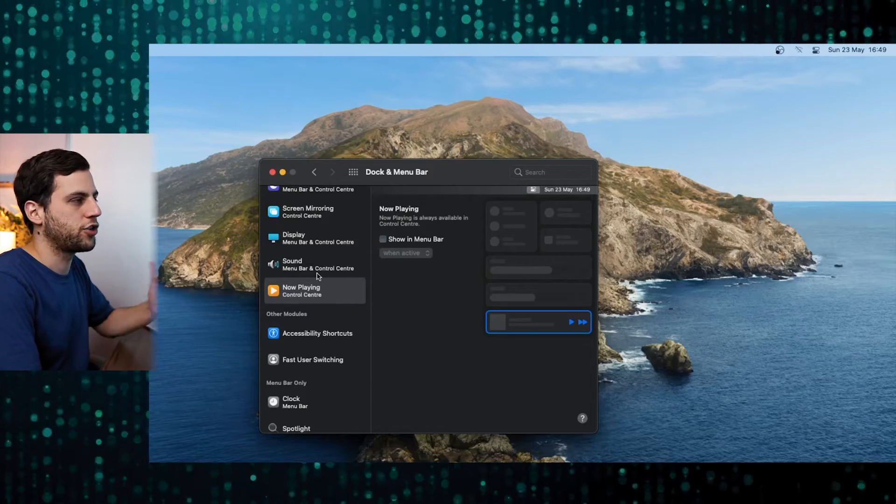
- Set Sound to always show in the menu bar and raise the volume
{"action": "scroll", "coordinate": [313, 293], "scroll_direction": "up", "scroll_amount": 1}
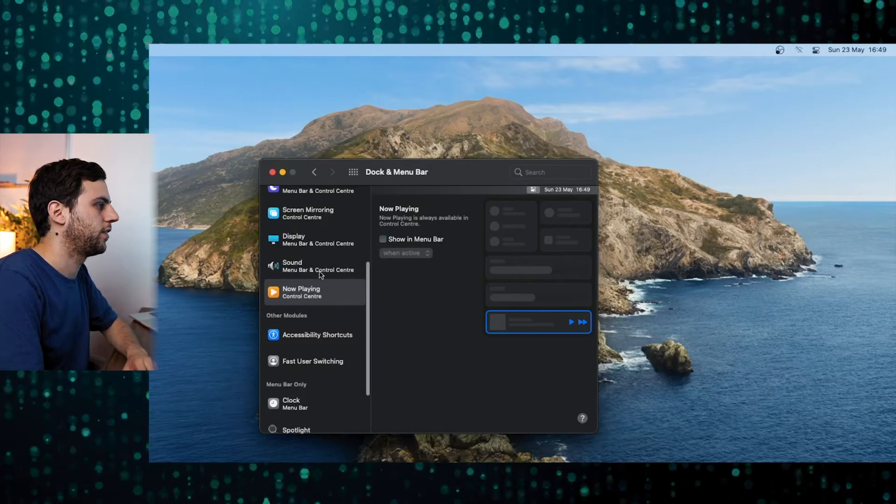
{"action": "left_click", "coordinate": [317, 267]}
{"action": "left_click", "coordinate": [407, 254]}
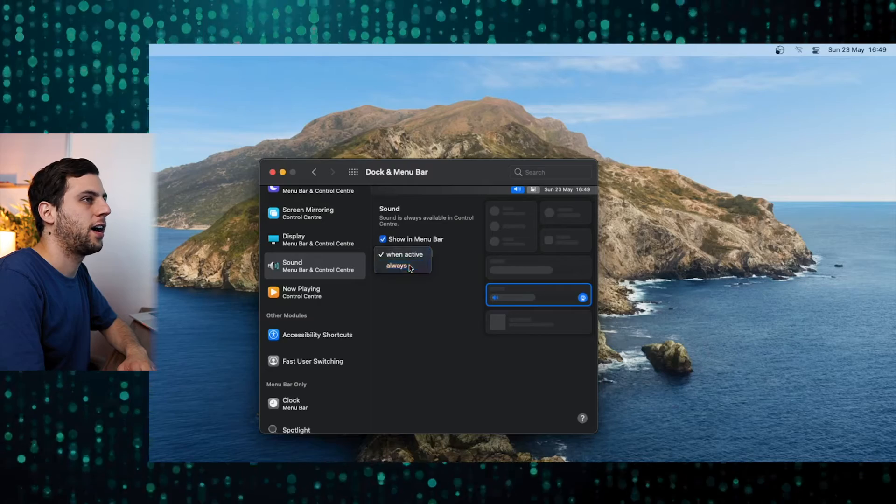
{"action": "left_click", "coordinate": [410, 267]}
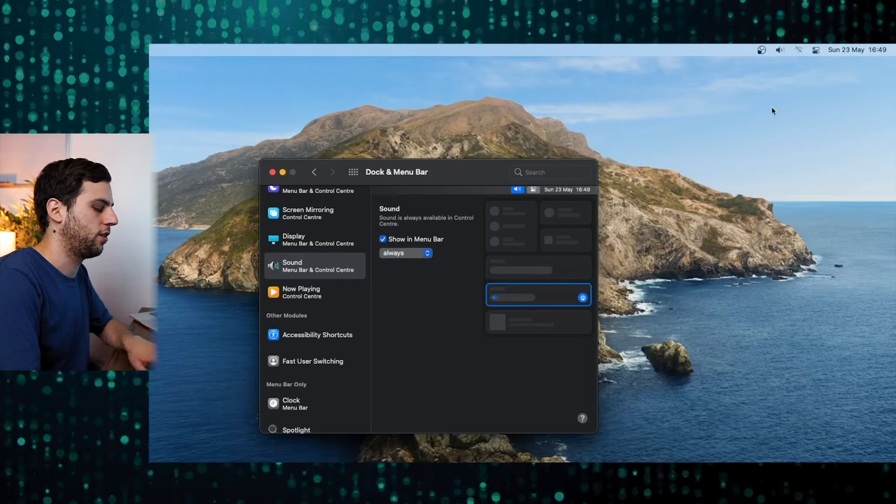
{"action": "key", "text": "XF86AudioRaiseVolume"}
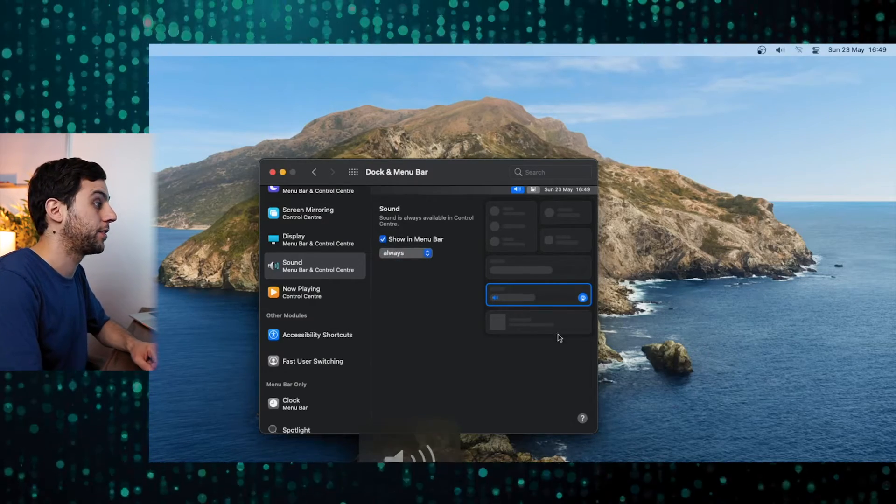
- Remove Display from the menu bar
{"action": "scroll", "coordinate": [318, 299], "scroll_direction": "up", "scroll_amount": 3}
{"action": "left_click", "coordinate": [318, 286]}
{"action": "left_click", "coordinate": [335, 312]}
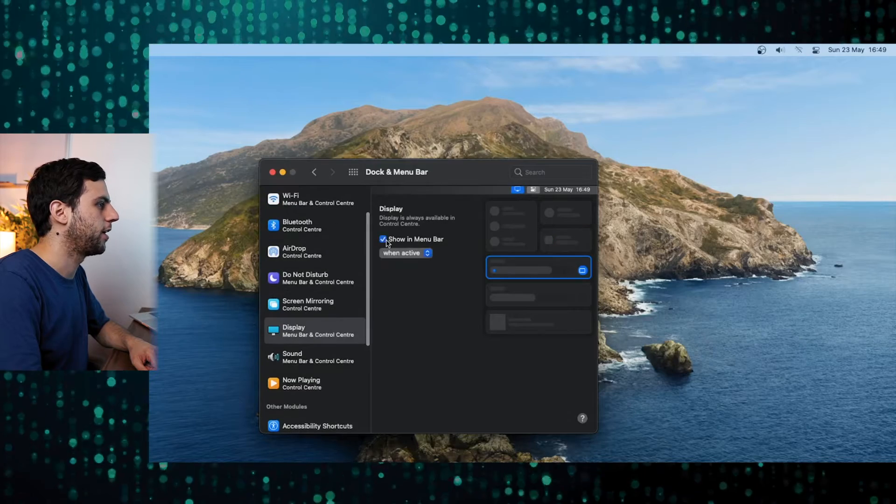
{"action": "left_click", "coordinate": [382, 239]}
- Show Bluetooth in the menu bar and check its new icon there
{"action": "scroll", "coordinate": [325, 282], "scroll_direction": "up", "scroll_amount": 2}
{"action": "left_click", "coordinate": [318, 273]}
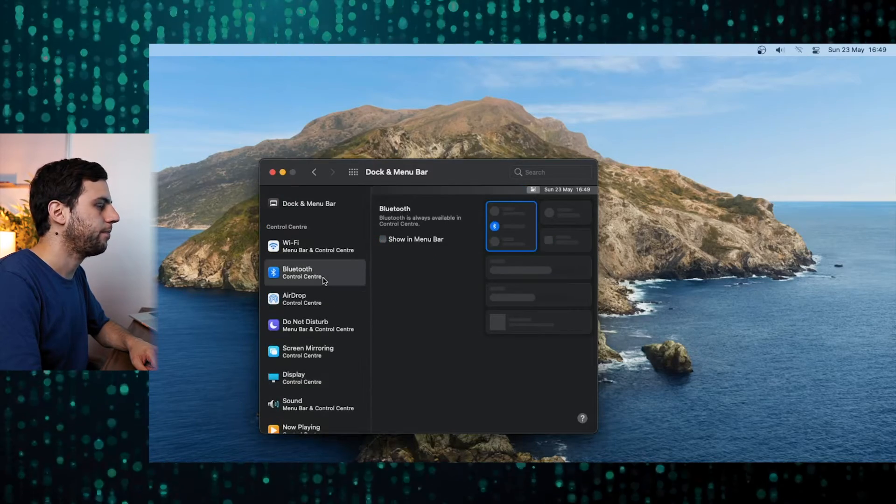
{"action": "left_click", "coordinate": [383, 239]}
{"action": "left_click", "coordinate": [763, 50]}
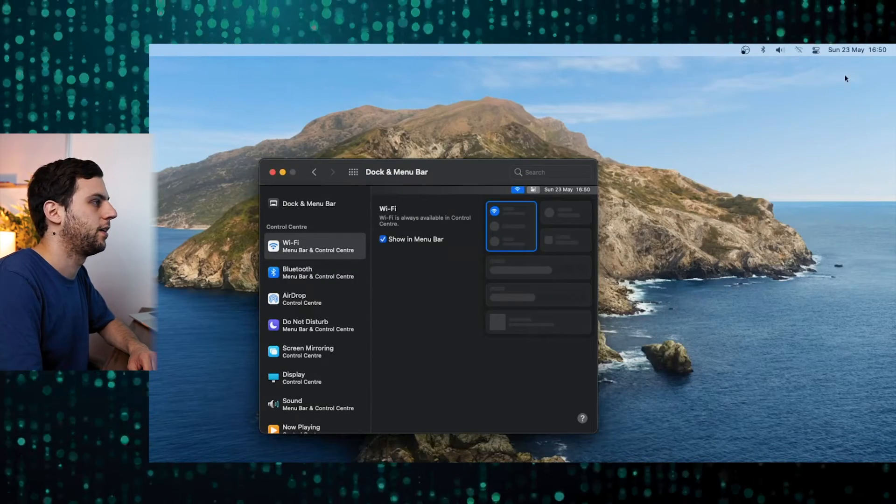
- Make the Dock and menu bar hide automatically, and turn on the battery percentage in the menu bar
{"action": "left_click", "coordinate": [316, 206]}
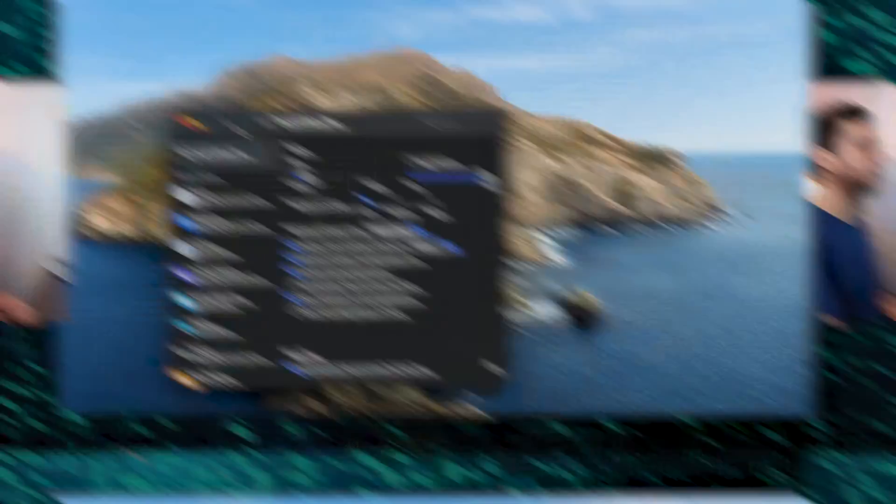
{"action": "left_click", "coordinate": [390, 339]}
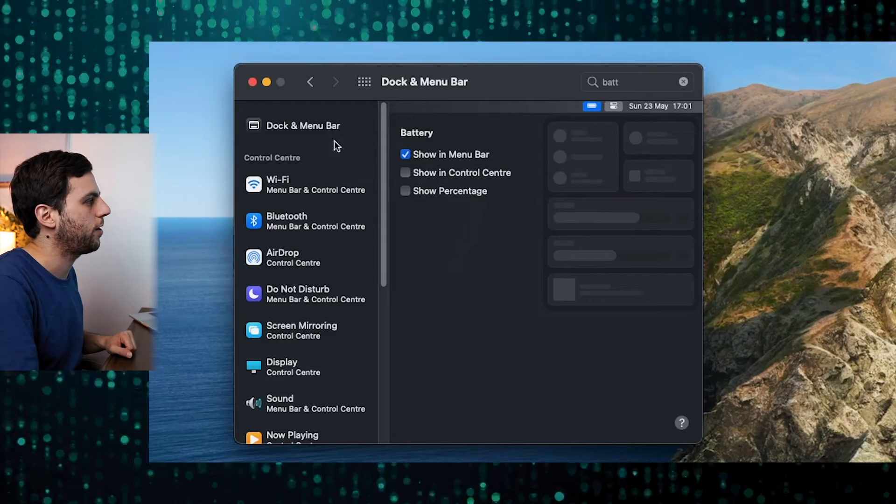
{"action": "left_click", "coordinate": [465, 193]}
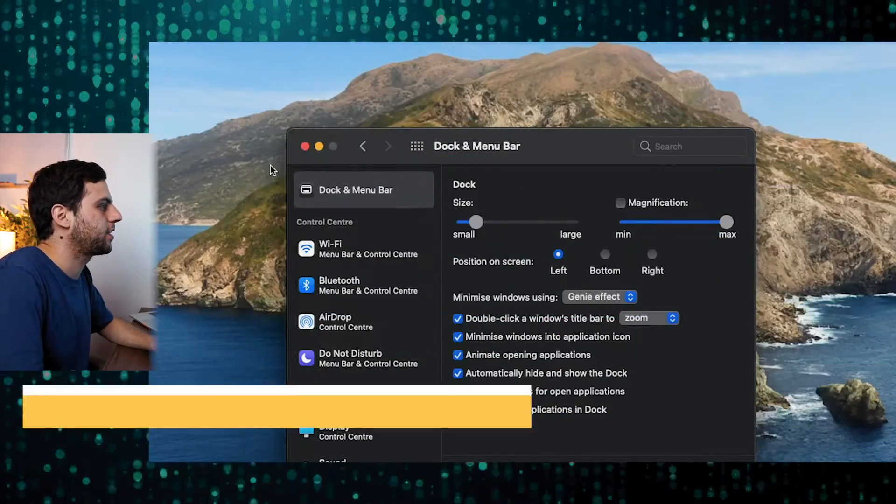
{"action": "left_click", "coordinate": [301, 147]}
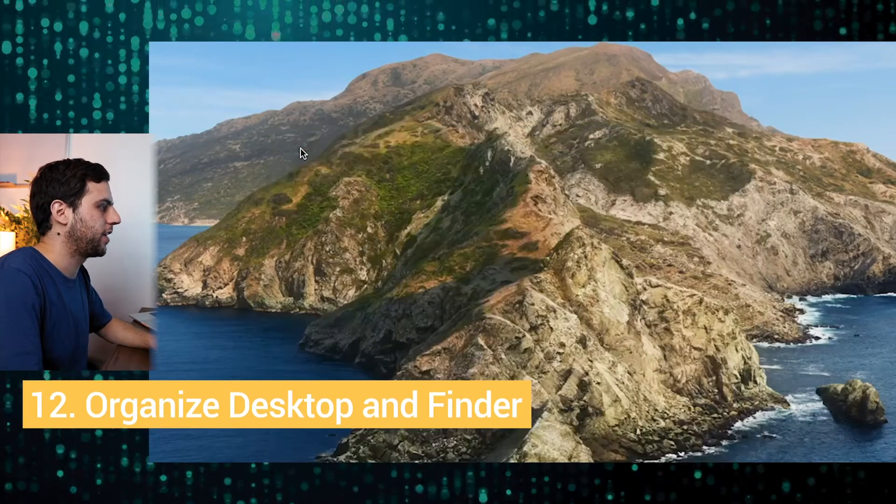
- Open a Finder window, make it narrower and show its path bar
{"action": "key", "text": "super+space"}
{"action": "type", "text": "finder"}
{"action": "key", "text": "Return"}
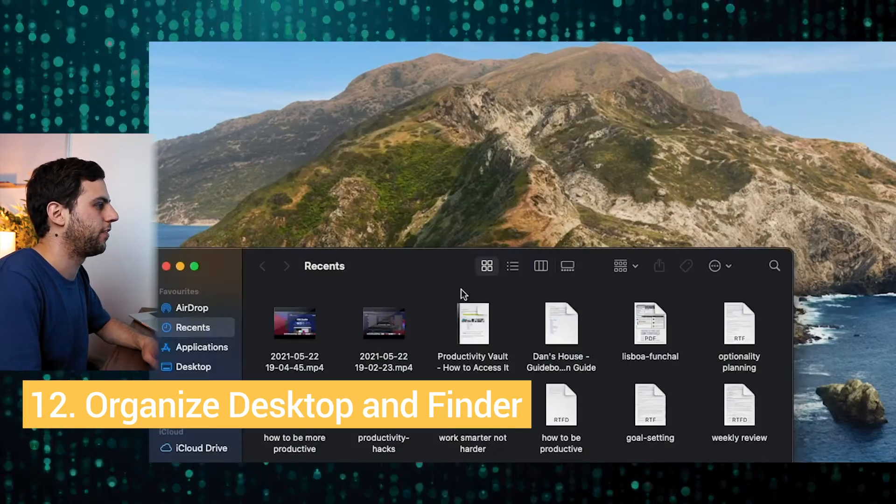
{"action": "left_click_drag", "start_coordinate": [863, 383], "coordinate": [771, 468]}
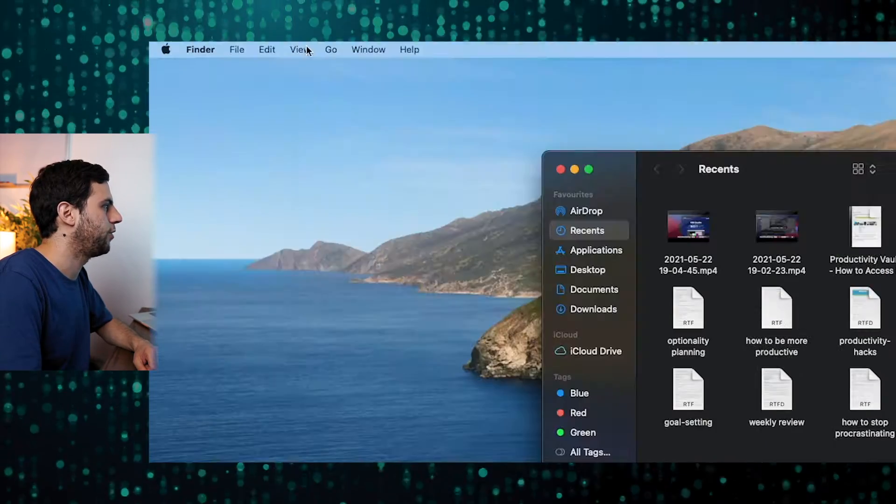
{"action": "left_click", "coordinate": [306, 45]}
{"action": "left_click", "coordinate": [402, 293]}
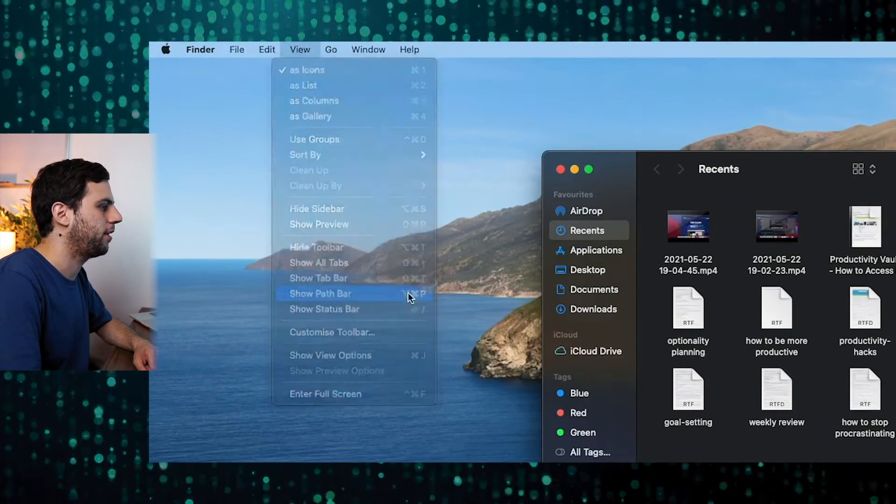
- Use the path bar from the Desktop folder to visit Users, Macintosh HD and the home folder
{"action": "left_click", "coordinate": [588, 270]}
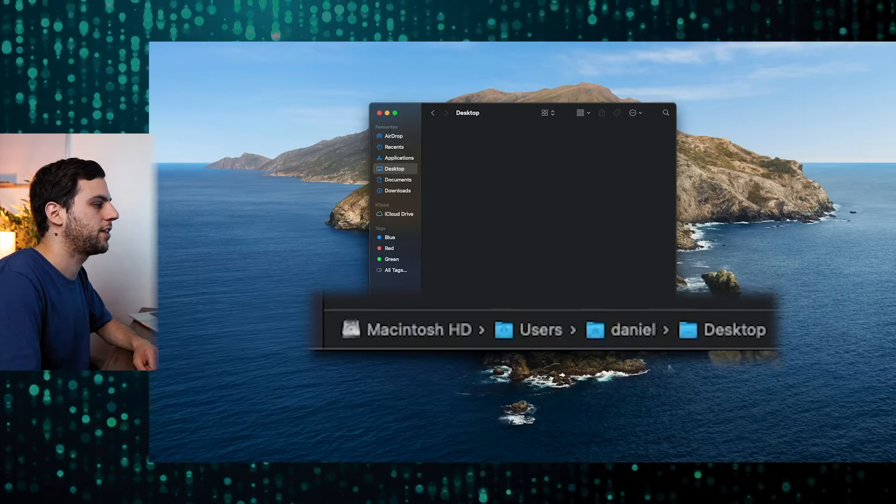
{"action": "double_click", "coordinate": [481, 336]}
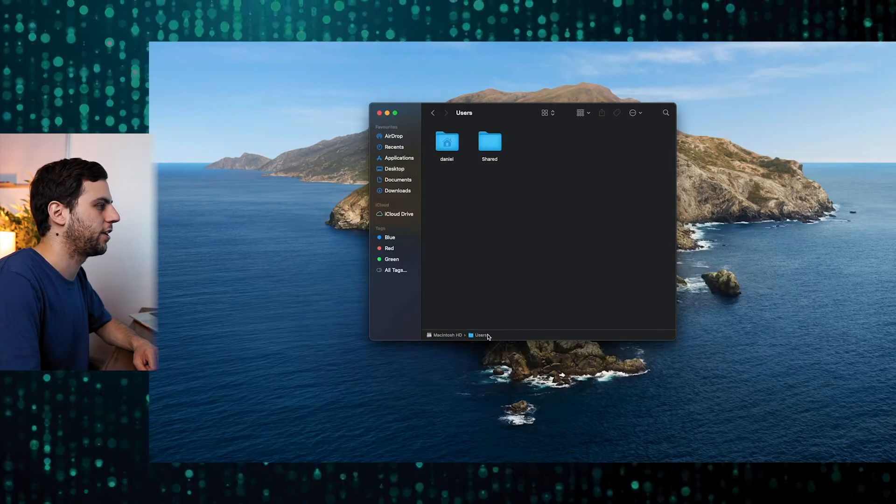
{"action": "double_click", "coordinate": [447, 335]}
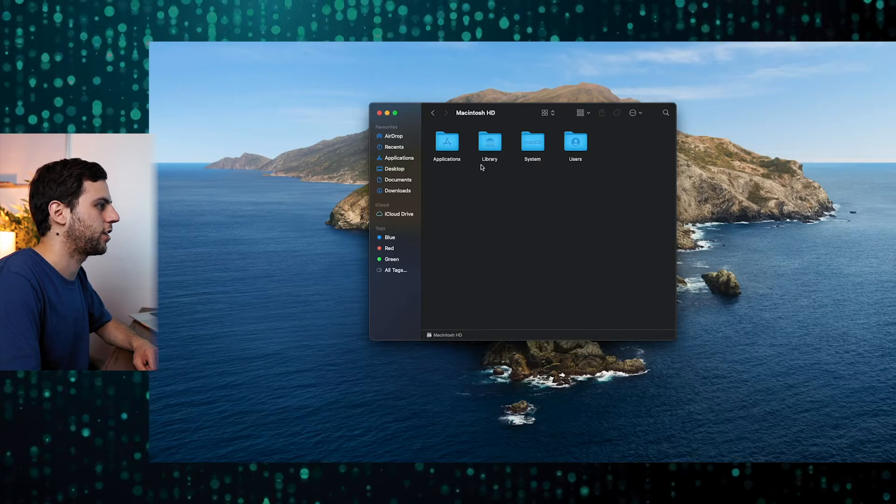
{"action": "left_click", "coordinate": [397, 168]}
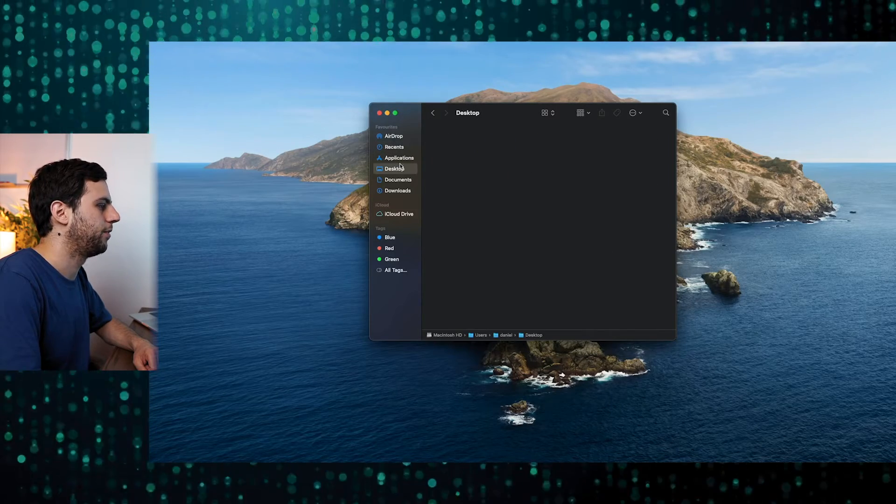
{"action": "double_click", "coordinate": [498, 335]}
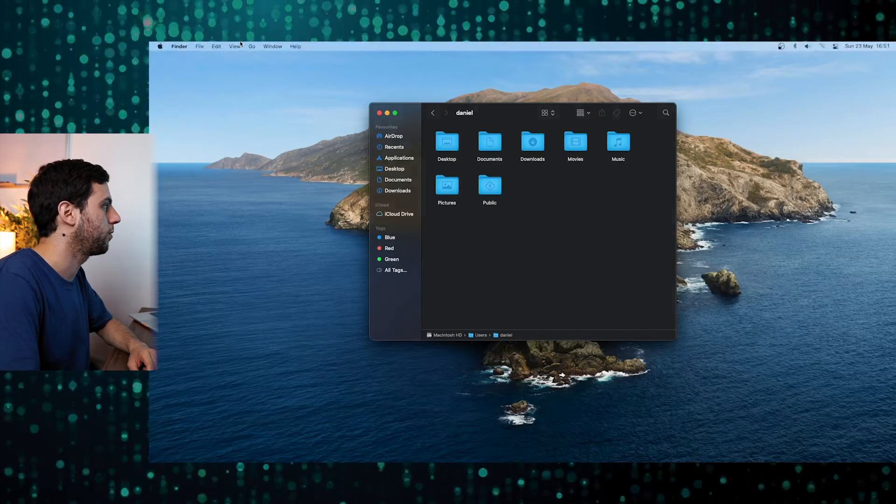
- Show the status bar in the Finder window and open the Downloads folder
{"action": "left_click", "coordinate": [236, 46]}
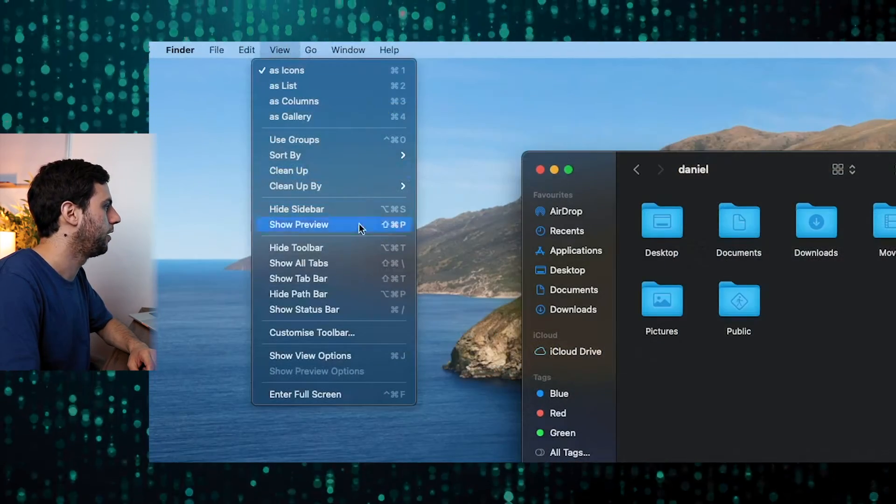
{"action": "left_click", "coordinate": [360, 310]}
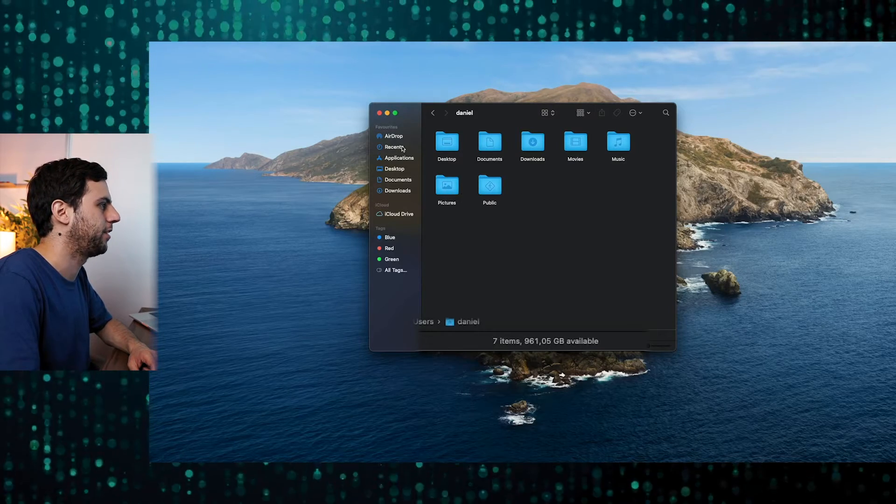
{"action": "left_click", "coordinate": [401, 192]}
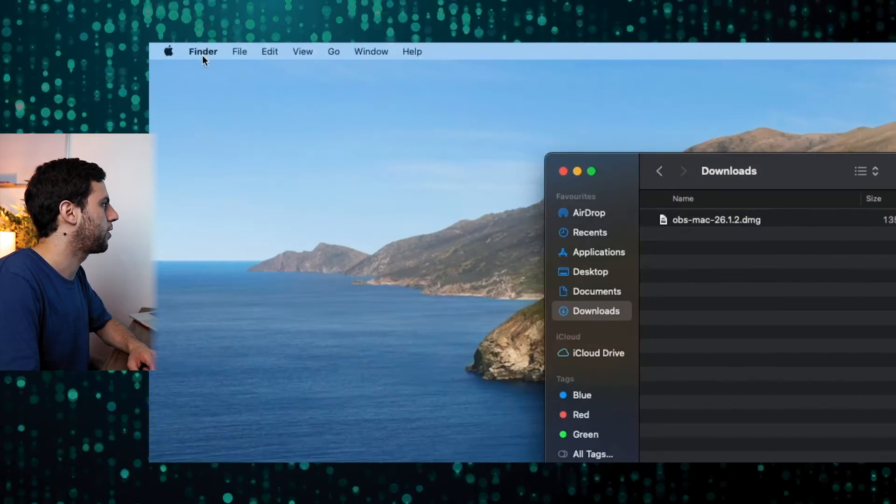
- Set the Finder preferences so that external disks and CDs, DVDs and iPods are not shown on the desktop
{"action": "left_click", "coordinate": [203, 51]}
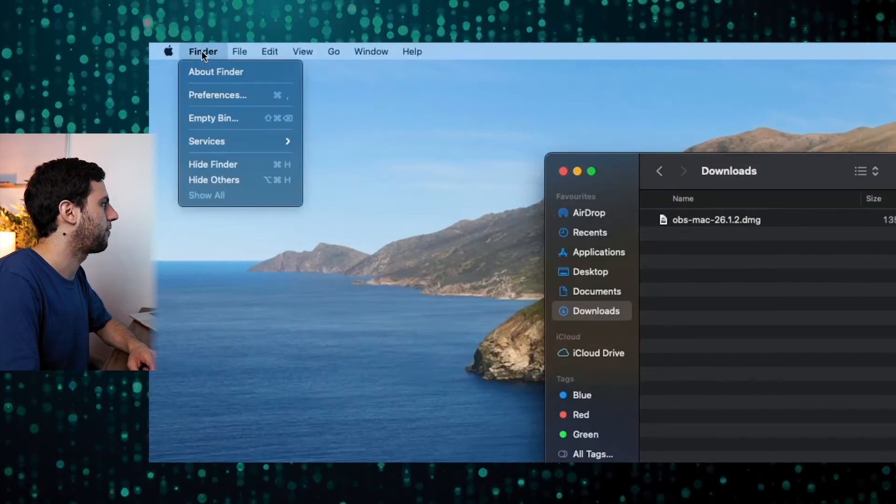
{"action": "left_click", "coordinate": [244, 95]}
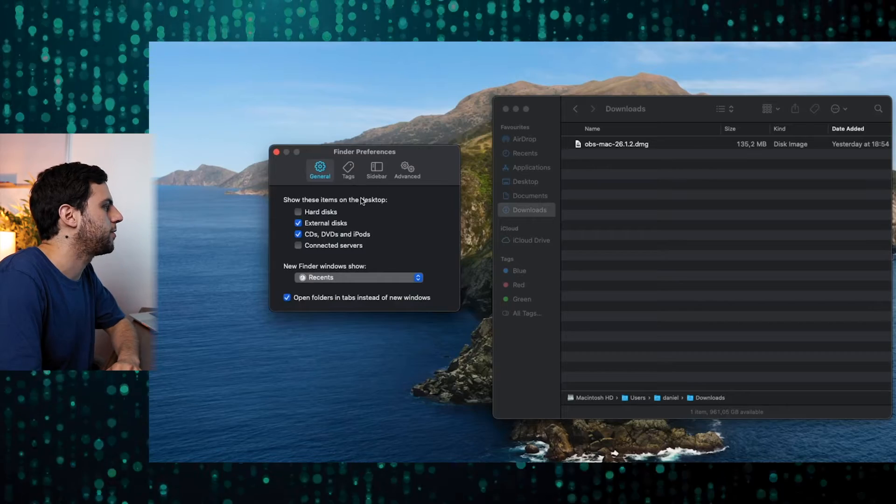
{"action": "left_click", "coordinate": [297, 223]}
{"action": "left_click", "coordinate": [299, 234]}
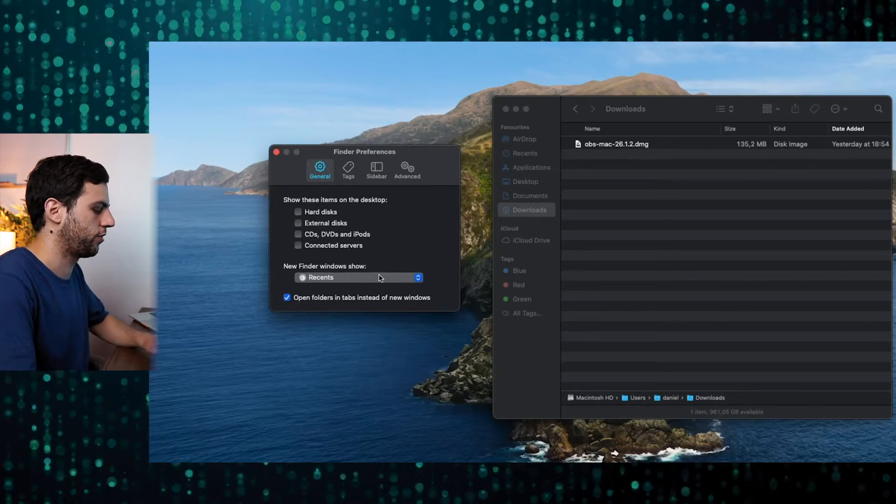
- Bring the Finder window to the front through a Spotlight search
{"action": "key", "text": "super+space"}
{"action": "type", "text": "finder"}
{"action": "key", "text": "Return"}
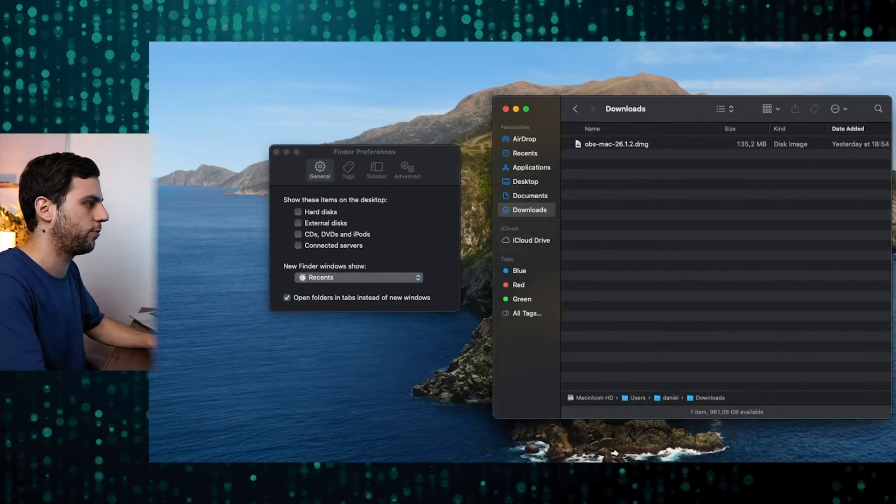
- Set new Finder windows to show the Downloads folder and check the setting with a new window
{"action": "key", "text": "super+n"}
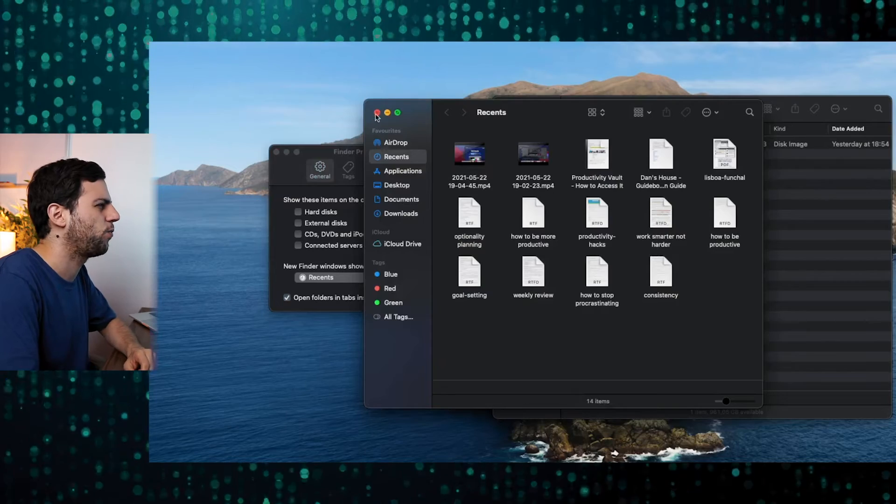
{"action": "key", "text": "super+w"}
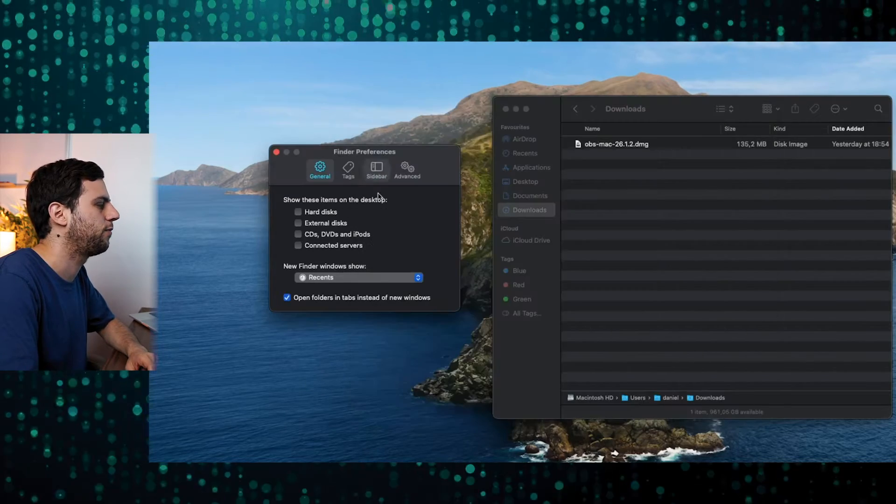
{"action": "left_click", "coordinate": [382, 276]}
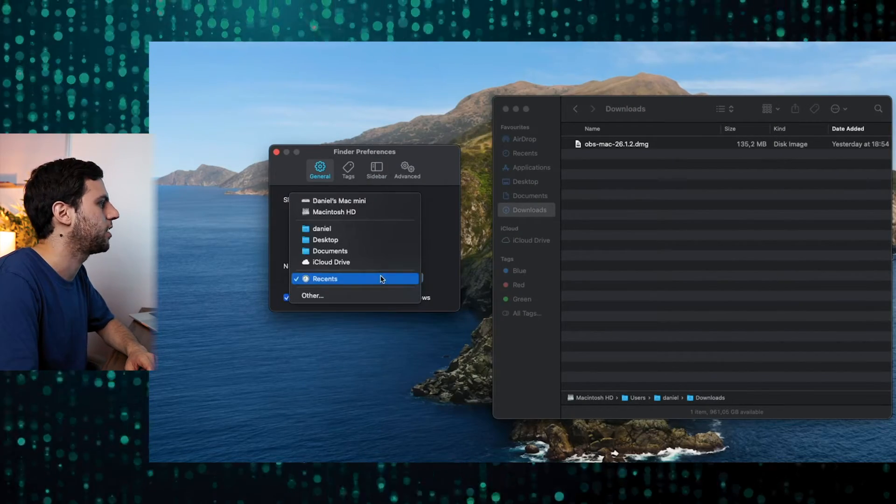
{"action": "left_click", "coordinate": [369, 297]}
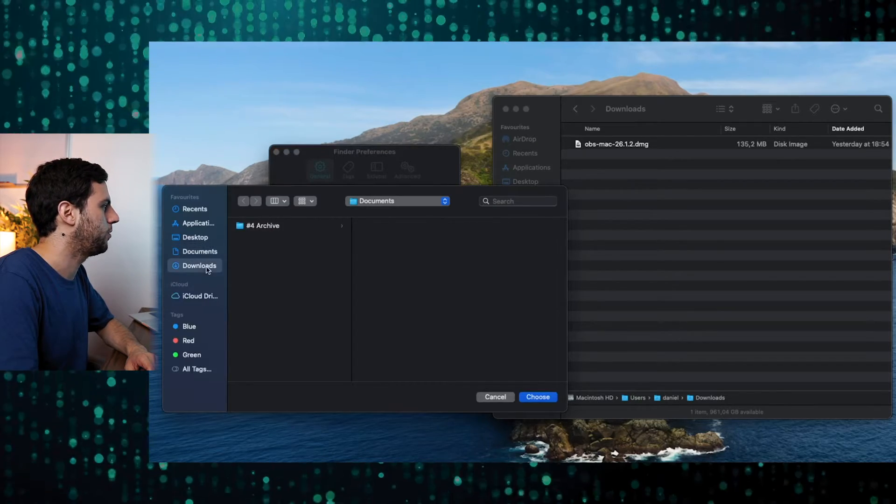
{"action": "left_click", "coordinate": [537, 397]}
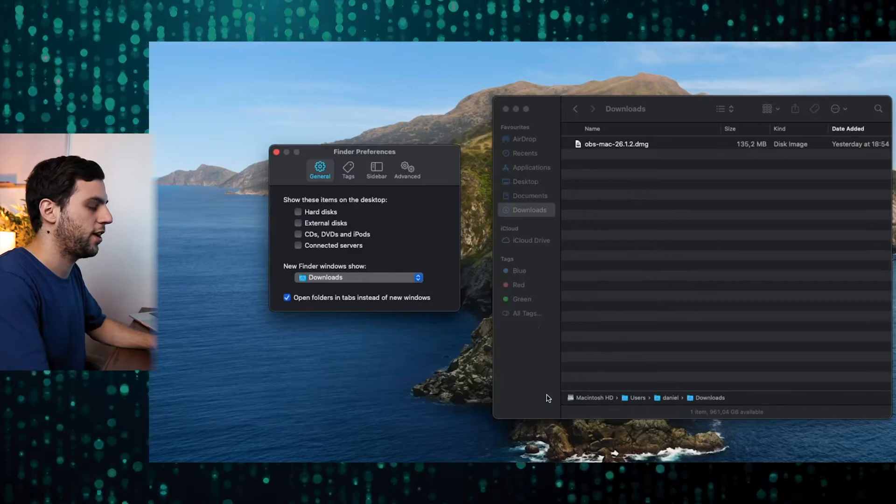
{"action": "key", "text": "super+n"}
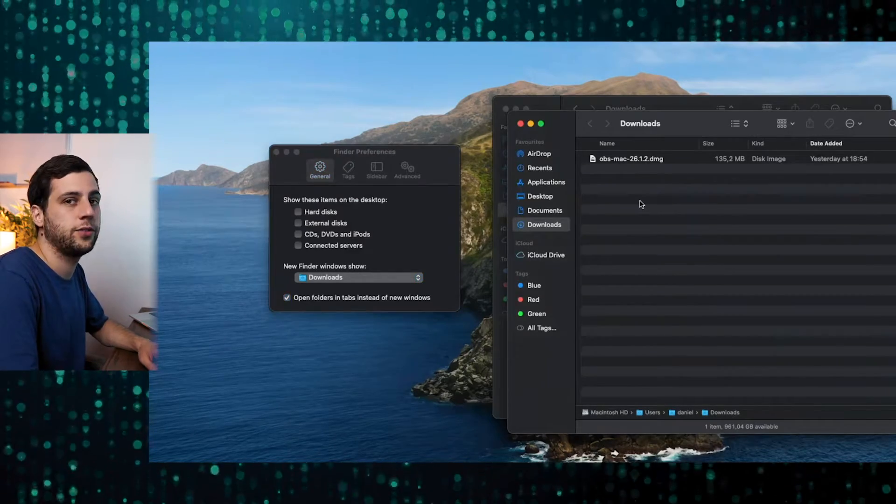
{"action": "key", "text": "super+w"}
- Hide the Blue, Red and Green tags, Recents, AirDrop and iCloud Drive from the Finder sidebar, and show the home folder and the Mac mini
{"action": "left_click", "coordinate": [348, 176]}
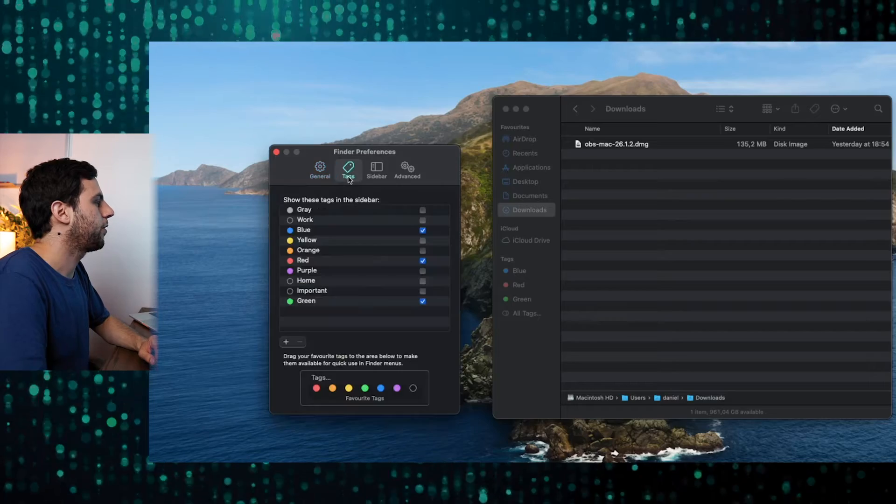
{"action": "left_click", "coordinate": [423, 261]}
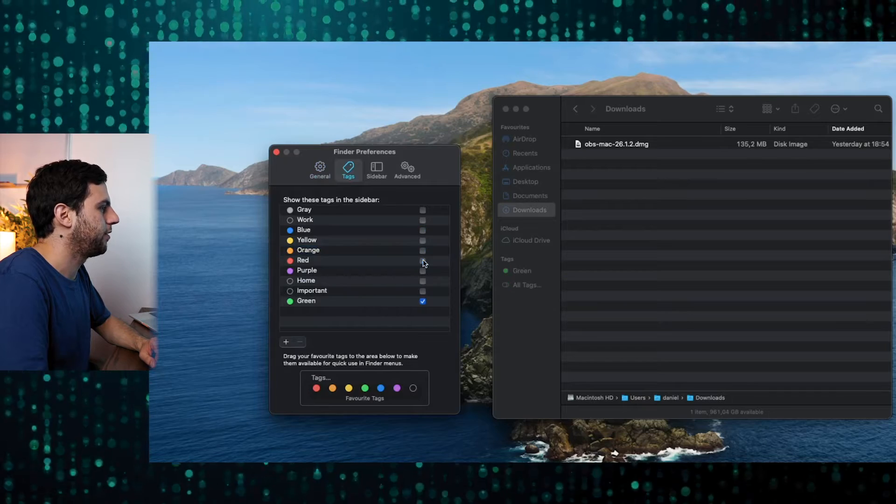
{"action": "left_click", "coordinate": [372, 176]}
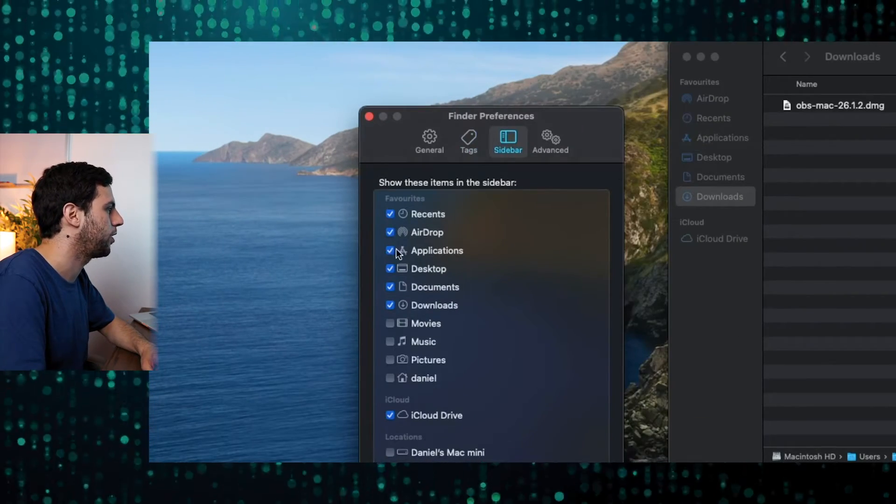
{"action": "left_click", "coordinate": [389, 232]}
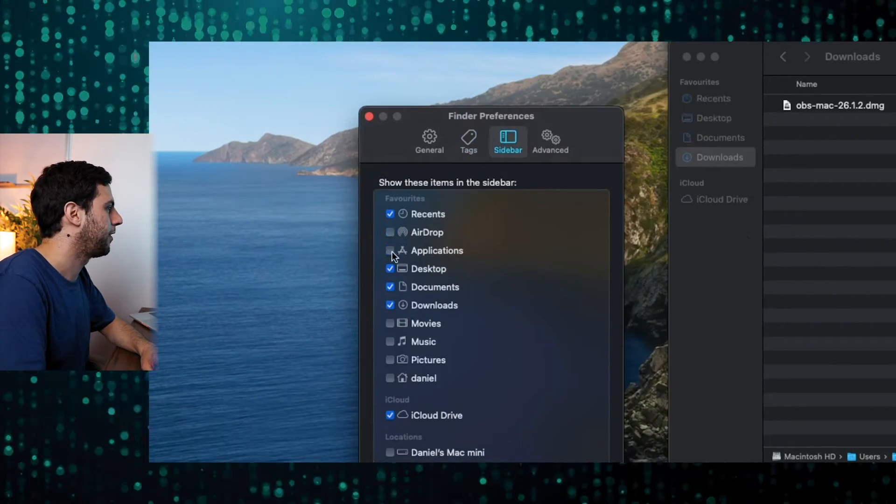
{"action": "left_click", "coordinate": [390, 213]}
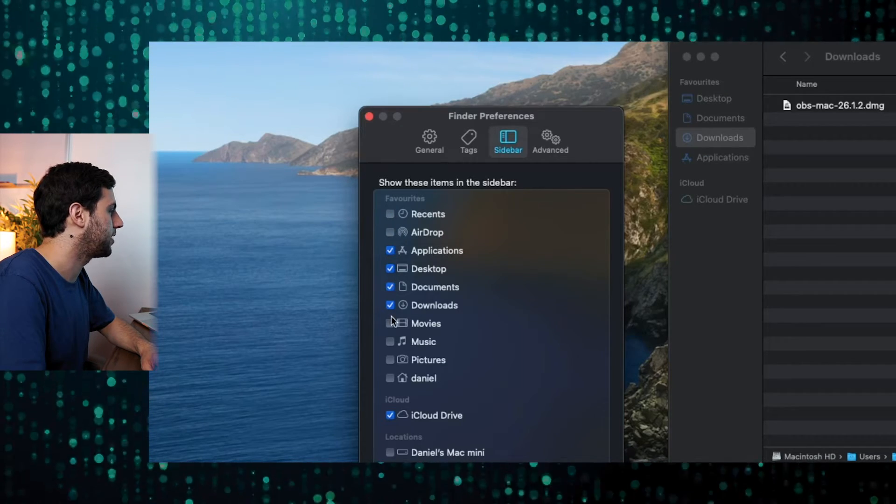
{"action": "left_click", "coordinate": [391, 378]}
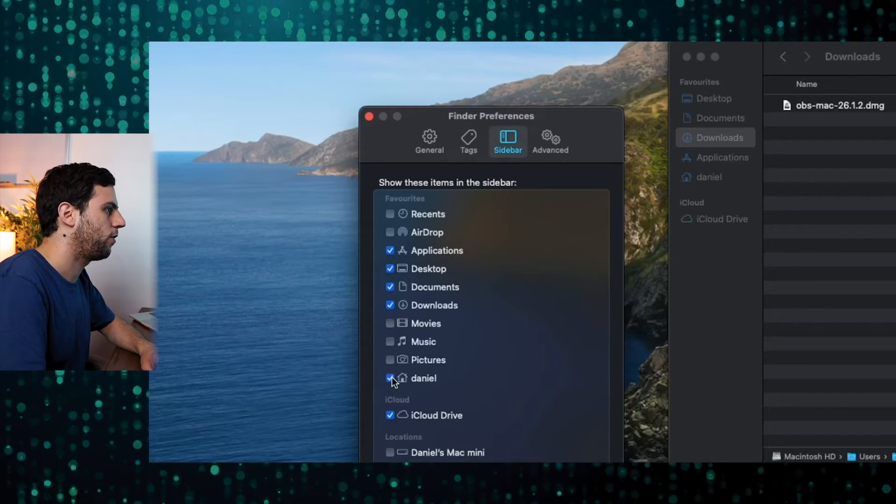
{"action": "left_click", "coordinate": [391, 416]}
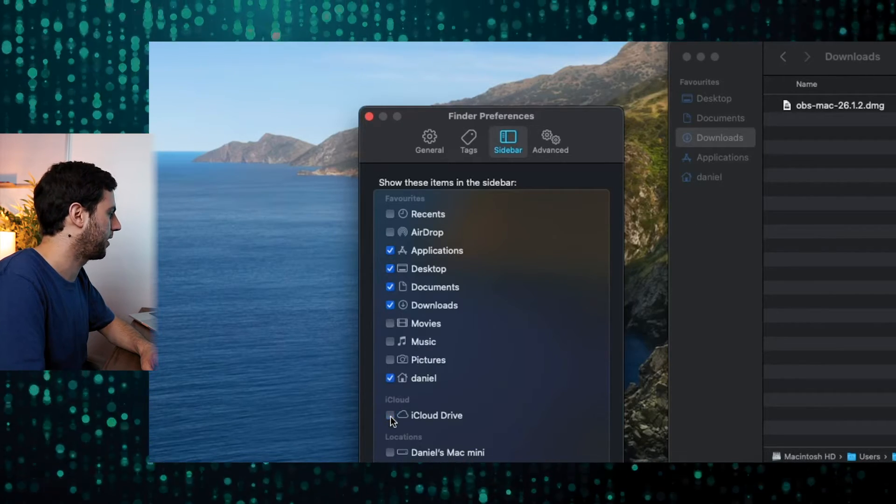
{"action": "left_click", "coordinate": [390, 452]}
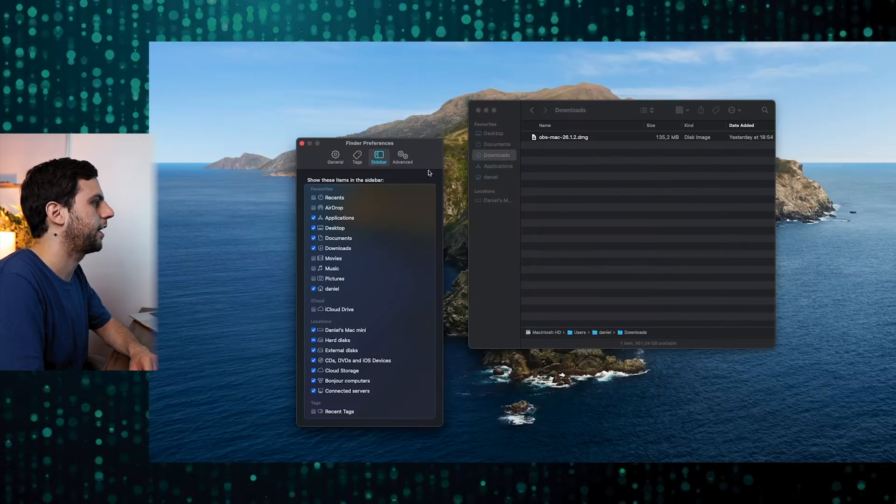
- Keep the Finder search scope at Search This Mac and search for "obs" from the Downloads folder
{"action": "left_click", "coordinate": [398, 158]}
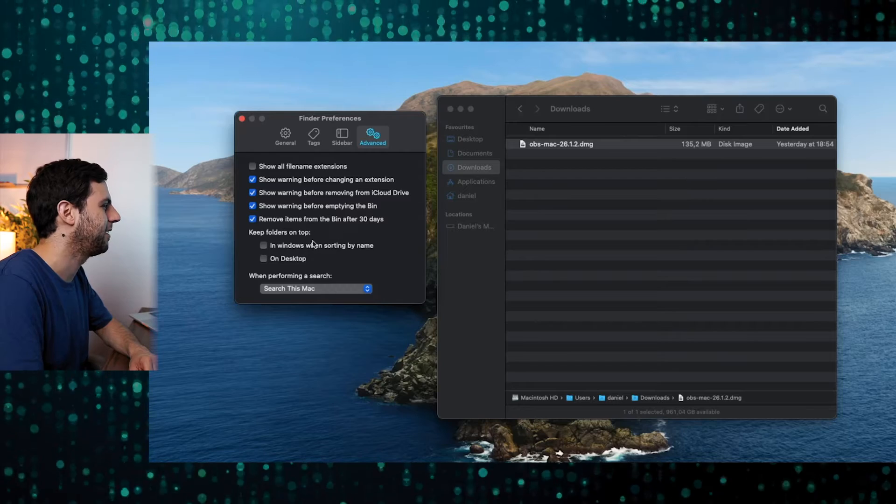
{"action": "left_click", "coordinate": [353, 292]}
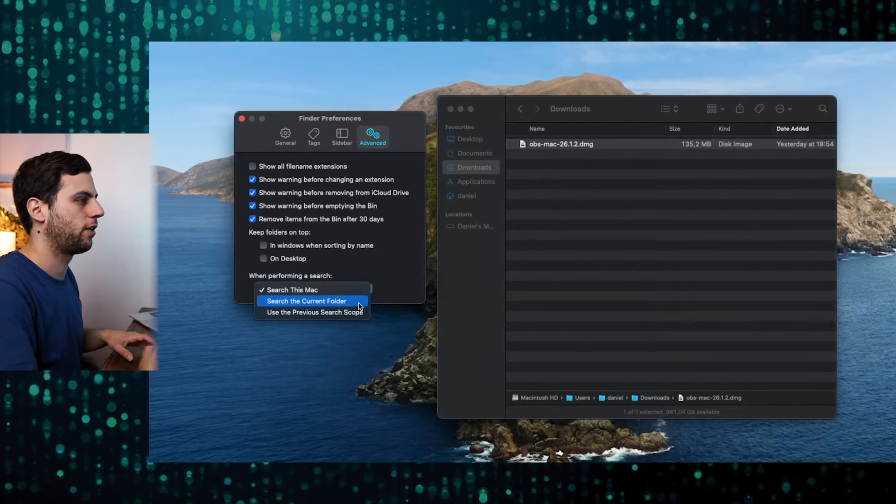
{"action": "left_click", "coordinate": [292, 289]}
{"action": "left_click", "coordinate": [801, 132]}
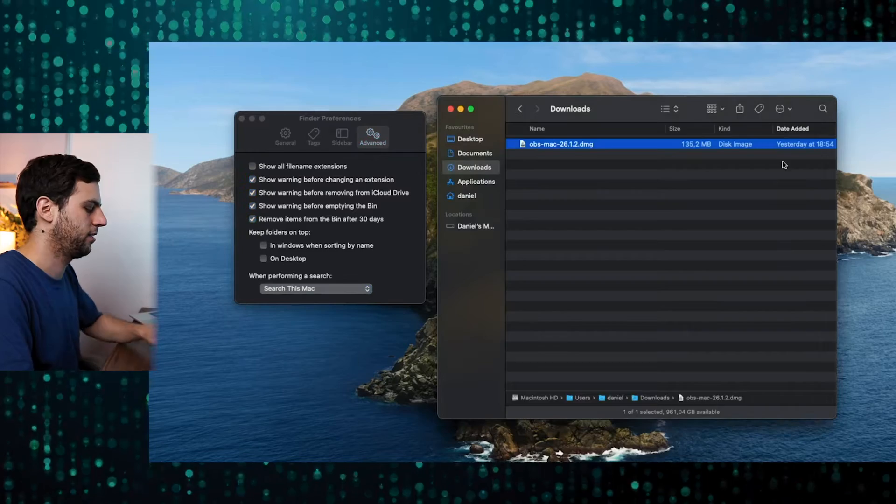
{"action": "key", "text": "super+f"}
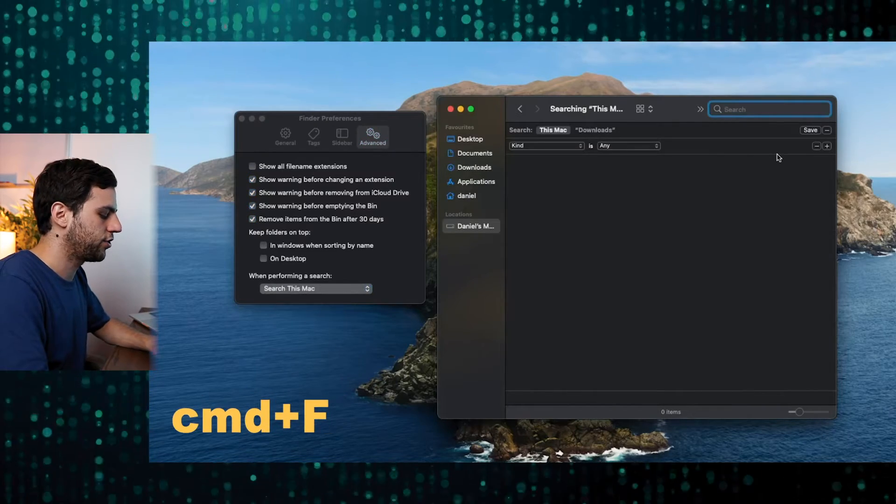
{"action": "type", "text": "obs"}
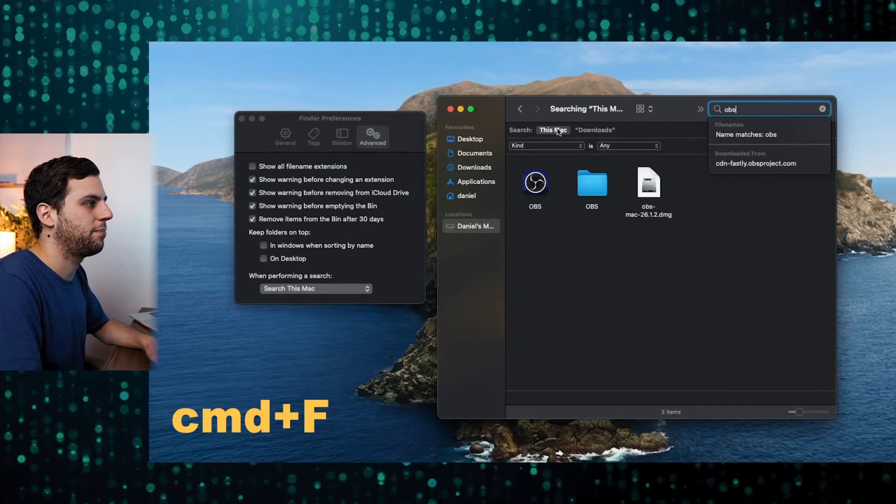
- Set Finder searches to Search the Current Folder and test it by searching Downloads for "obs"
{"action": "left_click", "coordinate": [290, 288]}
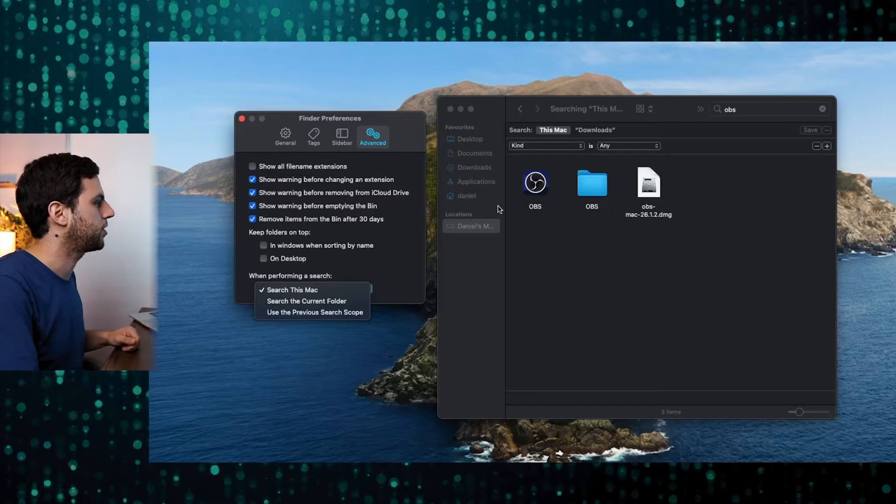
{"action": "left_click", "coordinate": [351, 301]}
{"action": "left_click", "coordinate": [617, 229]}
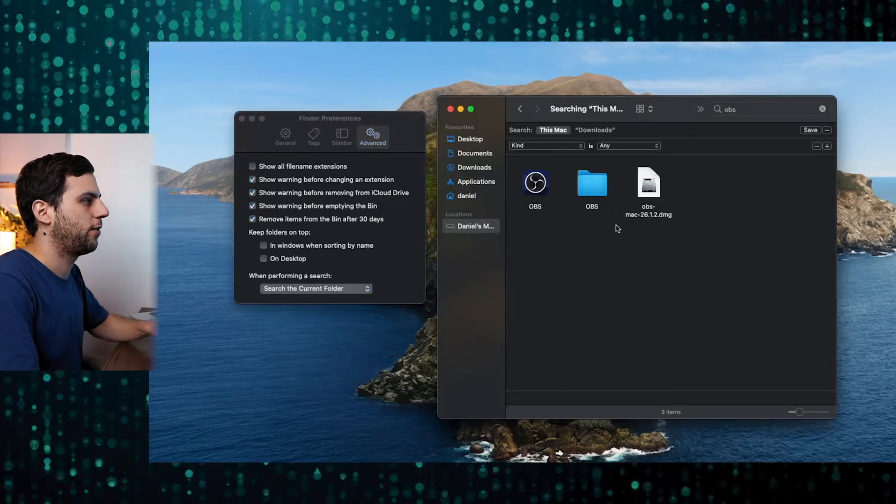
{"action": "left_click", "coordinate": [520, 110]}
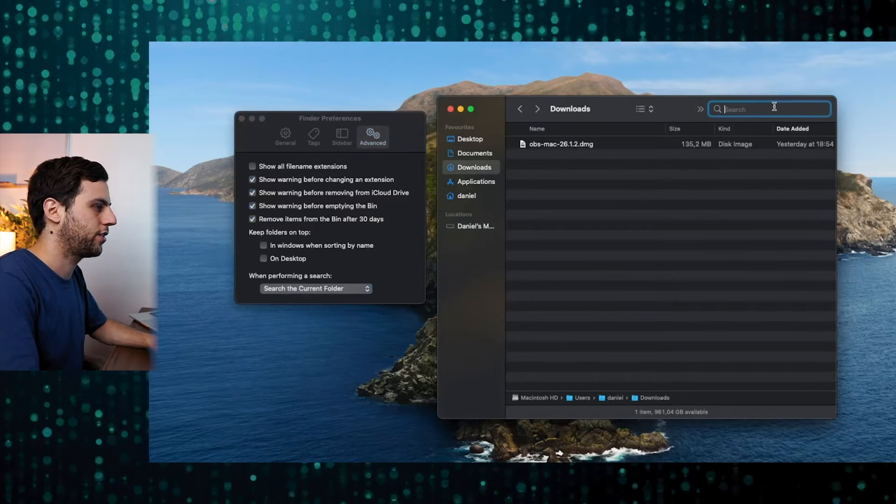
{"action": "type", "text": "obs"}
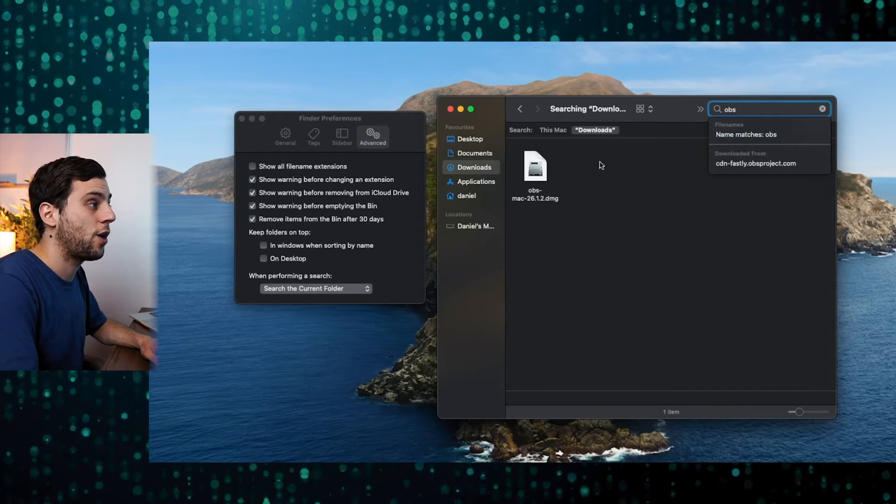
{"action": "left_click", "coordinate": [404, 252]}
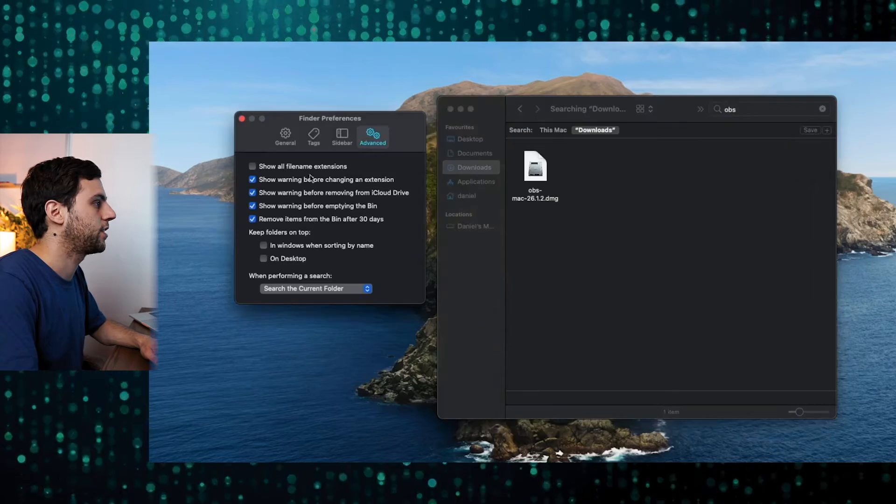
{"action": "left_click", "coordinate": [241, 120]}
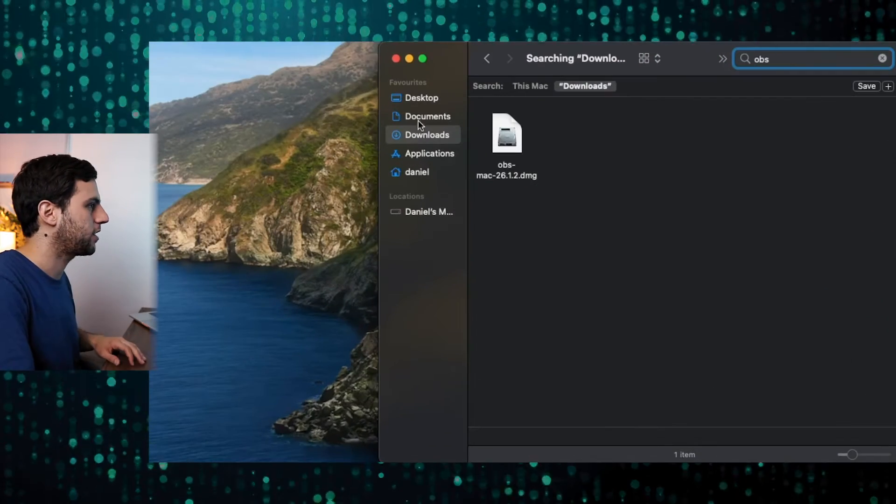
- Reorder the sidebar favourites to Desktop, Applications, Downloads, Documents, and add AirDrop above the home folder
{"action": "left_click_drag", "start_coordinate": [417, 158], "coordinate": [422, 118]}
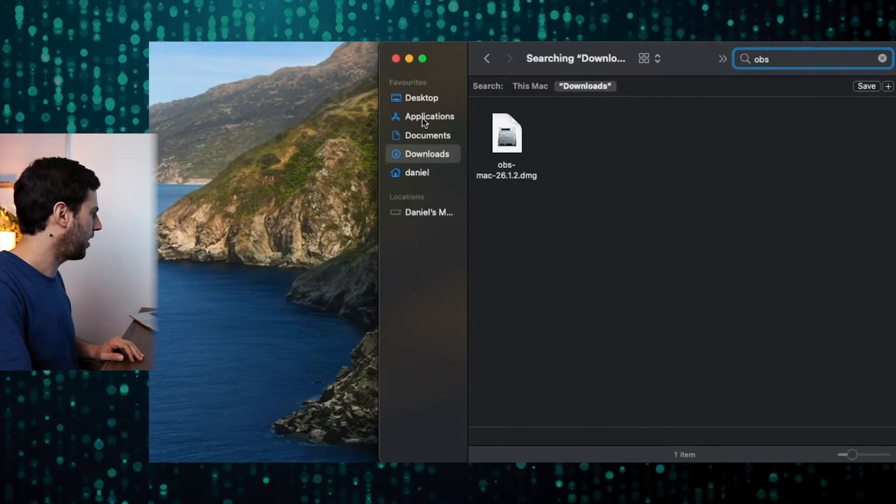
{"action": "left_click_drag", "start_coordinate": [436, 152], "coordinate": [439, 136]}
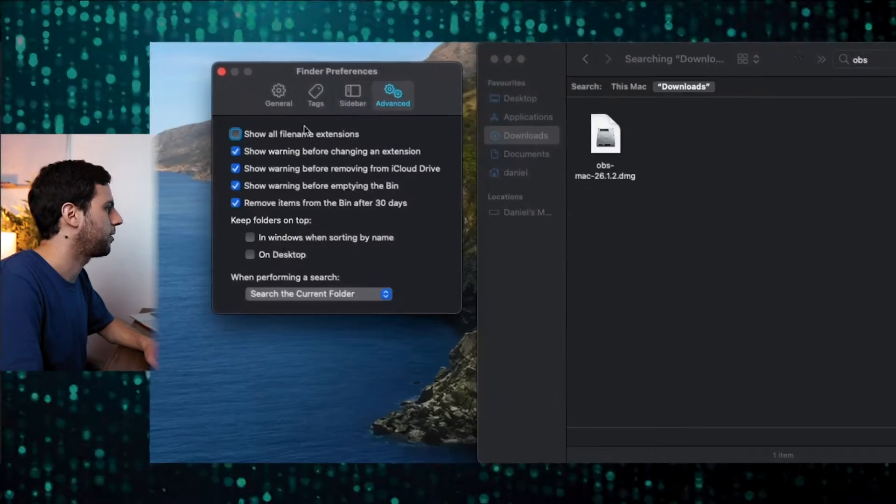
{"action": "left_click", "coordinate": [365, 93]}
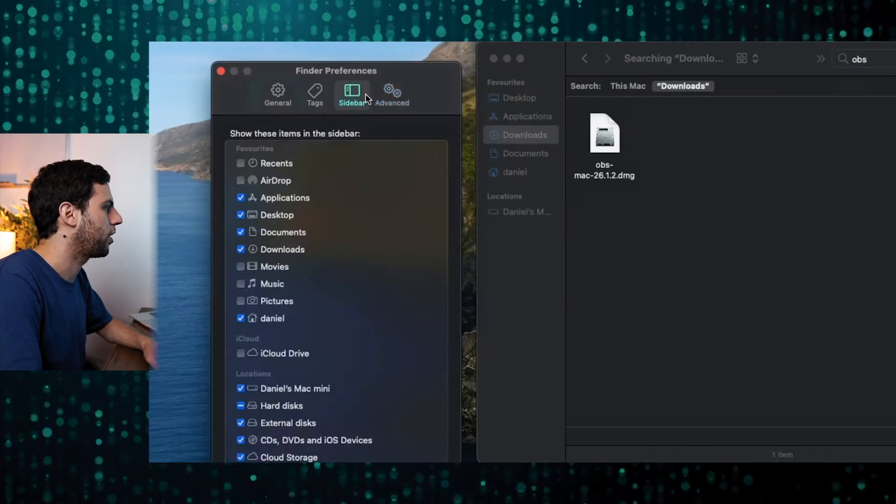
{"action": "left_click", "coordinate": [241, 180]}
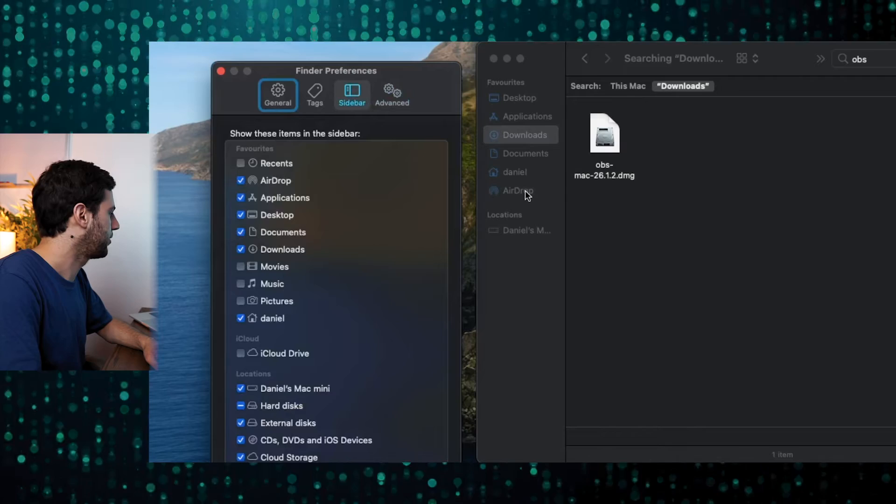
{"action": "left_click_drag", "start_coordinate": [525, 190], "coordinate": [526, 174]}
{"action": "left_click", "coordinate": [221, 70]}
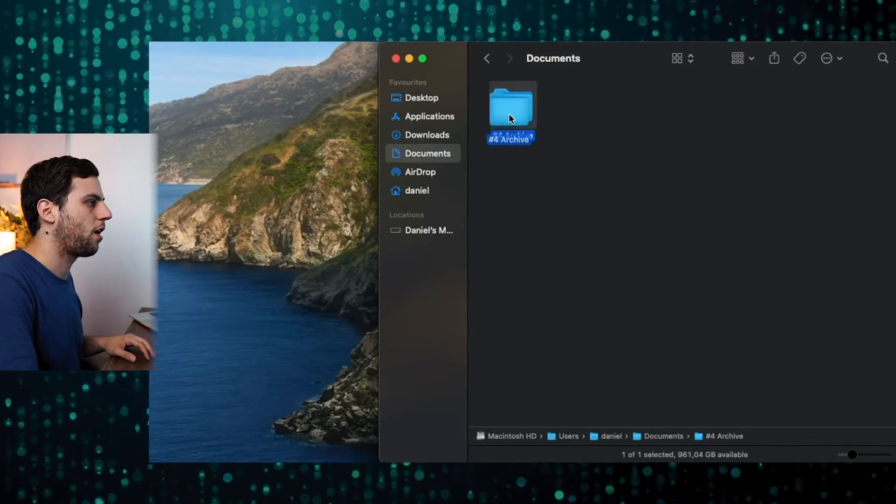
- Add the #4 Archive folder to the sidebar below Documents and remove it from there again
{"action": "left_click_drag", "start_coordinate": [511, 119], "coordinate": [422, 164]}
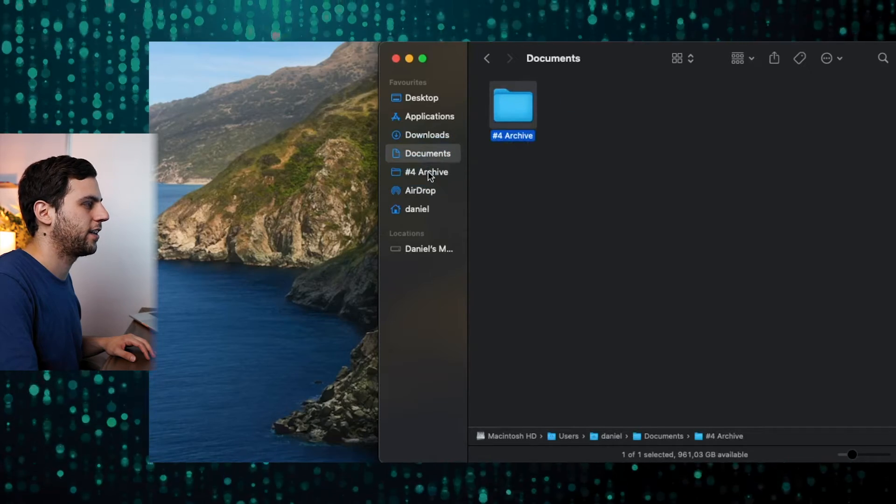
{"action": "right_click", "coordinate": [427, 174]}
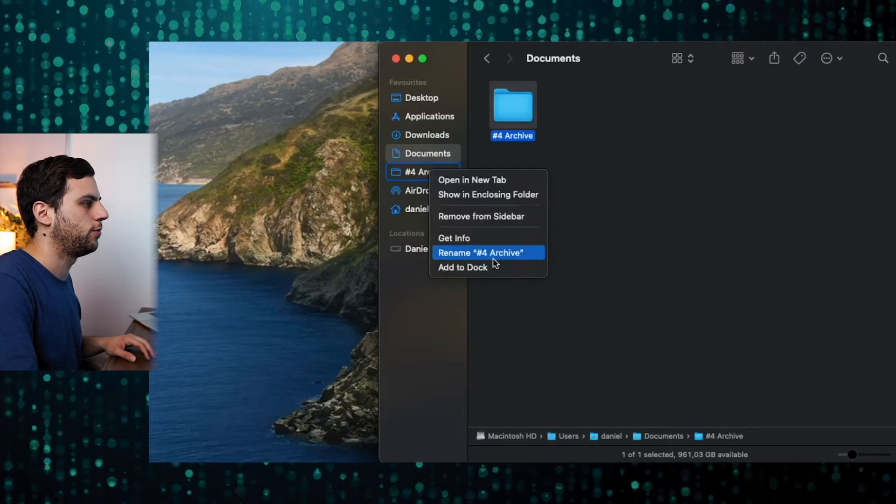
{"action": "left_click", "coordinate": [488, 219]}
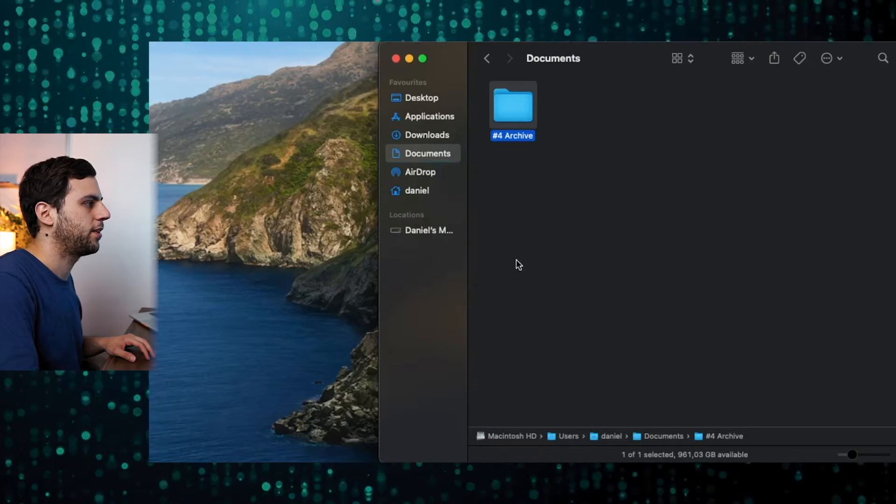
- Add the #4 Archive folder to the Finder toolbar and open it from there
{"action": "left_click", "coordinate": [546, 187]}
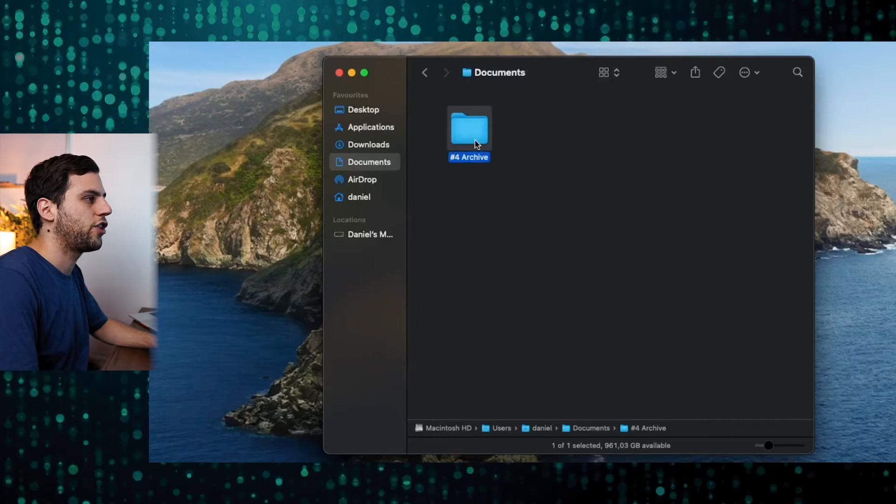
{"action": "left_click_drag", "start_coordinate": [476, 142], "coordinate": [638, 80]}
{"action": "left_click", "coordinate": [634, 72]}
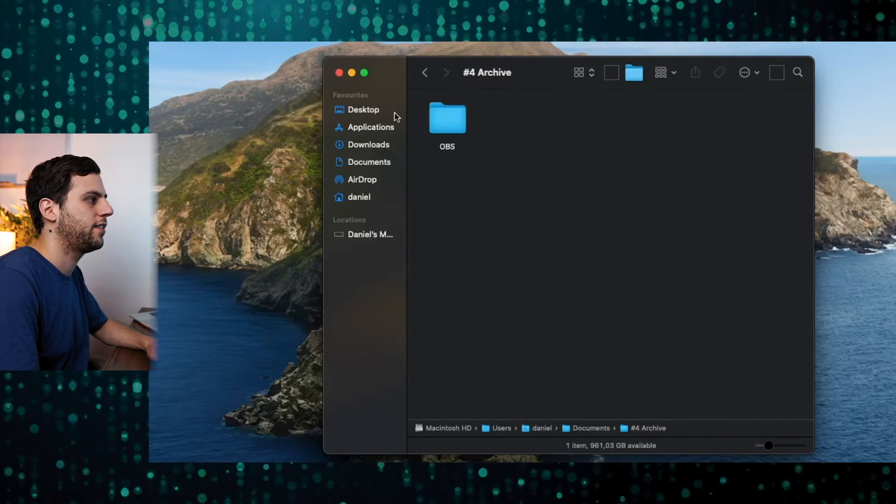
- Switch between Downloads and #4 Archive using the folder's toolbar shortcut, and remove that shortcut from the Finder toolbar
{"action": "left_click", "coordinate": [386, 144]}
{"action": "left_click", "coordinate": [634, 73]}
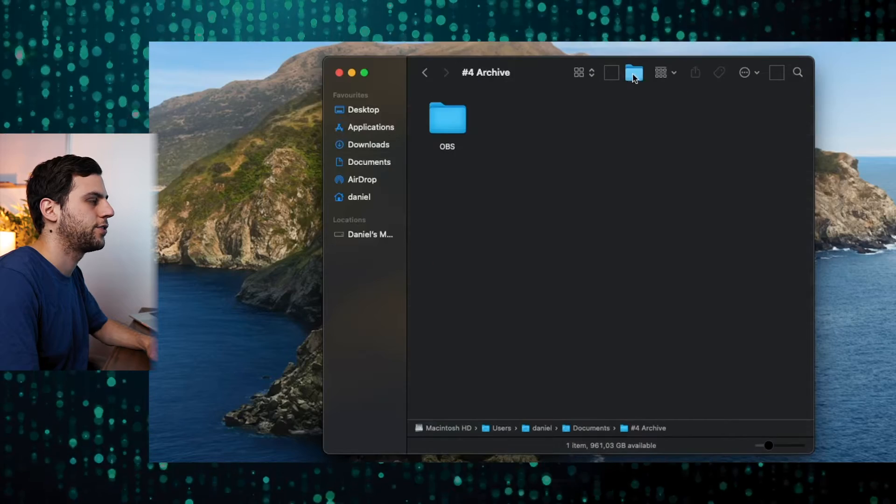
{"action": "left_click", "coordinate": [425, 72]}
{"action": "left_click_drag", "start_coordinate": [634, 72], "coordinate": [626, 245]}
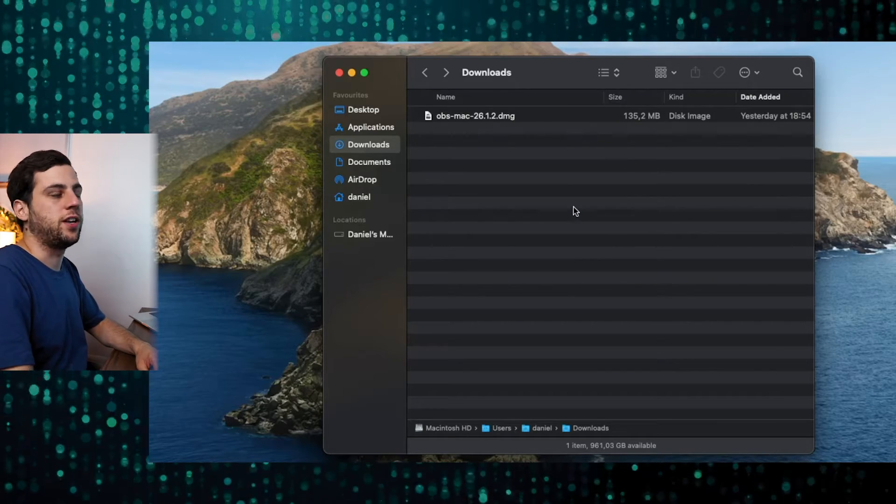
- Switch the Finder window from list view to column view
{"action": "left_click", "coordinate": [659, 77]}
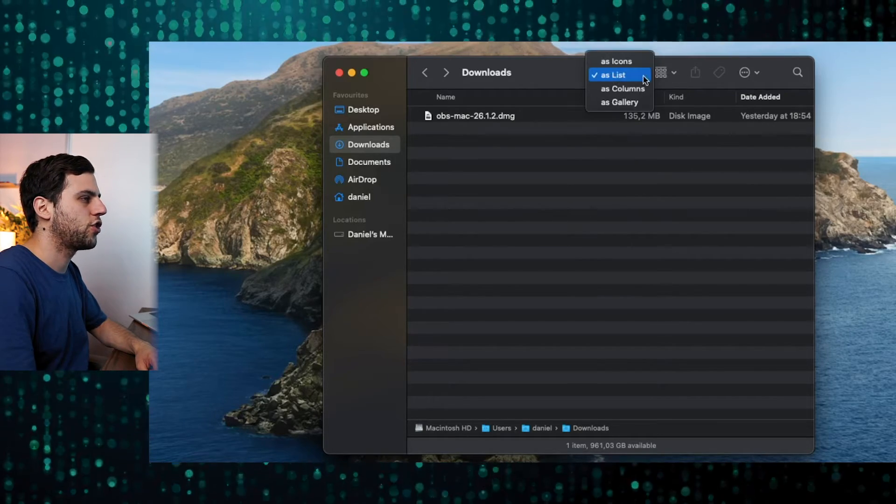
{"action": "left_click", "coordinate": [623, 89]}
{"action": "left_click", "coordinate": [613, 78]}
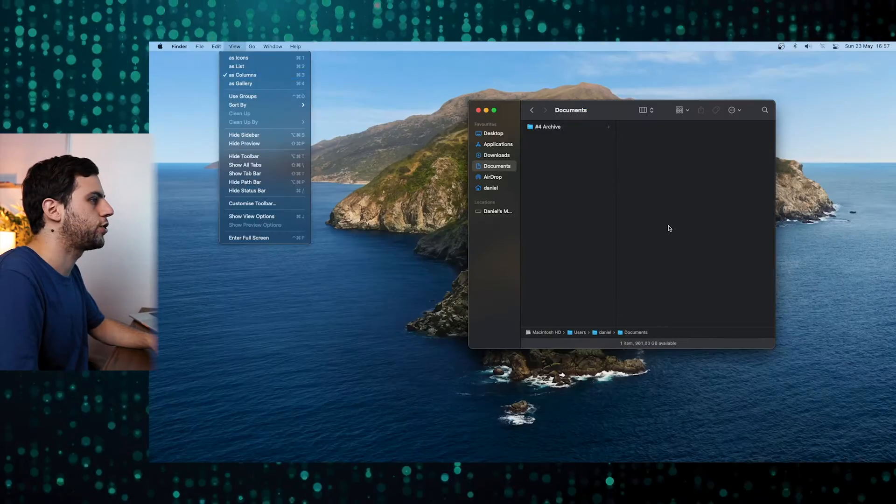
{"action": "left_click", "coordinate": [670, 228]}
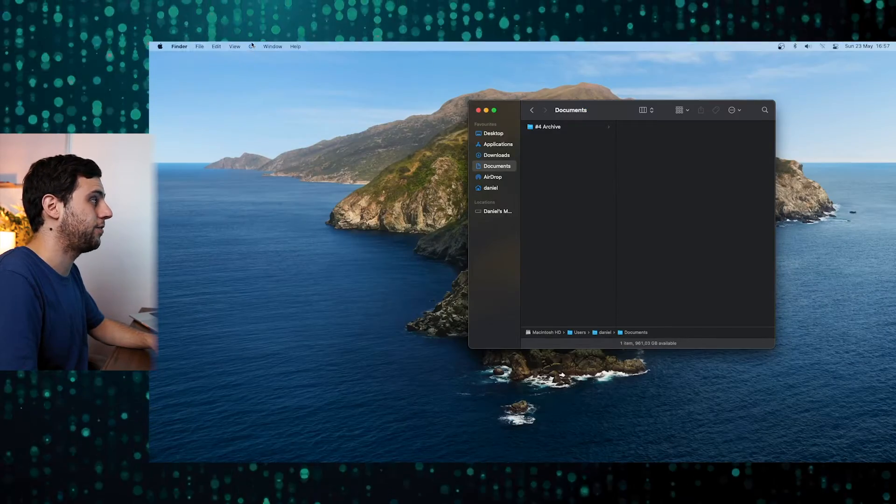
- Set the Documents folder's view options to Always open in column view and Browse in column view
{"action": "left_click", "coordinate": [235, 47]}
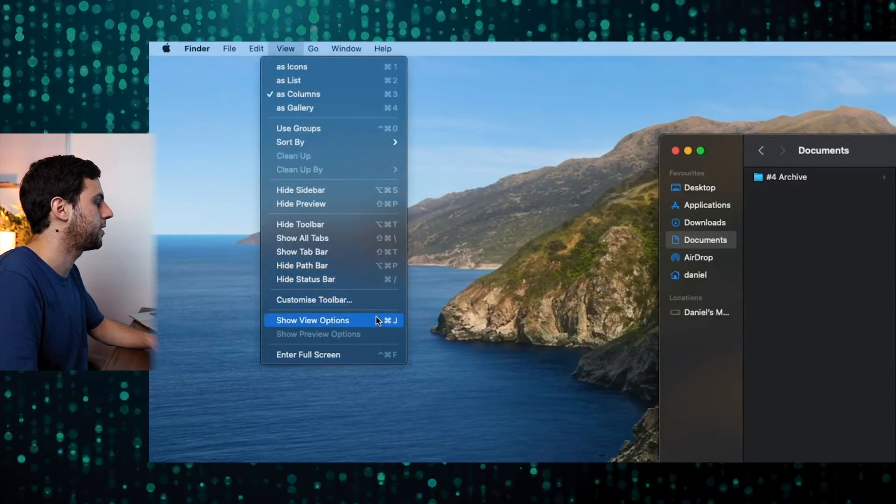
{"action": "left_click", "coordinate": [376, 317]}
{"action": "left_click", "coordinate": [624, 191]}
{"action": "left_click", "coordinate": [631, 205]}
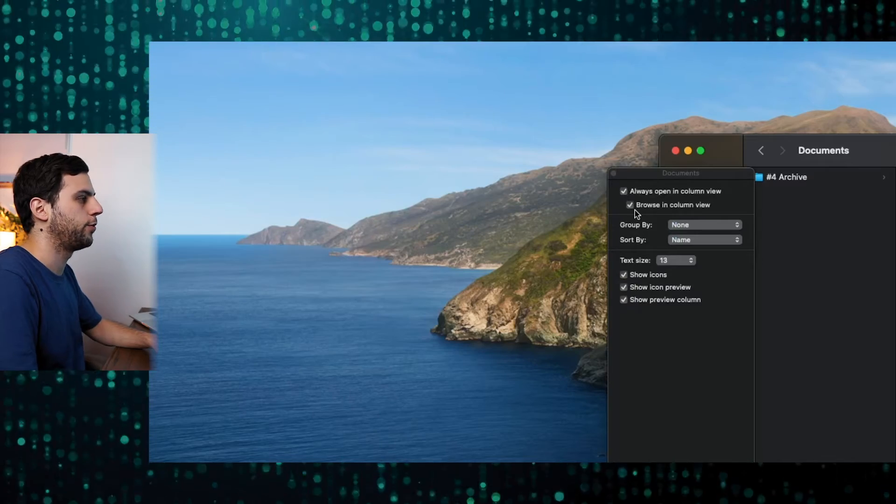
{"action": "left_click_drag", "start_coordinate": [603, 113], "coordinate": [574, 100]}
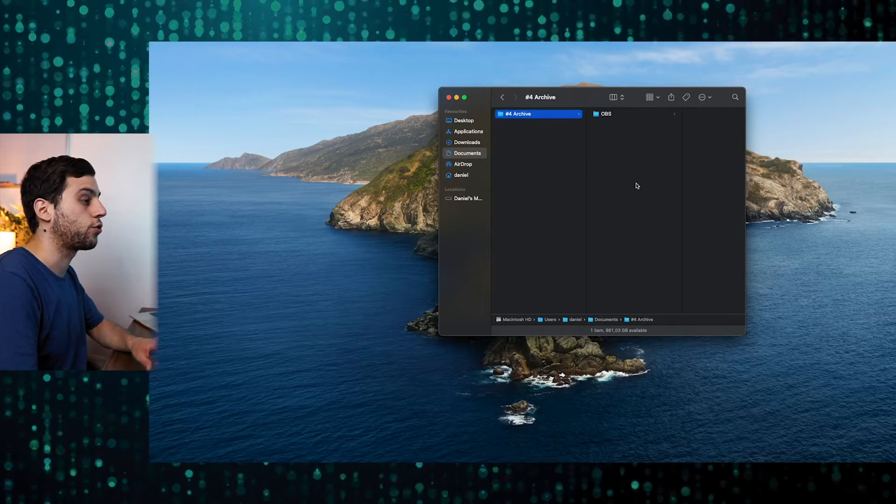
- Open the General preferences in System Preferences and set Show scroll bars to Always
{"action": "key", "text": "super+space"}
{"action": "key", "text": "Return"}
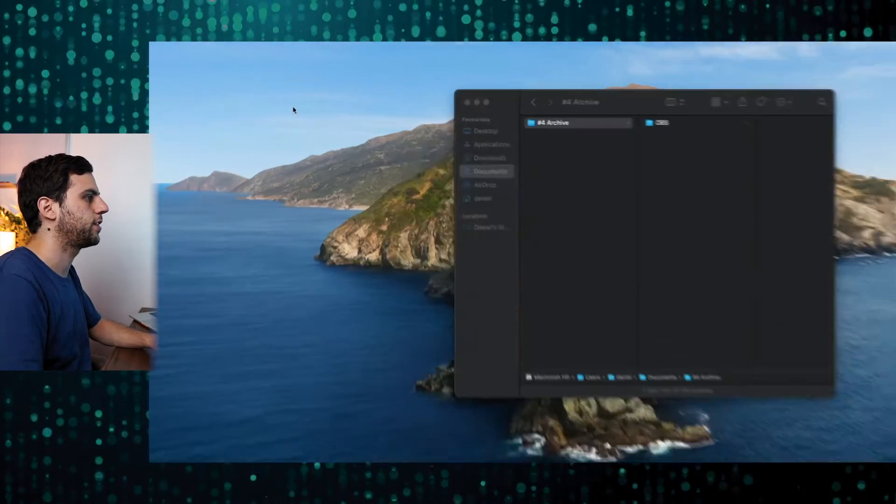
{"action": "type", "text": "gener"}
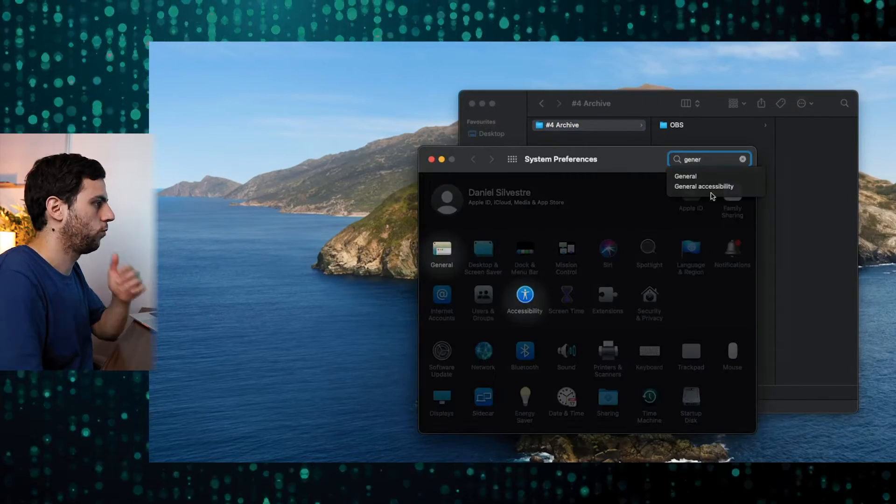
{"action": "left_click", "coordinate": [443, 254]}
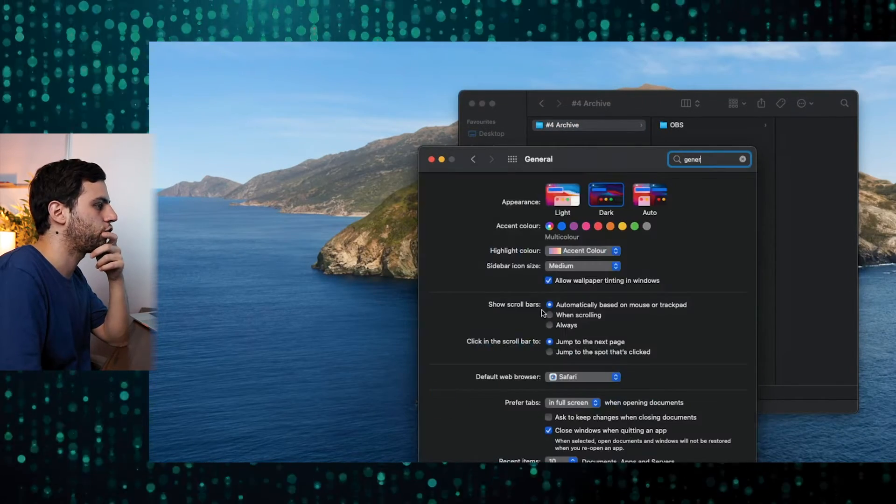
{"action": "left_click", "coordinate": [551, 325]}
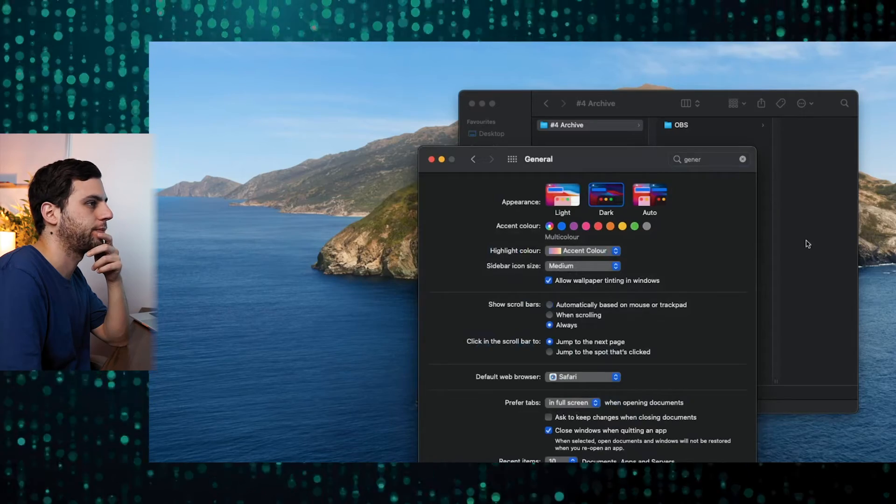
- Compare the automatic, When scrolling and Always scroll bar options by scrolling the Applications folder, ending on Always
{"action": "left_click_drag", "start_coordinate": [649, 159], "coordinate": [444, 130]}
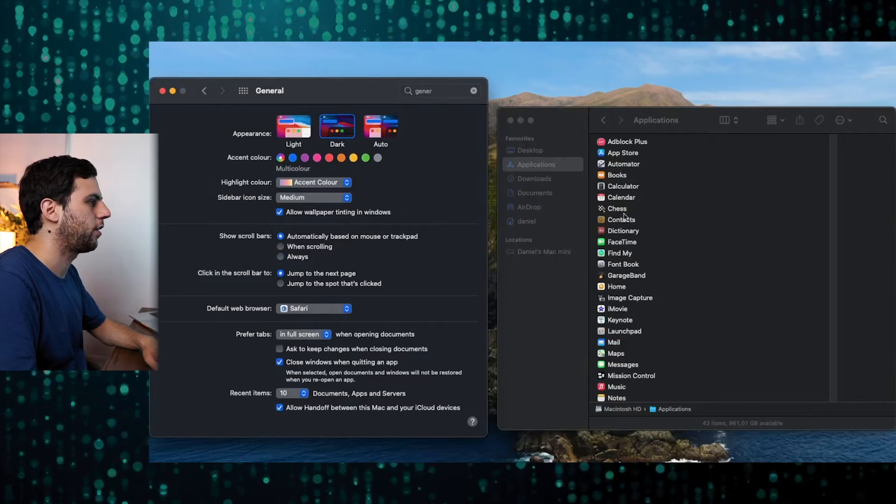
{"action": "scroll", "coordinate": [687, 231], "scroll_direction": "down", "scroll_amount": 5}
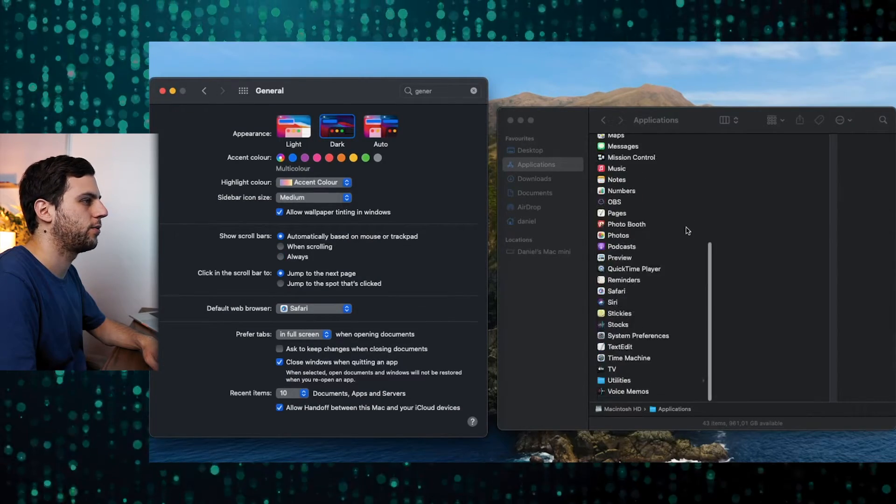
{"action": "scroll", "coordinate": [649, 251], "scroll_direction": "up", "scroll_amount": 5}
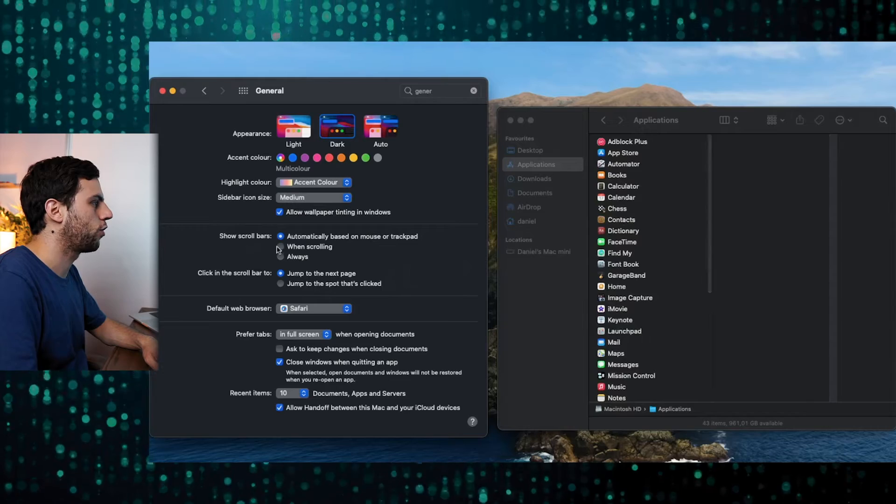
{"action": "scroll", "coordinate": [704, 207], "scroll_direction": "down", "scroll_amount": 5}
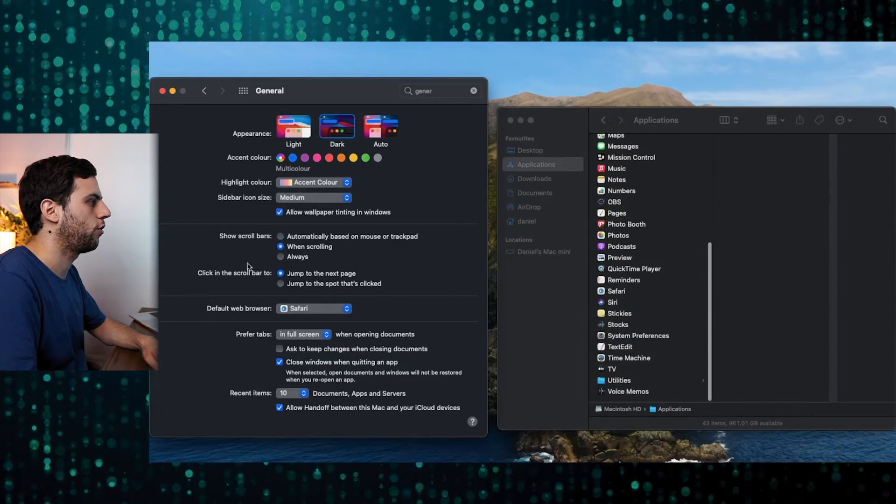
{"action": "scroll", "coordinate": [686, 220], "scroll_direction": "up", "scroll_amount": 5}
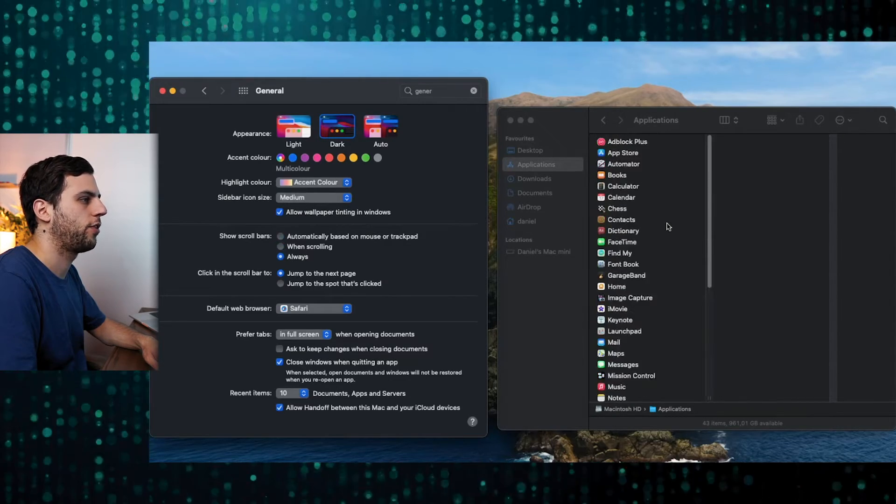
{"action": "scroll", "coordinate": [668, 227], "scroll_direction": "down", "scroll_amount": 5}
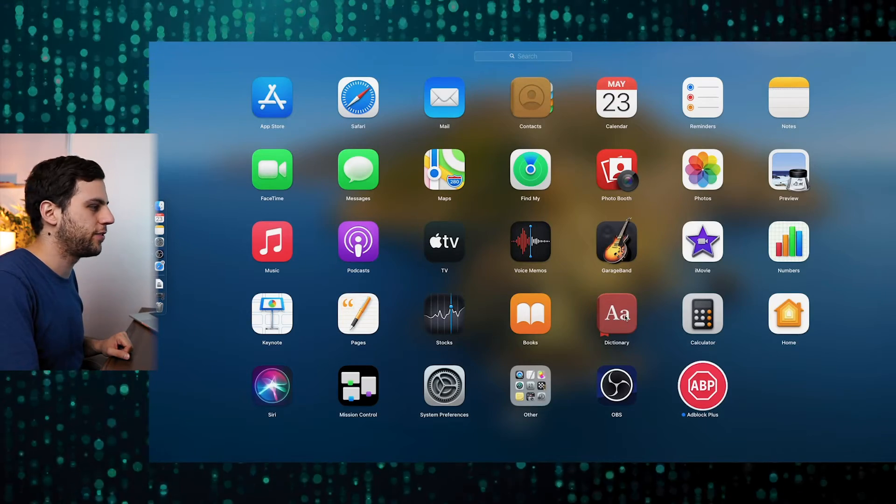
- Group Mail and Contacts into one folder in Launchpad
{"action": "mouse_move", "coordinate": [445, 111]}
{"action": "left_mouse_down"}
{"action": "mouse_move", "coordinate": [537, 108]}
{"action": "mouse_move", "coordinate": [453, 99]}
{"action": "left_mouse_up"}
{"action": "left_click", "coordinate": [451, 132]}
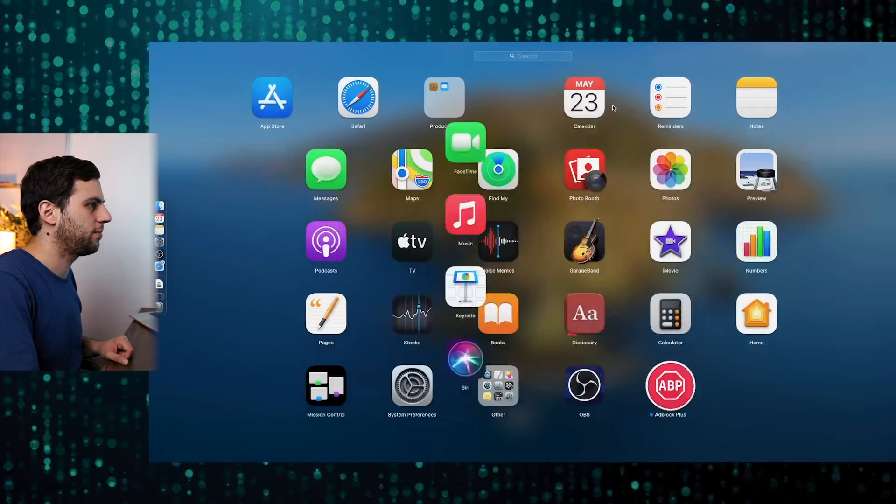
{"action": "left_click_drag", "start_coordinate": [614, 105], "coordinate": [517, 115]}
{"action": "left_click", "coordinate": [514, 121]}
- Move further apps such as Reminders, Messages and GarageBand into the Productivity folder in Launchpad
{"action": "left_click_drag", "start_coordinate": [712, 108], "coordinate": [448, 100]}
{"action": "left_click_drag", "start_coordinate": [715, 94], "coordinate": [493, 93]}
{"action": "left_click_drag", "start_coordinate": [493, 92], "coordinate": [516, 94]}
{"action": "left_click_drag", "start_coordinate": [359, 173], "coordinate": [447, 98]}
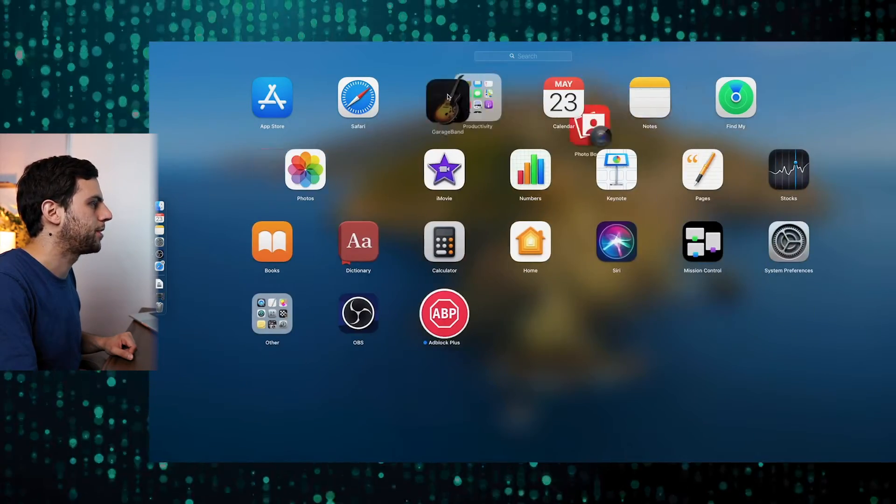
{"action": "left_click_drag", "start_coordinate": [447, 97], "coordinate": [447, 97]}
{"action": "left_click_drag", "start_coordinate": [788, 169], "coordinate": [780, 113]}
{"action": "left_click_drag", "start_coordinate": [781, 113], "coordinate": [780, 112]}
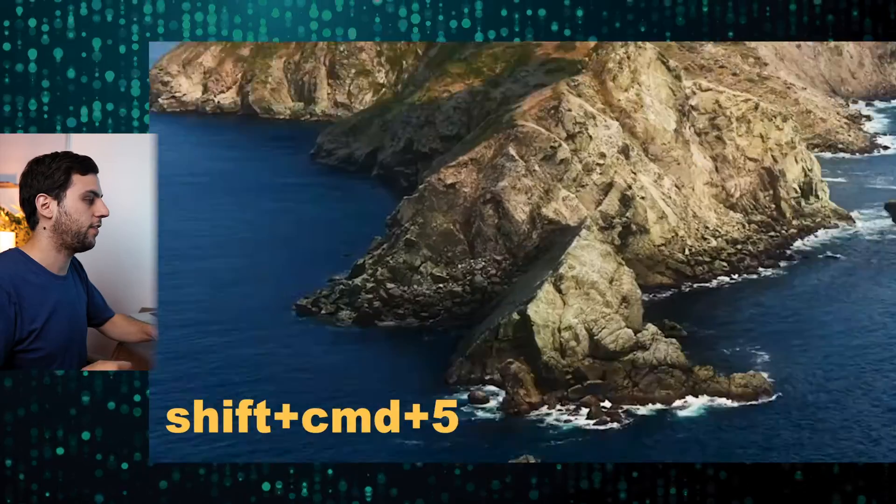
- Turn off Show Floating Thumbnail in the screenshot options and capture the selected area
{"action": "key", "text": "shift+super+5"}
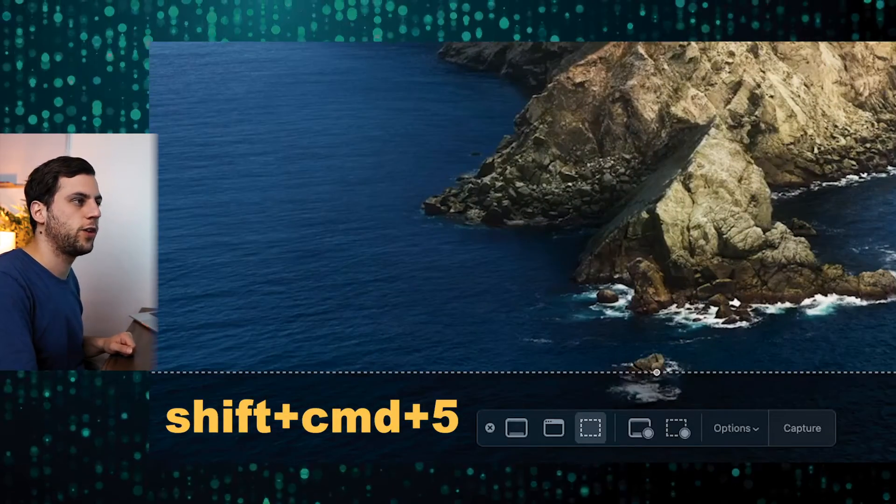
{"action": "left_click", "coordinate": [739, 435]}
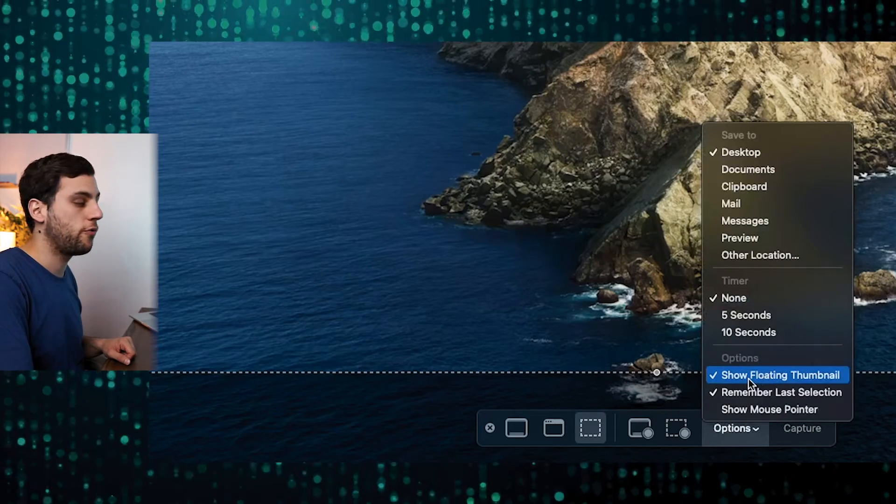
{"action": "left_click", "coordinate": [748, 378]}
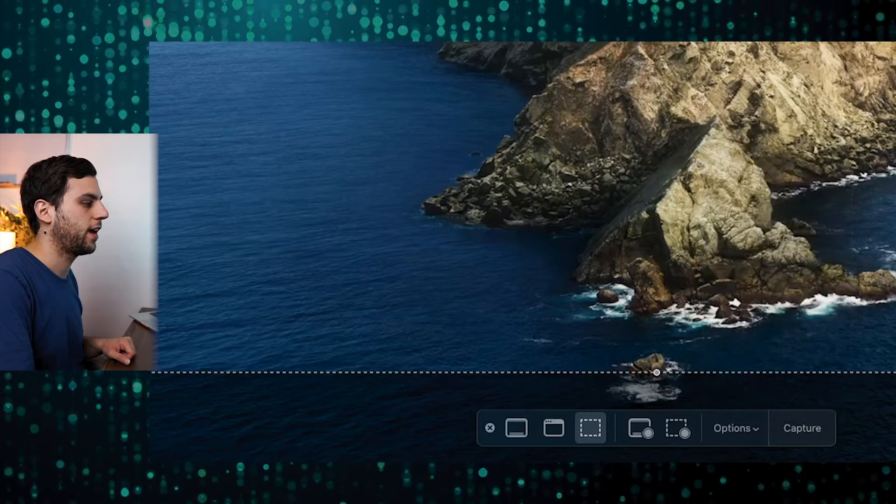
{"action": "left_click", "coordinate": [802, 428]}
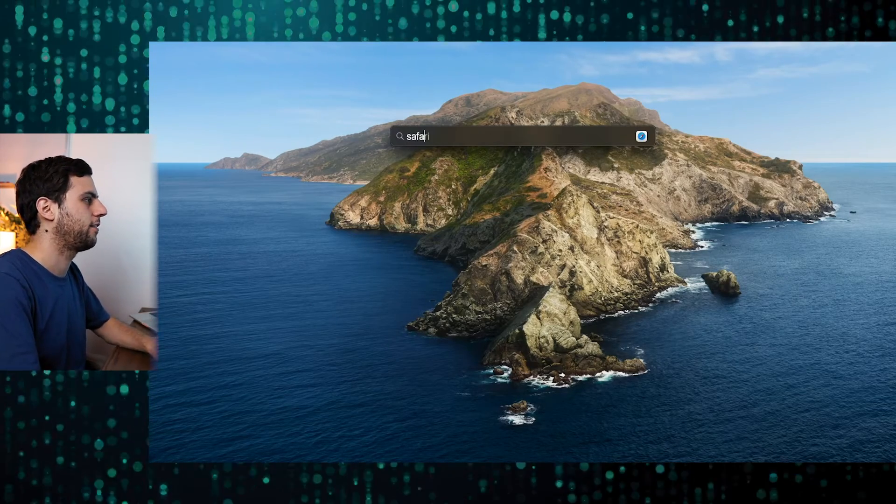
- Launch Safari from Spotlight
{"action": "key", "text": "Return"}
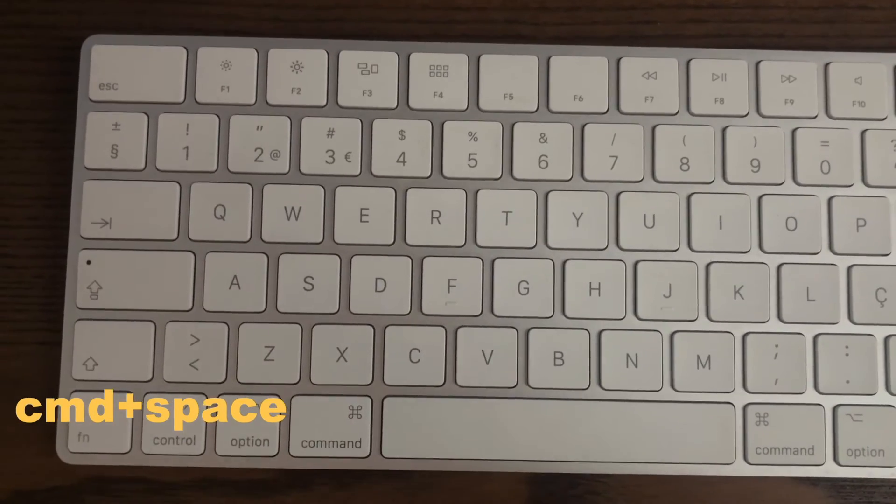
- Search "spo" in Spotlight, and search it again in Alfred to open the Spotlight preferences
{"action": "key", "text": "super+space"}
{"action": "type", "text": "spo"}
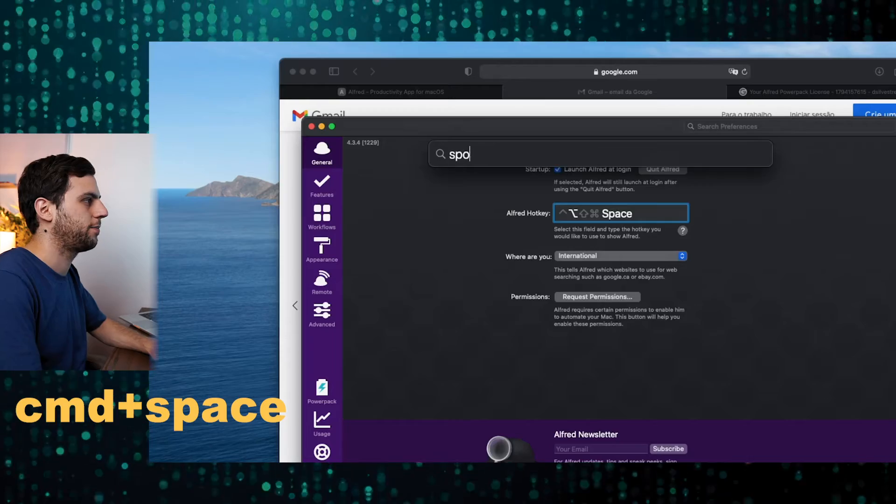
{"action": "key", "text": "alt+space"}
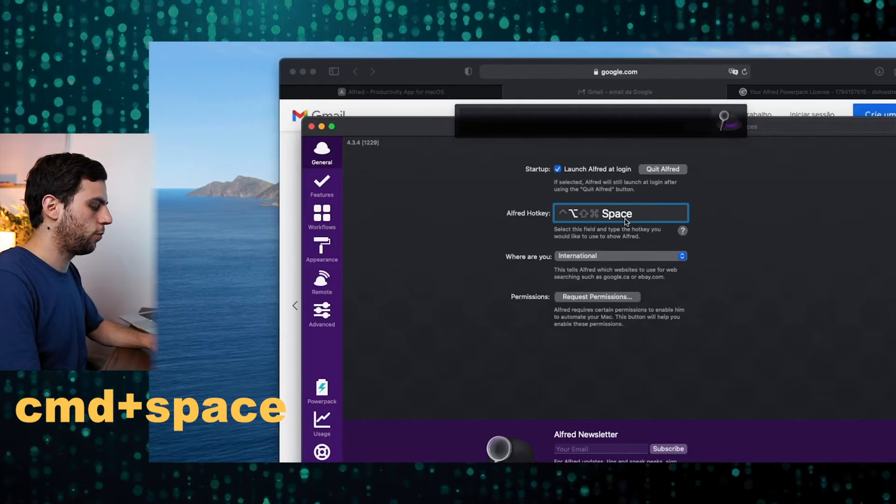
{"action": "type", "text": "spo"}
{"action": "key", "text": "Return"}
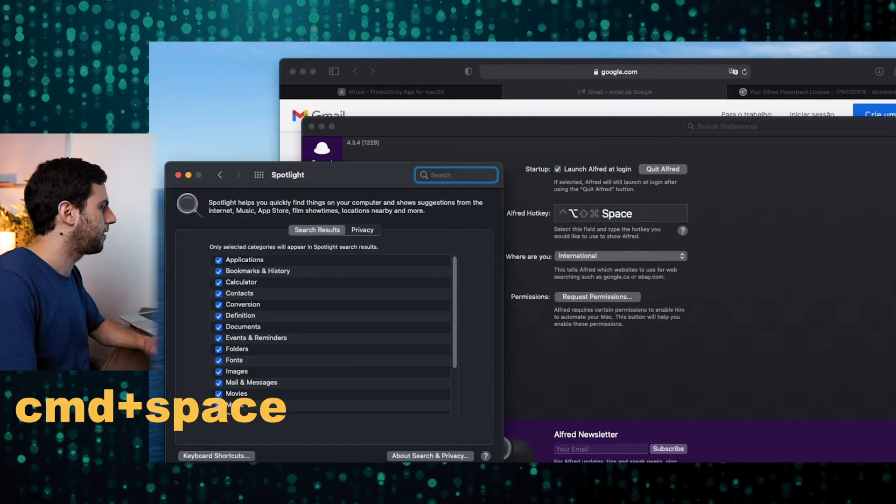
- Disable the Show Spotlight search keyboard shortcut and set the Alfred hotkey to Command+Space
{"action": "left_click", "coordinate": [240, 454]}
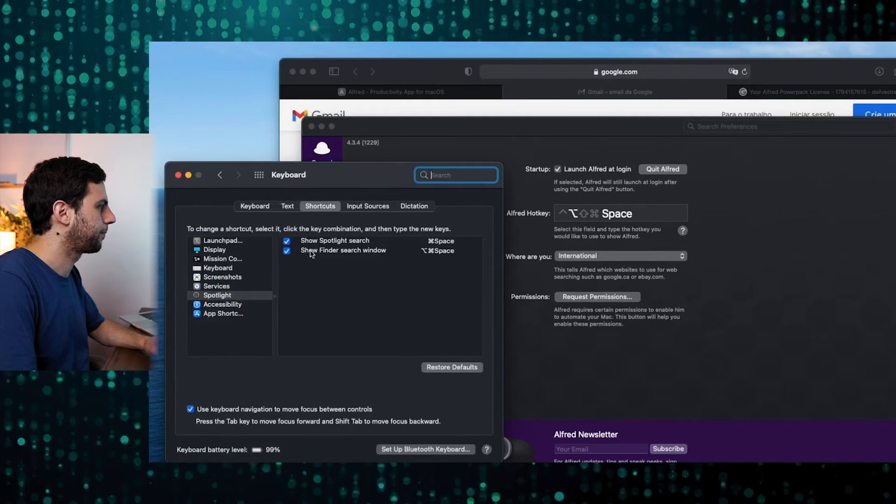
{"action": "left_click", "coordinate": [343, 243]}
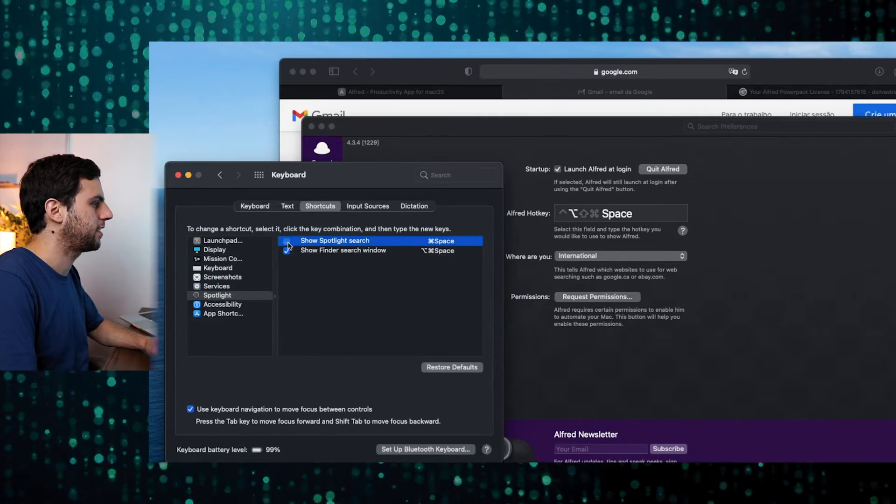
{"action": "left_click", "coordinate": [591, 219]}
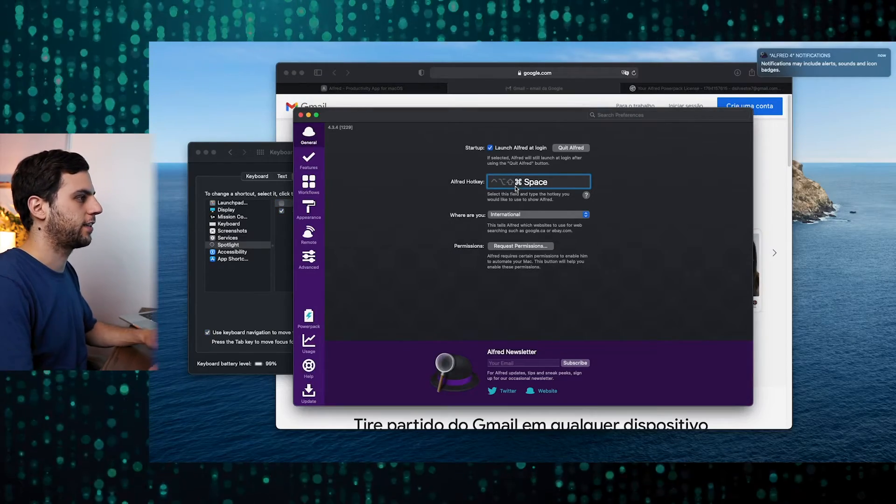
{"action": "key", "text": "super+space"}
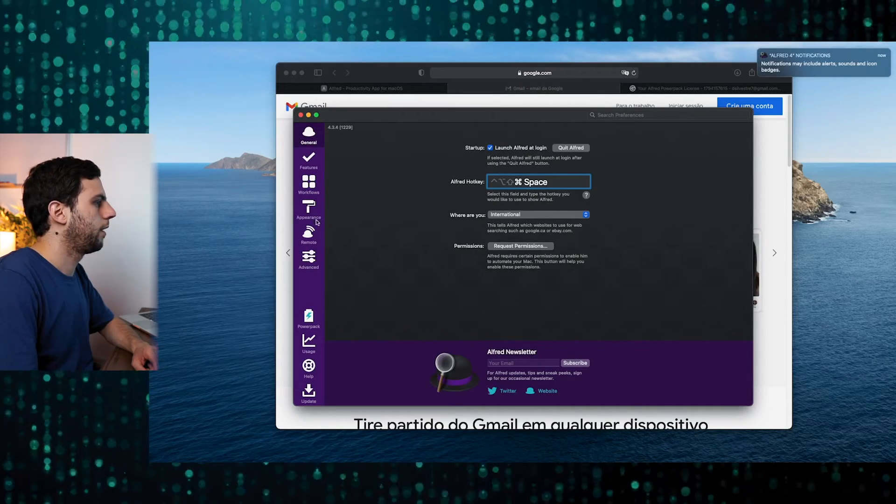
- Include folders, images, documents, archives and text files in Alfred's default results, and open the Clipboard History settings
{"action": "left_click", "coordinate": [309, 160]}
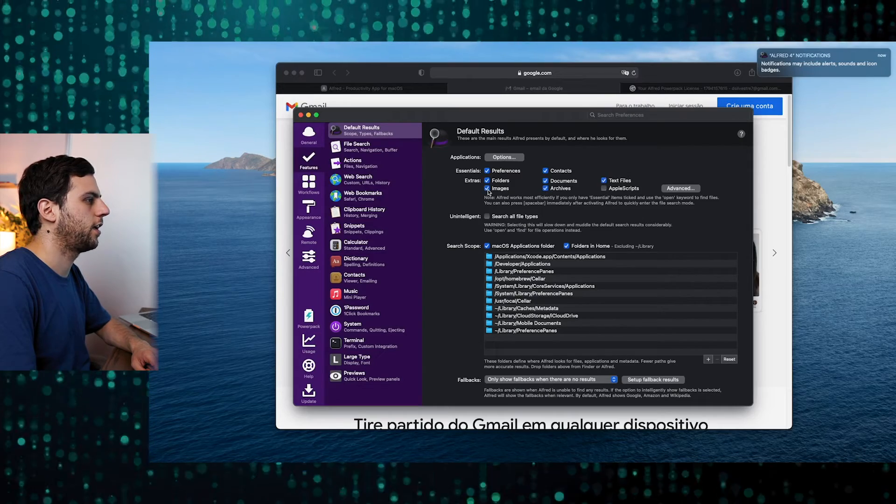
{"action": "left_click", "coordinate": [364, 212]}
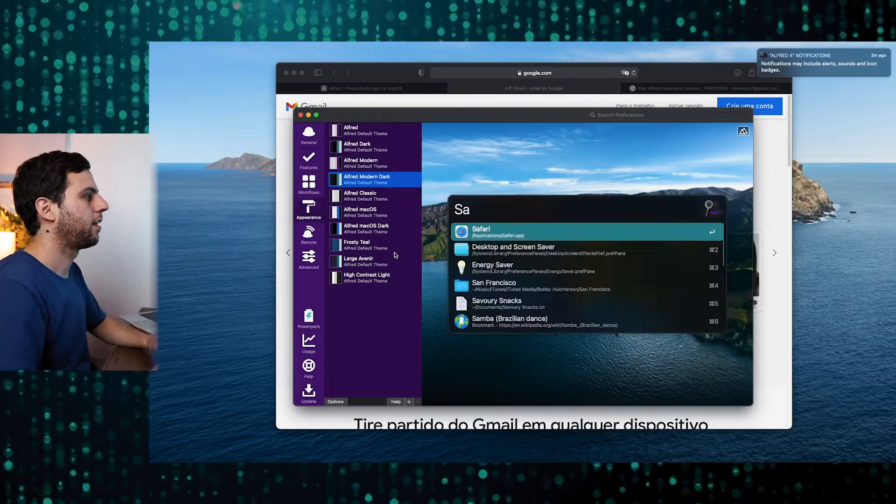
- Set Alfred's appearance theme to Large Avenir and try it in the Alfred search window
{"action": "key", "text": "Up"}
{"action": "key", "text": "Up"}
{"action": "key", "text": "Down"}
{"action": "key", "text": "Down"}
{"action": "key", "text": "Down"}
{"action": "key", "text": "Down"}
{"action": "key", "text": "Down"}
{"action": "key", "text": "Down"}
{"action": "key", "text": "Down"}
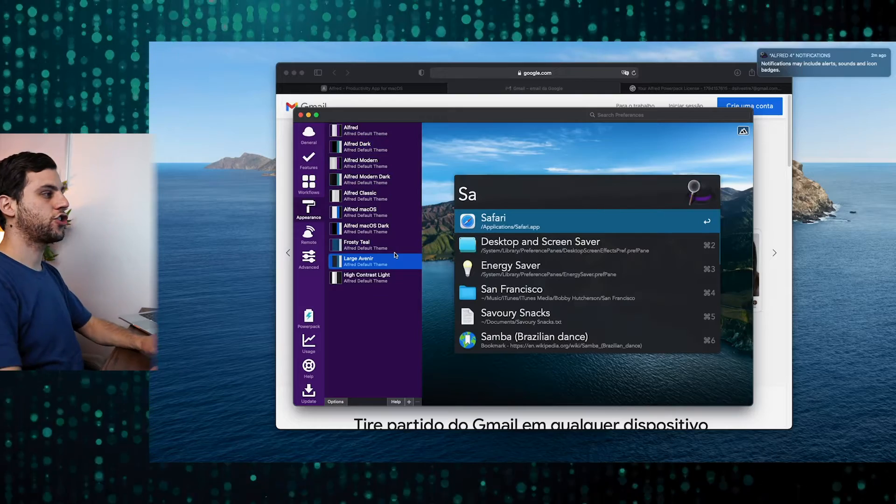
{"action": "key", "text": "alt+space"}
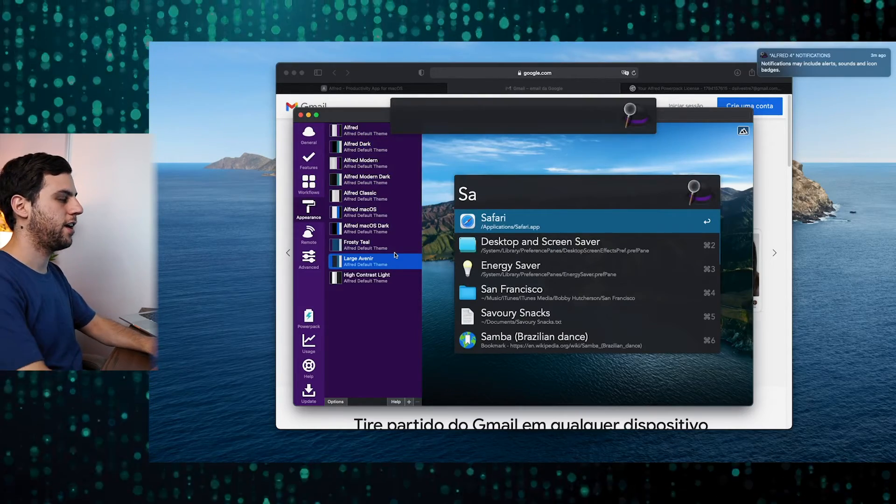
{"action": "type", "text": "hgd"}
{"action": "key", "text": "BackSpace"}
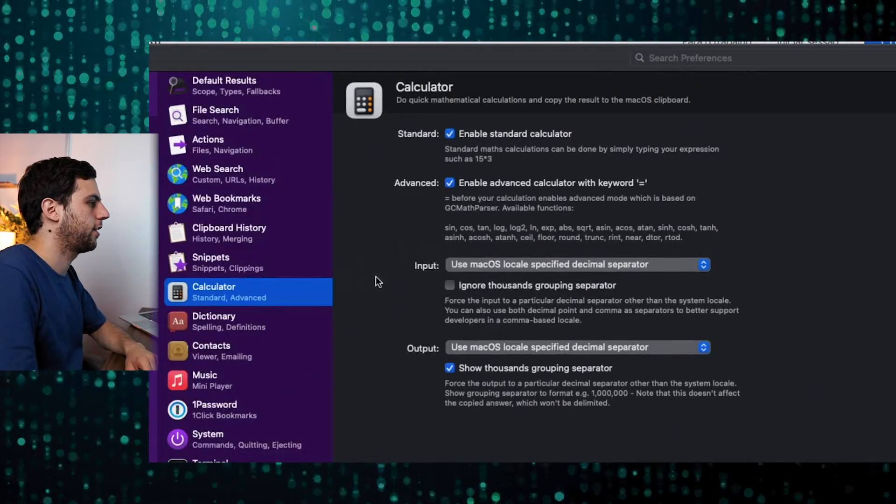
- Set Alfred's calculator input to use the decimal point as decimal separator and test it with 1.5+1
{"action": "left_click", "coordinate": [499, 267]}
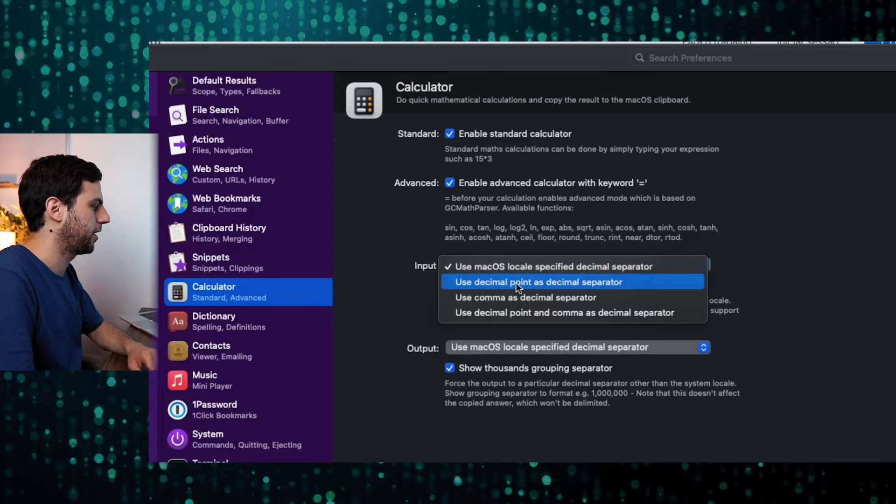
{"action": "key", "text": "alt+space"}
{"action": "type", "text": "1.5"}
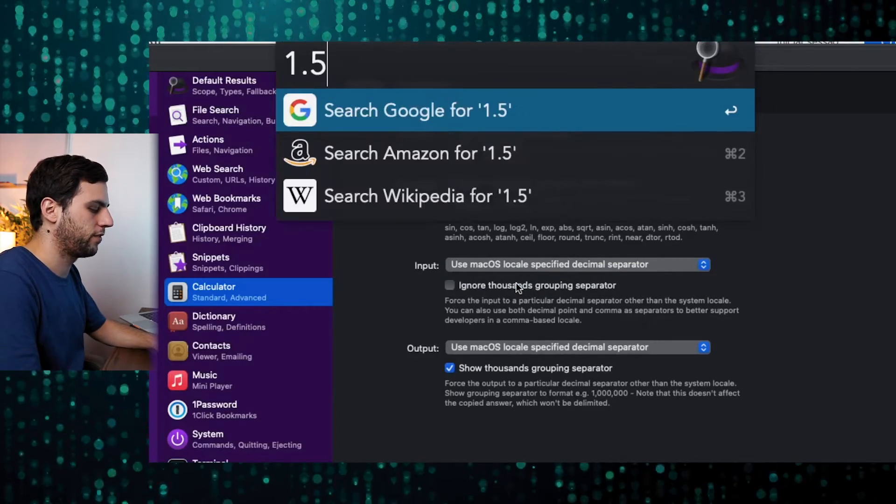
{"action": "left_click", "coordinate": [495, 268]}
{"action": "left_click", "coordinate": [514, 281]}
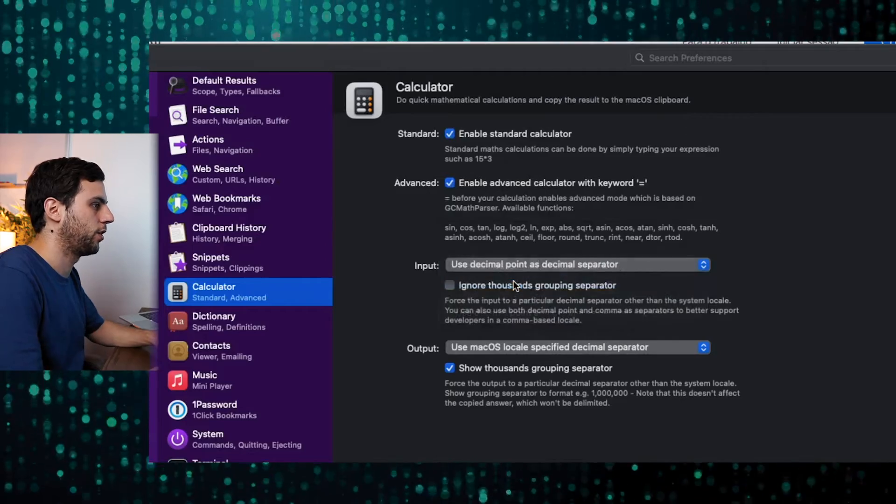
{"action": "key", "text": "alt+space"}
{"action": "type", "text": "1.5"}
{"action": "type", "text": "+1"}
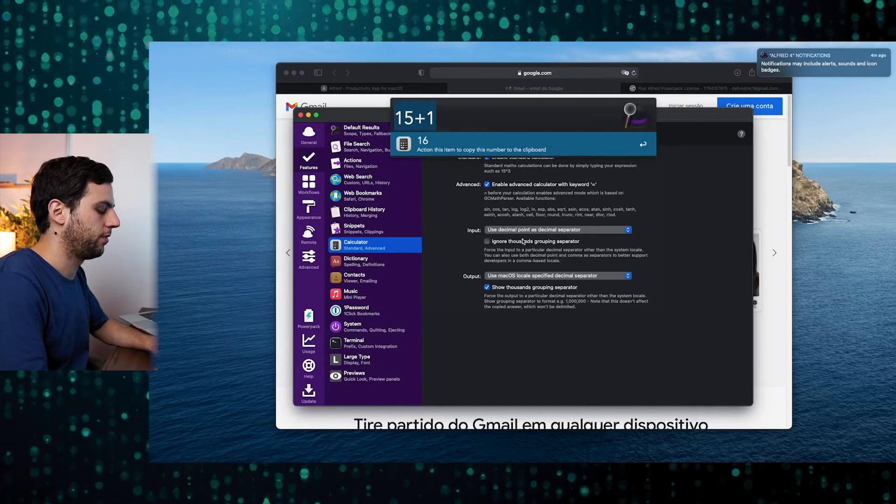
- Enter "new coffee beans" in Alfred and look through the Google, Amazon and Wikipedia search options
{"action": "type", "text": "new coffee bee"}
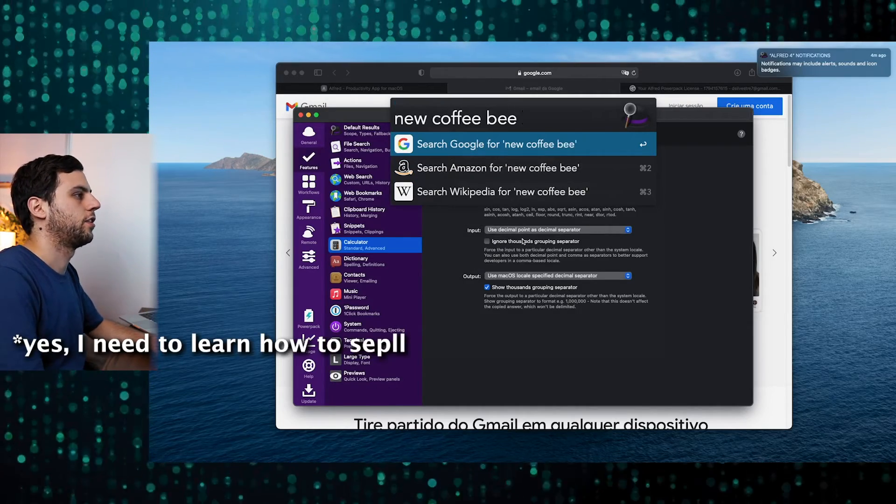
{"action": "key", "text": "Down"}
{"action": "key", "text": "Down"}
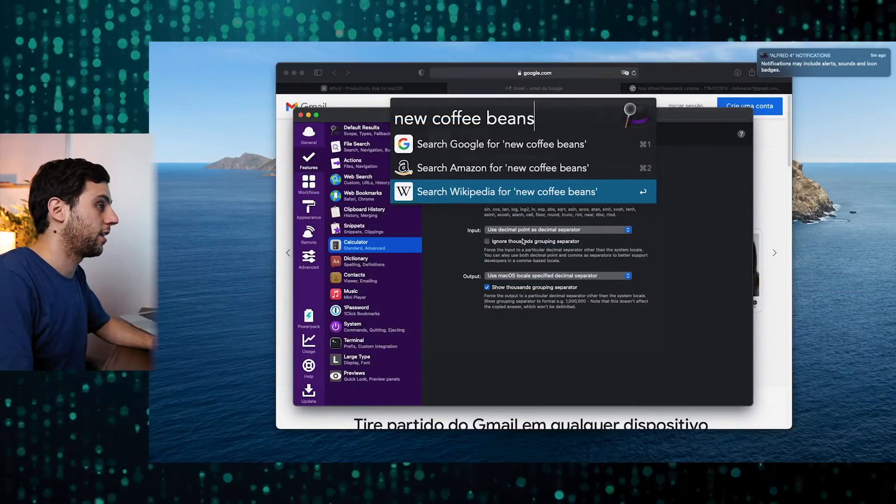
{"action": "key", "text": "Up"}
{"action": "key", "text": "Up"}
{"action": "key", "text": "Escape"}
- Download Google Chrome for a Mac with Apple chip and open the googlechrome.dmg disk image
{"action": "left_click", "coordinate": [579, 76]}
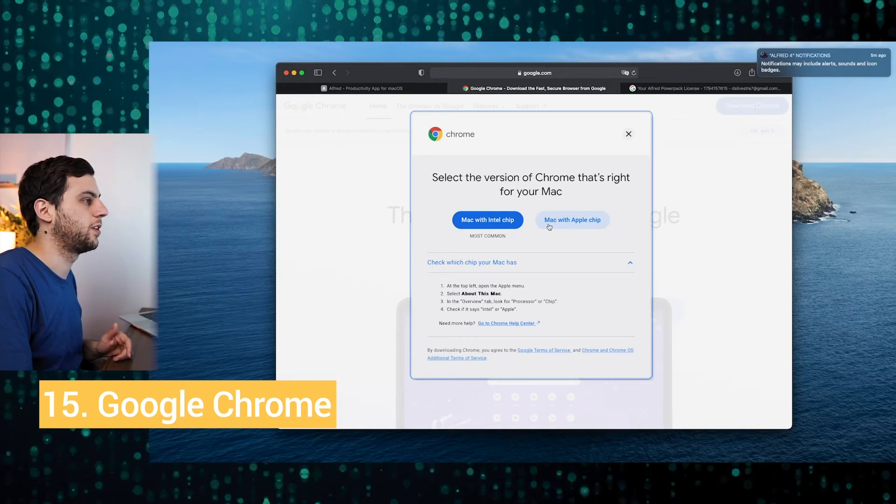
{"action": "left_click", "coordinate": [588, 229]}
{"action": "left_click", "coordinate": [602, 271]}
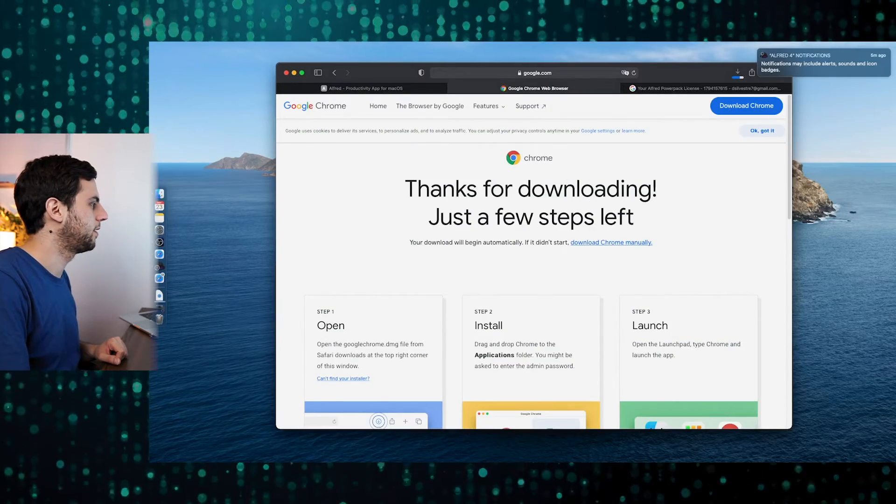
{"action": "left_click", "coordinate": [160, 298]}
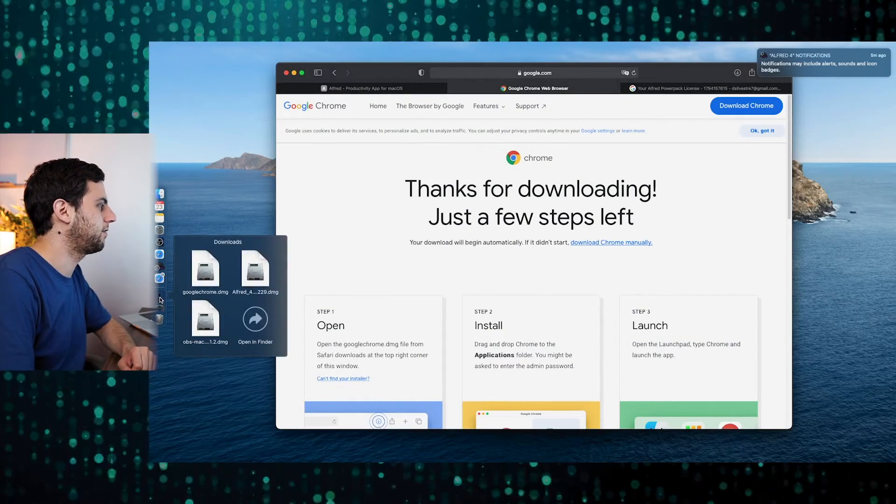
{"action": "left_click", "coordinate": [205, 273]}
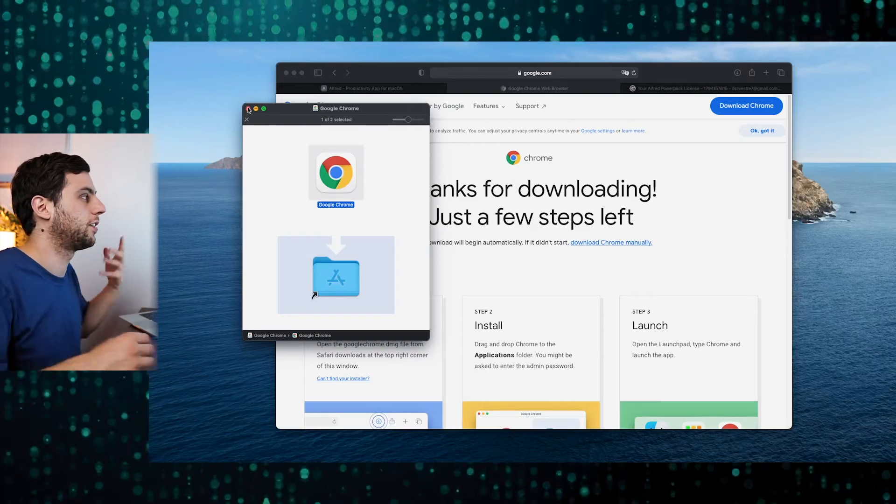
- Launch Google Chrome from Alfred and complete its welcome dialog with Chrome set as the default browser
{"action": "key", "text": "alt+space"}
{"action": "type", "text": "chrt"}
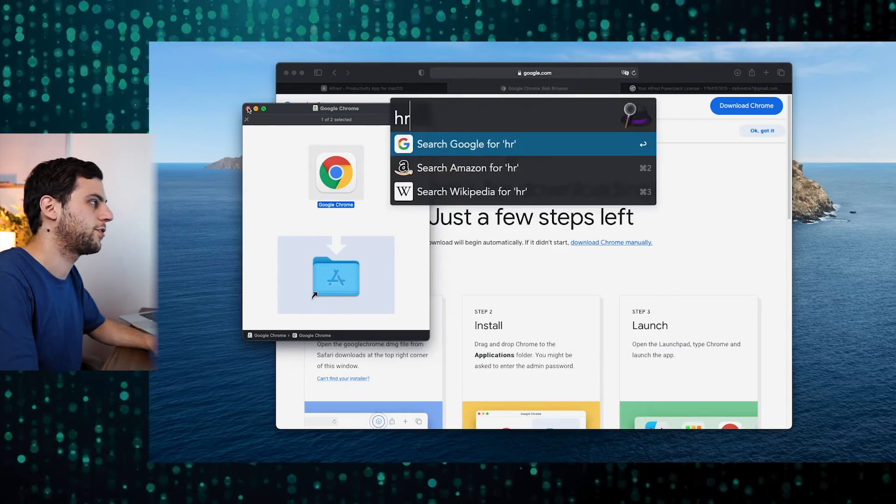
{"action": "key", "text": "BackSpace"}
{"action": "key", "text": "Return"}
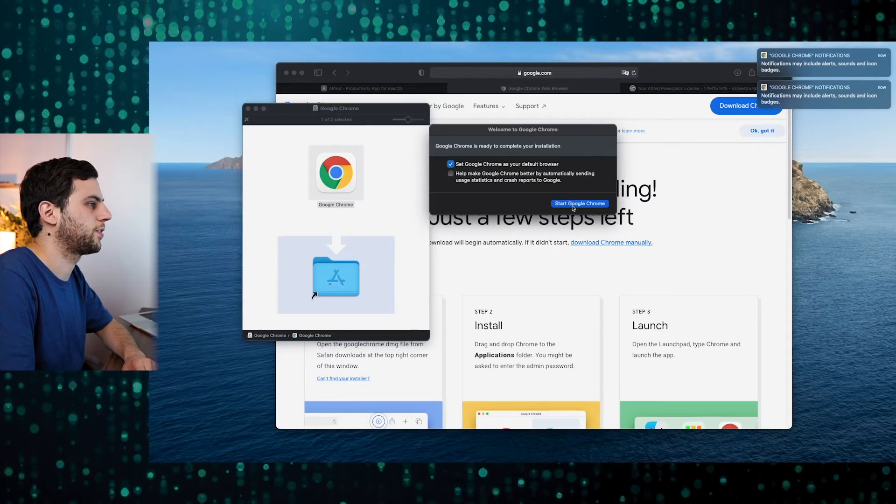
{"action": "left_click", "coordinate": [572, 206]}
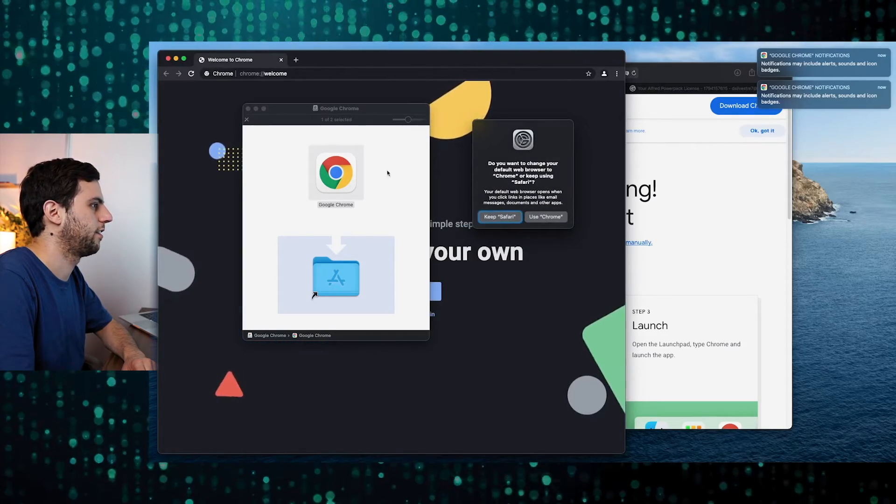
- Bring the Chrome window forward, reposition it, and close the LastPass vault and Grammarly sign-up tabs
{"action": "left_click", "coordinate": [353, 193]}
{"action": "left_click_drag", "start_coordinate": [486, 69], "coordinate": [593, 62]}
{"action": "left_click", "coordinate": [691, 65]}
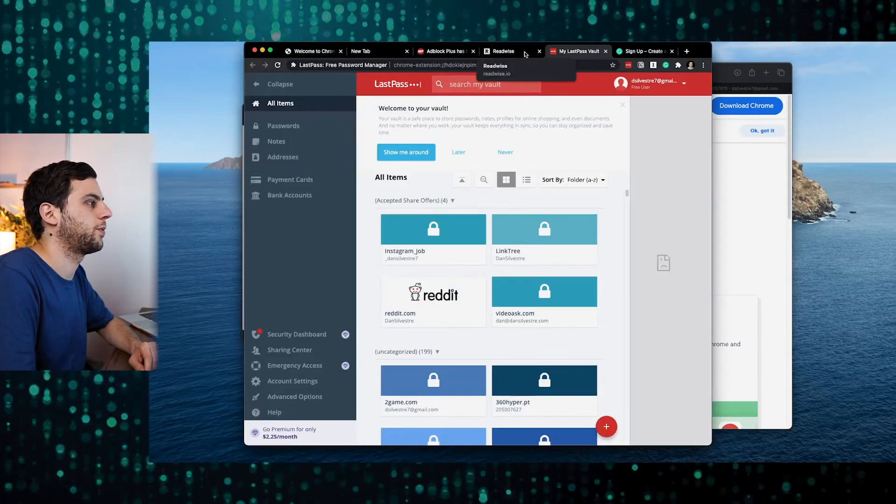
{"action": "left_click", "coordinate": [606, 51]}
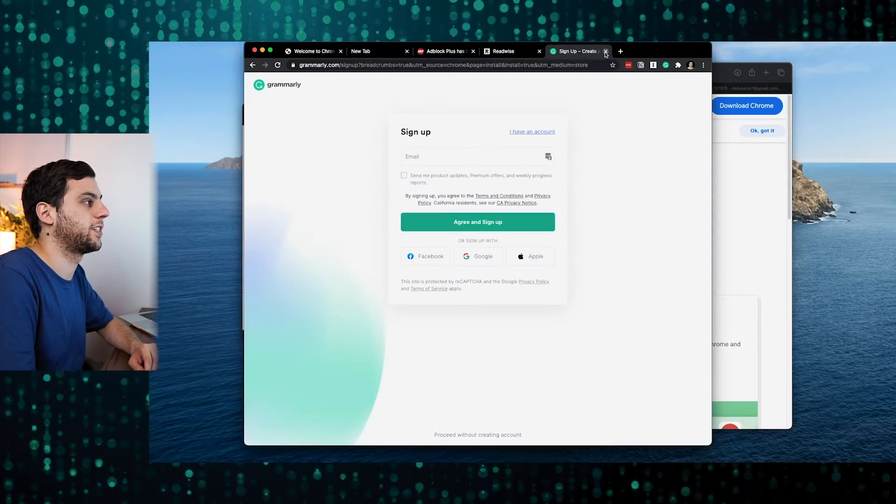
{"action": "left_click", "coordinate": [606, 51]}
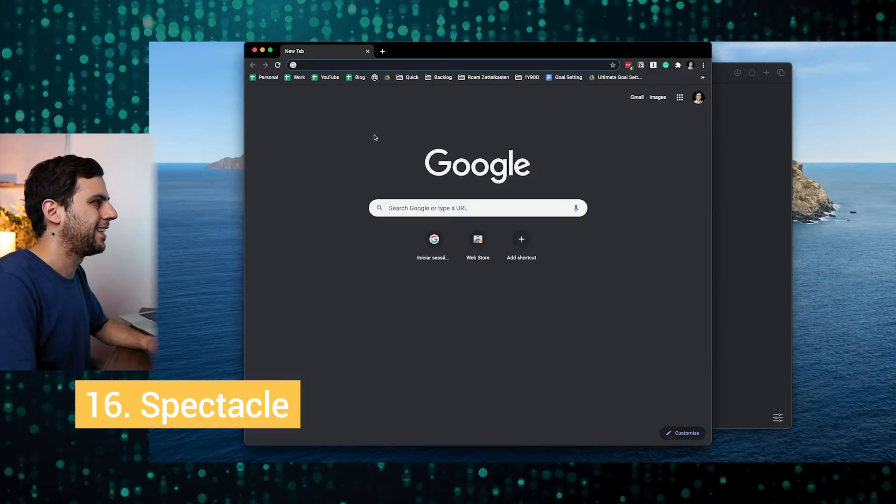
- Arrange the Safari and Chrome windows side by side on the desktop
{"action": "key", "text": "super+alt+Right"}
{"action": "left_click_drag", "start_coordinate": [515, 66], "coordinate": [393, 44]}
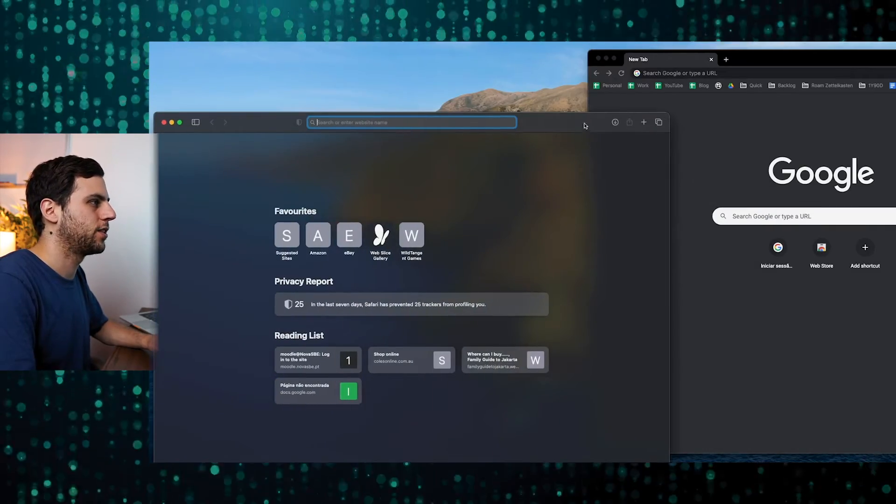
{"action": "left_click_drag", "start_coordinate": [586, 123], "coordinate": [583, 62]}
- Search Google for "spectacle" through Alfred
{"action": "left_click", "coordinate": [710, 219]}
{"action": "type", "text": "spexctca"}
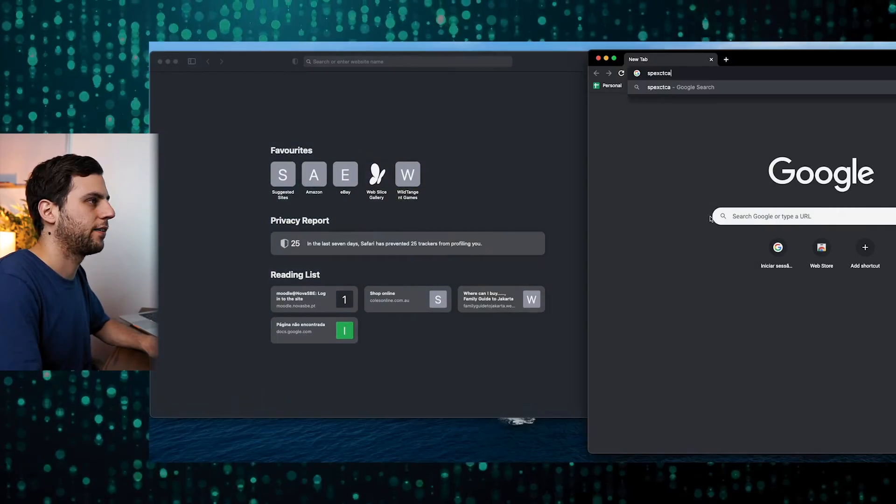
{"action": "key", "text": "super+a"}
{"action": "key", "text": "alt+space"}
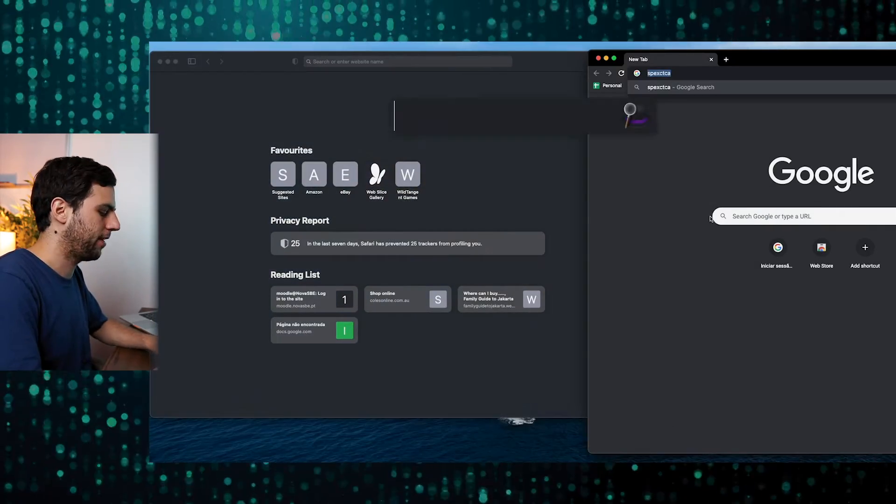
{"action": "type", "text": "spectacle"}
{"action": "key", "text": "Return"}
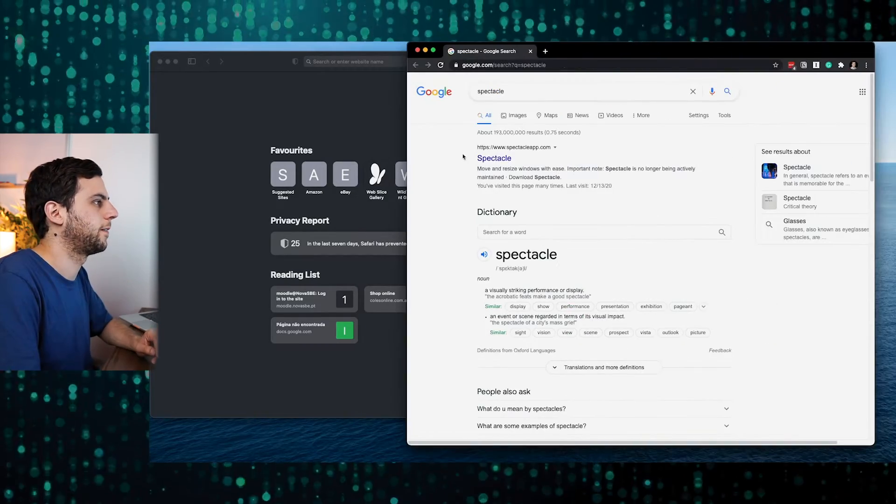
- Download Spectacle 1.2 from spectacleapp.com, unpack it, and open the downloaded Spectacle app
{"action": "left_click", "coordinate": [495, 158]}
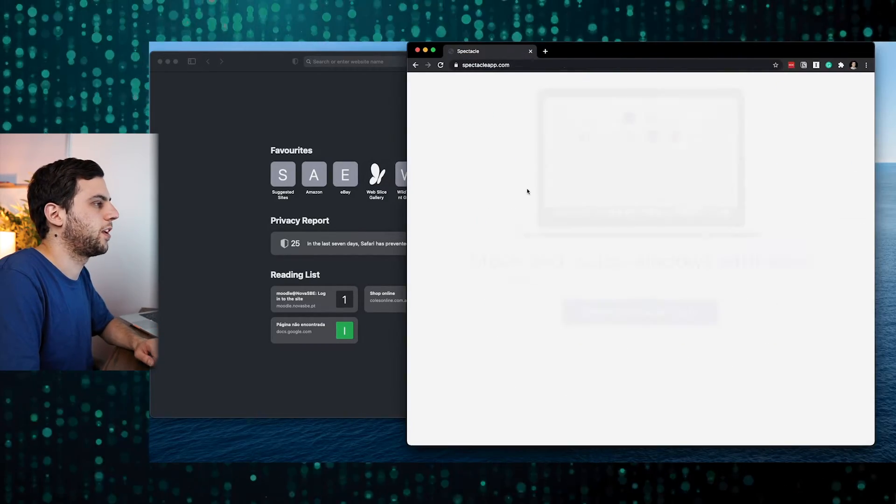
{"action": "left_click", "coordinate": [677, 310]}
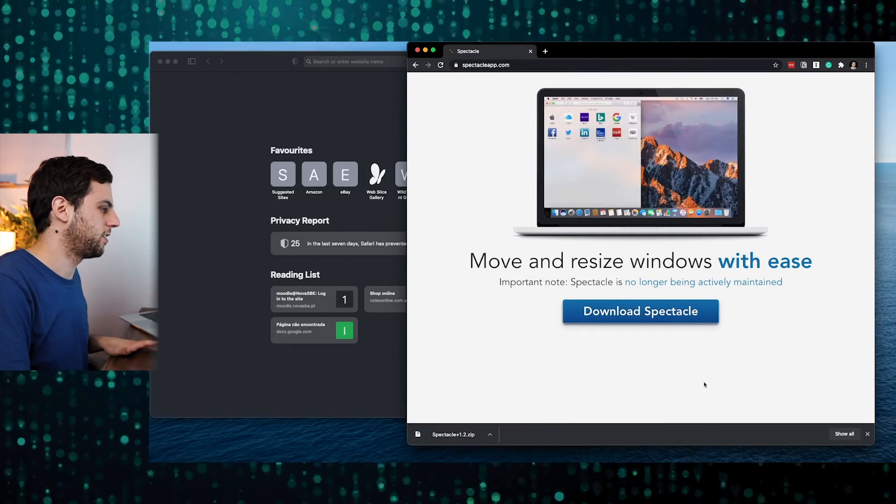
{"action": "left_click", "coordinate": [461, 428]}
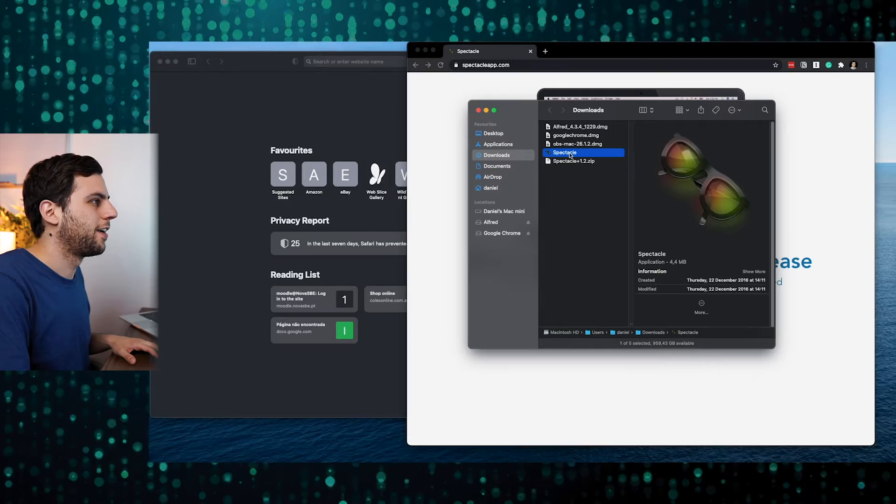
{"action": "double_click", "coordinate": [570, 156]}
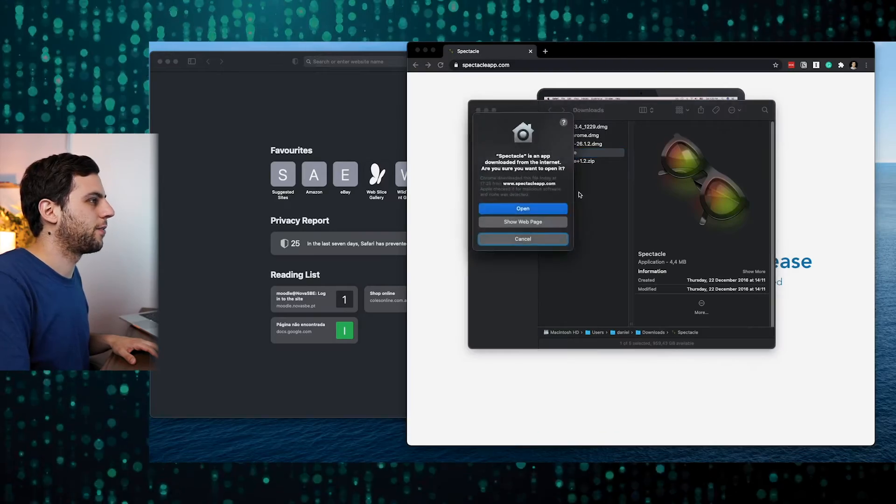
{"action": "left_click", "coordinate": [550, 208]}
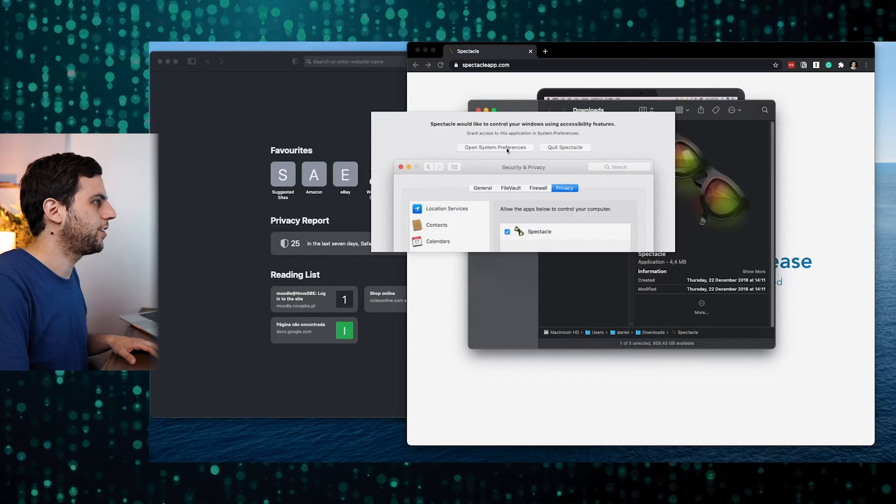
- Open the accessibility privacy settings requested by Spectacle and unlock them with the account password
{"action": "left_click", "coordinate": [503, 145]}
{"action": "left_click", "coordinate": [273, 353]}
{"action": "type", "text": "•"}
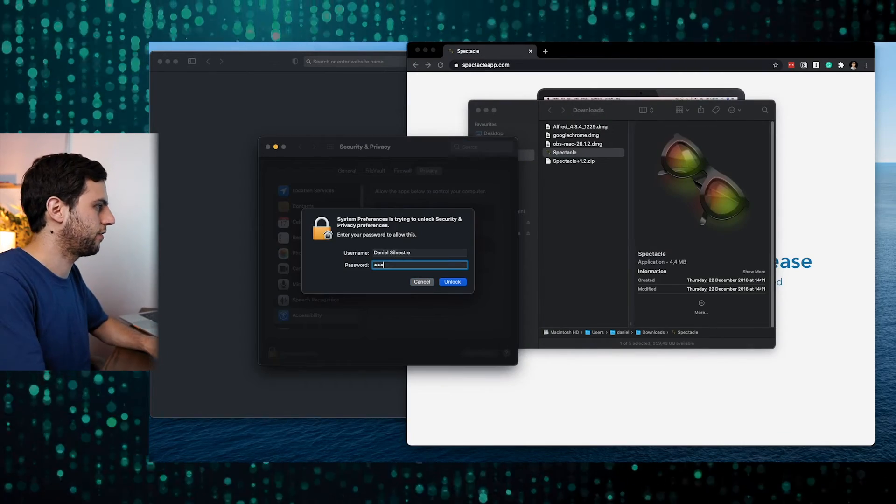
{"action": "type", "text": "•••••••"}
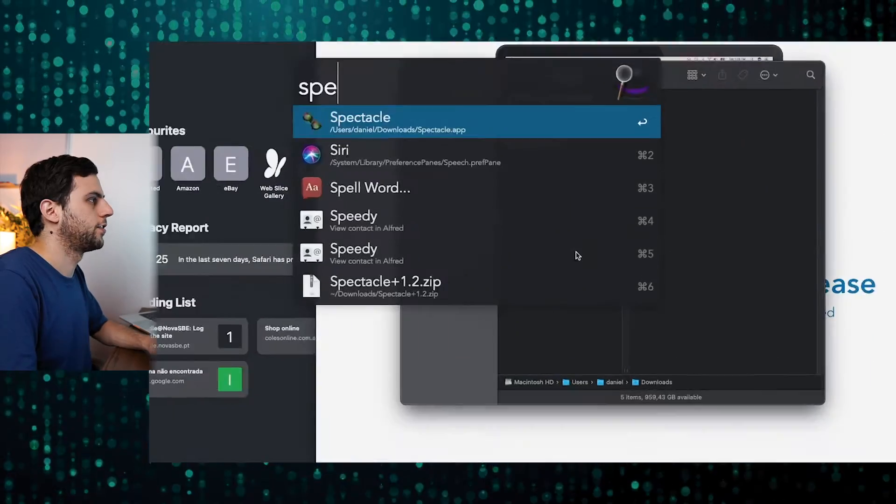
- Launch Spectacle from Alfred and open its preferences with the shortcut list
{"action": "key", "text": "Return"}
{"action": "left_click", "coordinate": [542, 56]}
{"action": "left_click", "coordinate": [333, 121]}
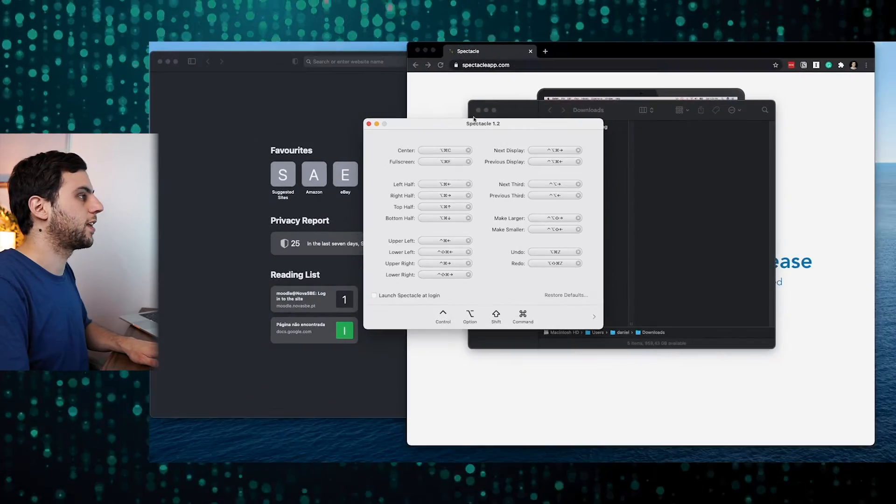
- Center the Chrome window using the Spectacle shortcut, check Spectacle's command list, and move the window to the left half
{"action": "left_click", "coordinate": [491, 88]}
{"action": "key", "text": "alt+super+c"}
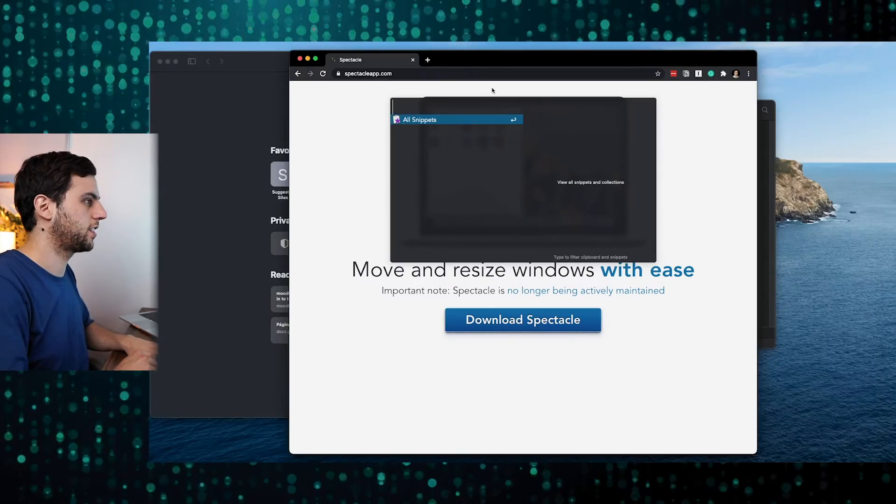
{"action": "left_click", "coordinate": [749, 47]}
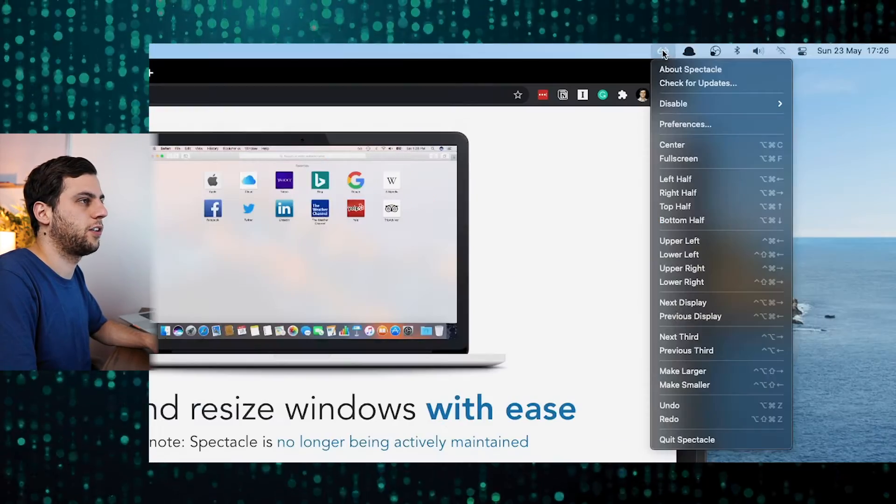
{"action": "left_click", "coordinate": [718, 240]}
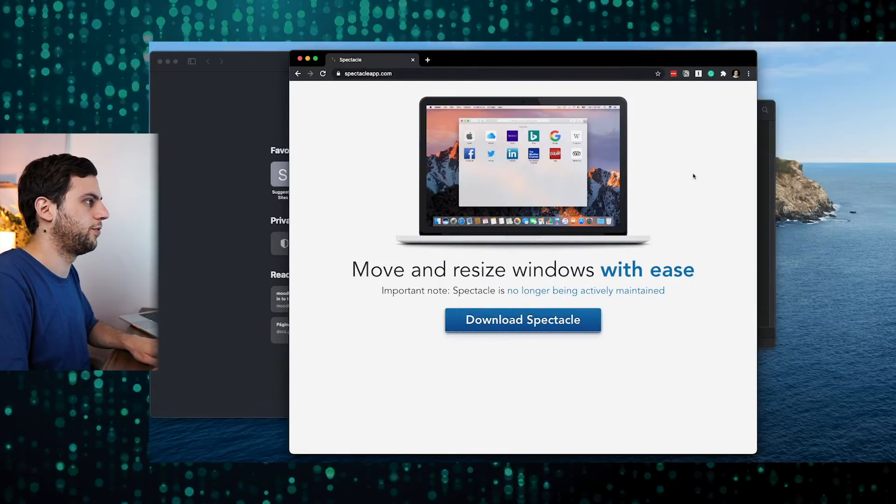
{"action": "key", "text": "ctrl+shift+super+Left"}
{"action": "key", "text": "alt+super+Left"}
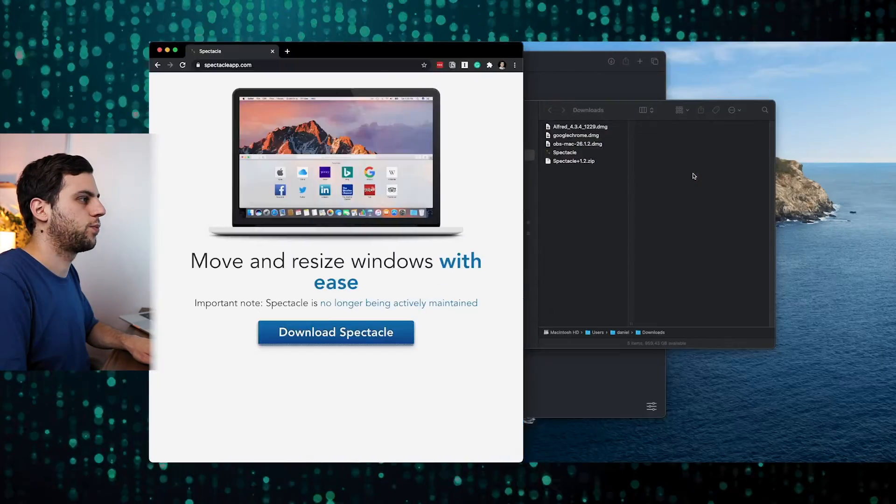
- Move the Chrome window to the right half of the screen with the Spectacle shortcut
{"action": "key", "text": "alt+super+Right"}
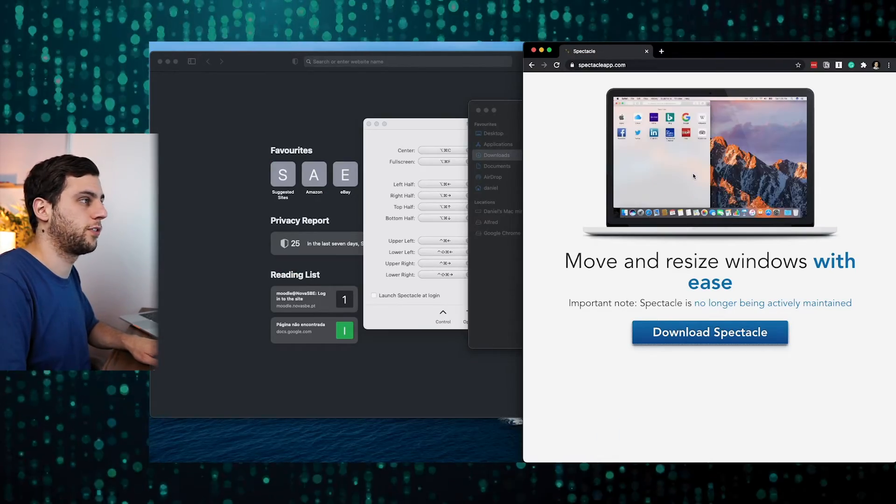
{"action": "key", "text": "alt+super+Right"}
{"action": "key", "text": "alt+super+Right"}
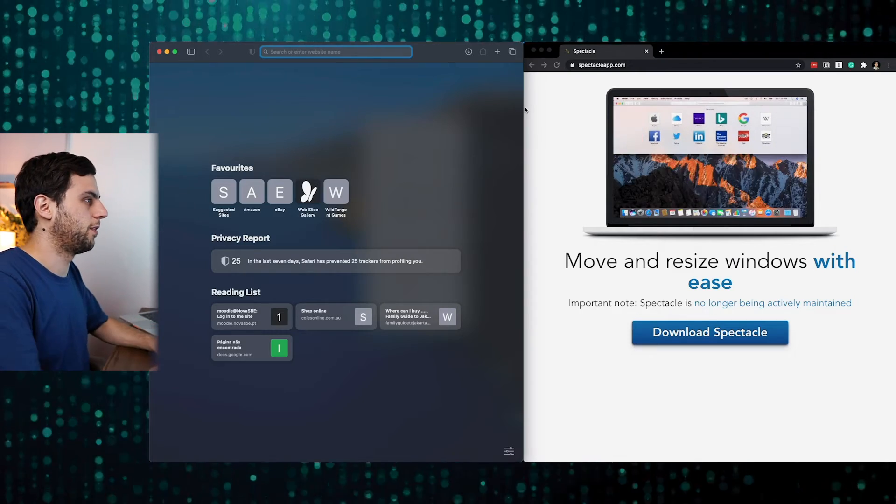
- Open a second Safari window and tile the two Safari windows into the left and middle thirds of the screen
{"action": "key", "text": "super+n"}
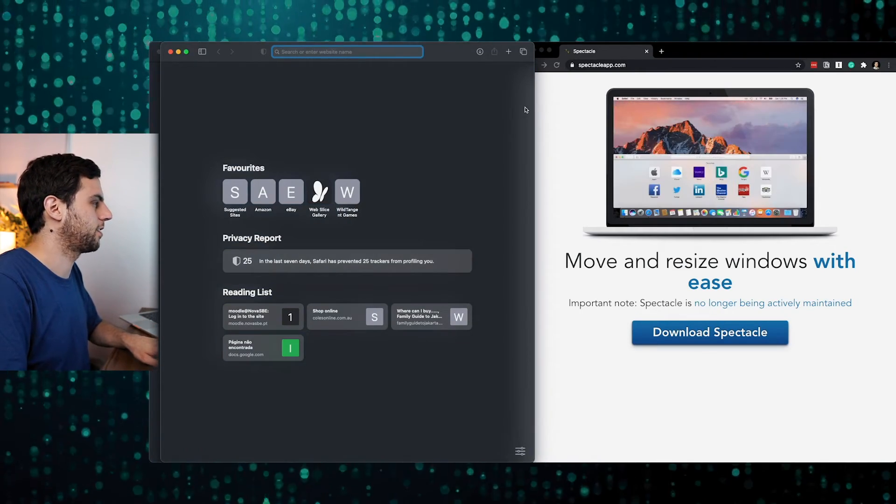
{"action": "key", "text": "alt+super+Left"}
{"action": "key", "text": "alt+super+Left"}
{"action": "key", "text": "alt+super+Left"}
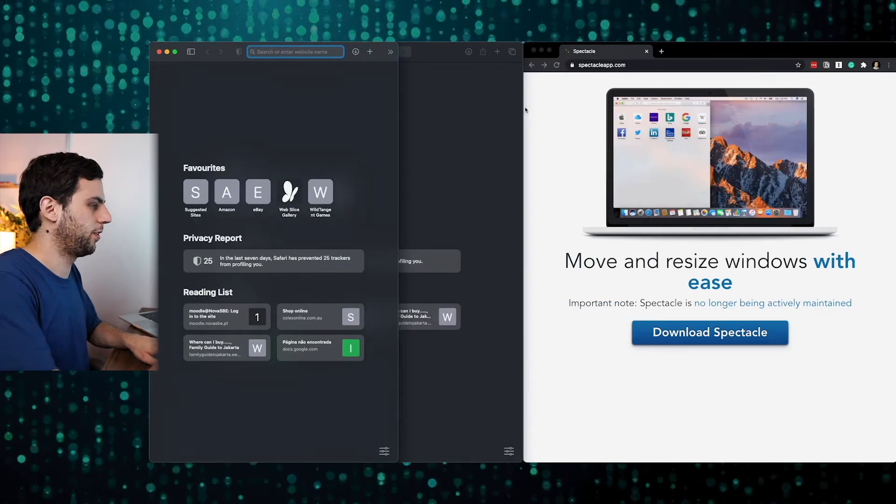
{"action": "key", "text": "alt+super+c"}
{"action": "left_click", "coordinate": [362, 96]}
{"action": "key", "text": "alt+super+Left"}
{"action": "key", "text": "alt+super+Left"}
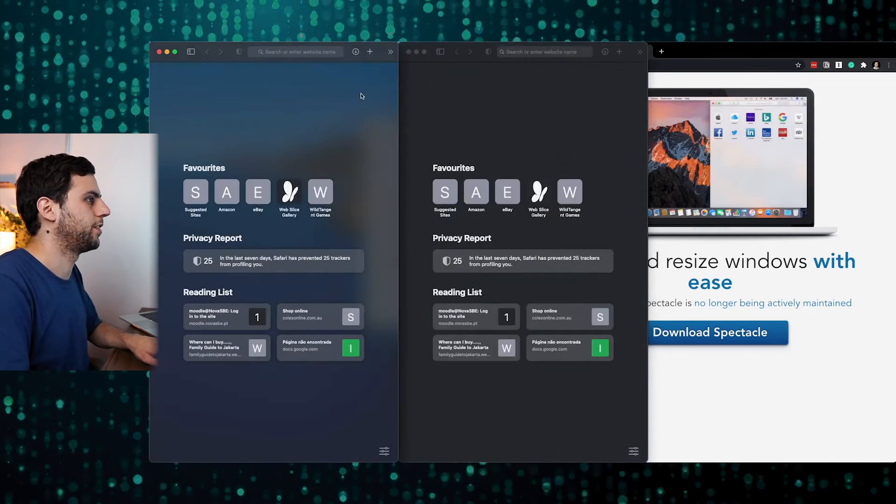
- Fit the Chrome window into the right third of the screen beside the two Safari windows
{"action": "left_click", "coordinate": [831, 311]}
{"action": "key", "text": "alt+super+Right"}
{"action": "key", "text": "alt+super+Right"}
{"action": "key", "text": "alt+super+Right"}
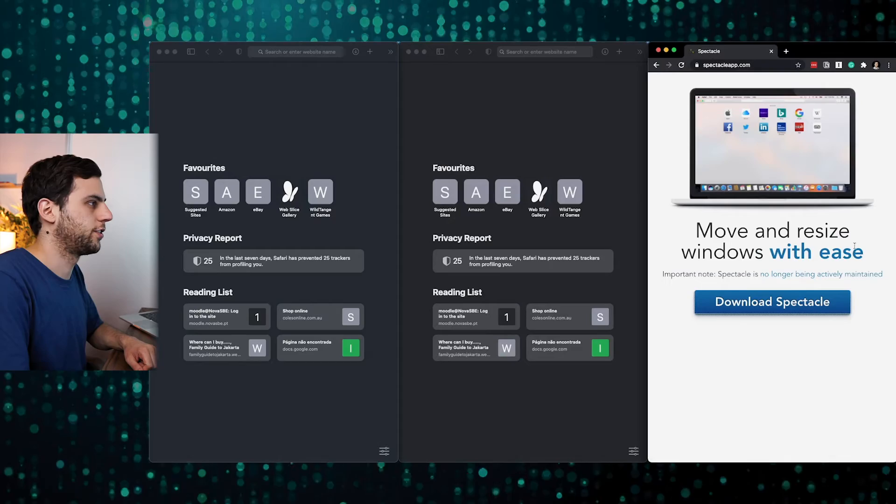
- Close both Safari windows
{"action": "left_click", "coordinate": [299, 134]}
{"action": "key", "text": "super+w"}
{"action": "key", "text": "super+w"}
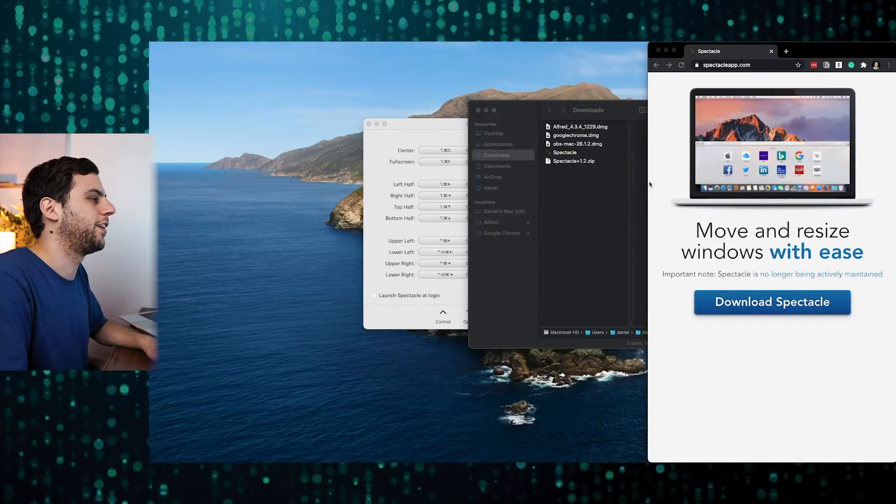
- Review Spectacle's window commands, set Spectacle to launch at login, and close its preferences
{"action": "left_click", "coordinate": [747, 46]}
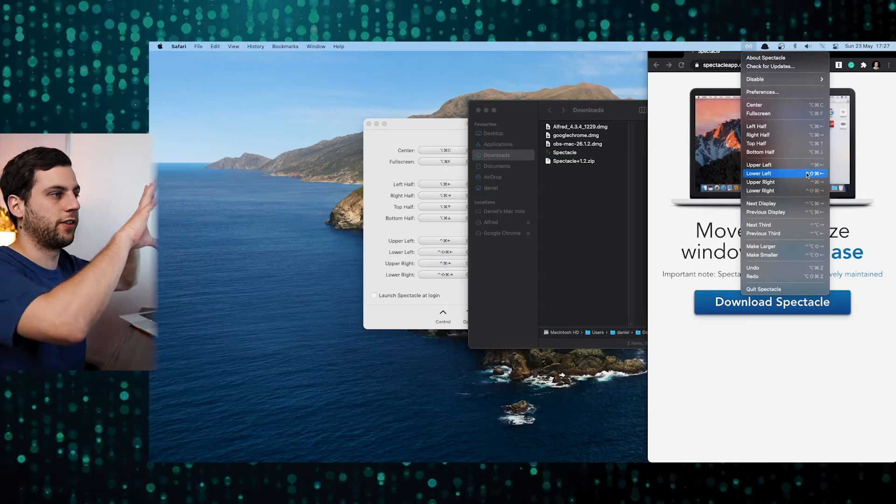
{"action": "left_click", "coordinate": [770, 204]}
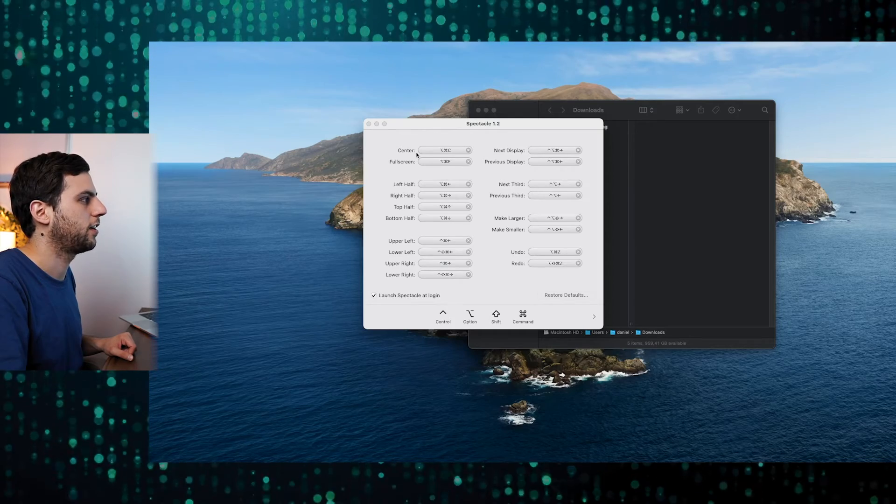
{"action": "left_click", "coordinate": [369, 124]}
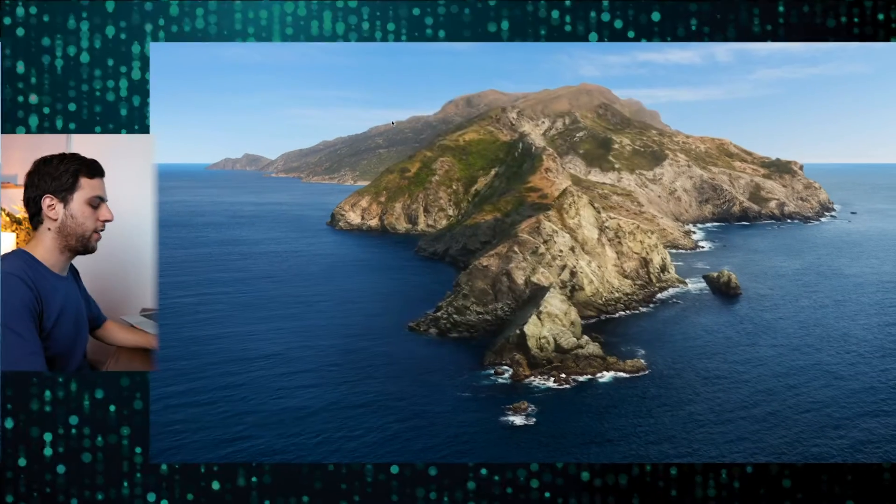
- Search for Displaperture from Alfred, download displaperture210.dmg from manytricks.com, and close the page
{"action": "key", "text": "alt+space"}
{"action": "type", "text": "displap"}
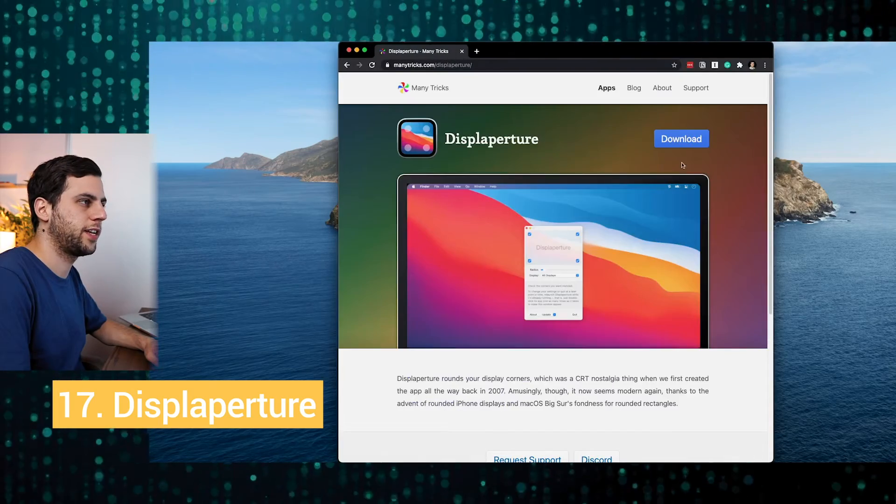
{"action": "left_click", "coordinate": [688, 145]}
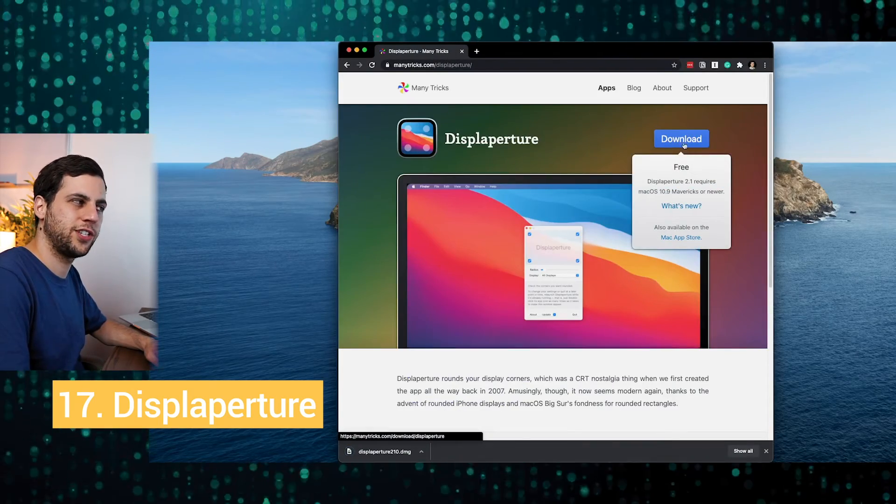
{"action": "left_click", "coordinate": [462, 52]}
- Open the downloaded Displaperture disk image and copy the app to the Applications folder
{"action": "key", "text": "super+space"}
{"action": "type", "text": "s"}
{"action": "key", "text": "Return"}
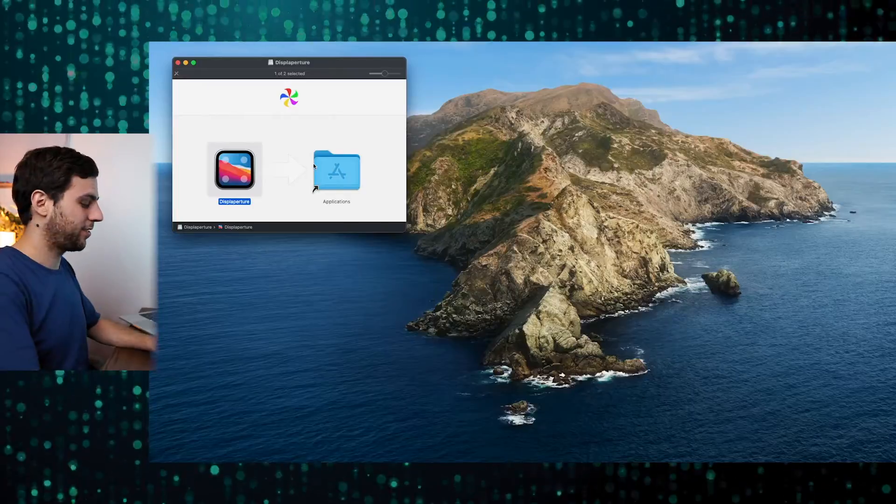
- Launch Displaperture from Alfred and close the disk image window
{"action": "key", "text": "alt+space"}
{"action": "type", "text": "dis"}
{"action": "key", "text": "Down"}
{"action": "key", "text": "Down"}
{"action": "key", "text": "Down"}
{"action": "key", "text": "Return"}
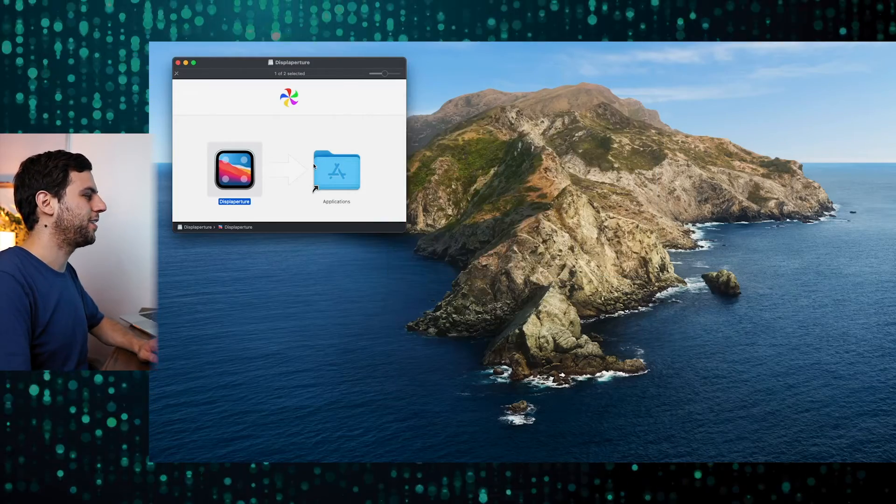
{"action": "left_click", "coordinate": [178, 63]}
- Try a small display corner radius of 3 pt in Displaperture, then set the radius to the default 10 pt
{"action": "left_click_drag", "start_coordinate": [510, 181], "coordinate": [491, 183]}
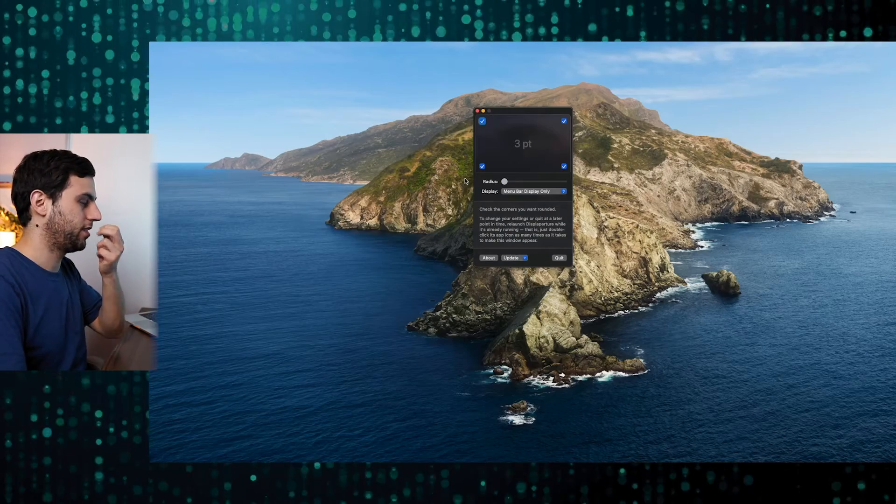
{"action": "mouse_move", "coordinate": [531, 181]}
{"action": "left_mouse_down"}
{"action": "mouse_move", "coordinate": [572, 181]}
{"action": "mouse_move", "coordinate": [524, 183]}
{"action": "left_mouse_up"}
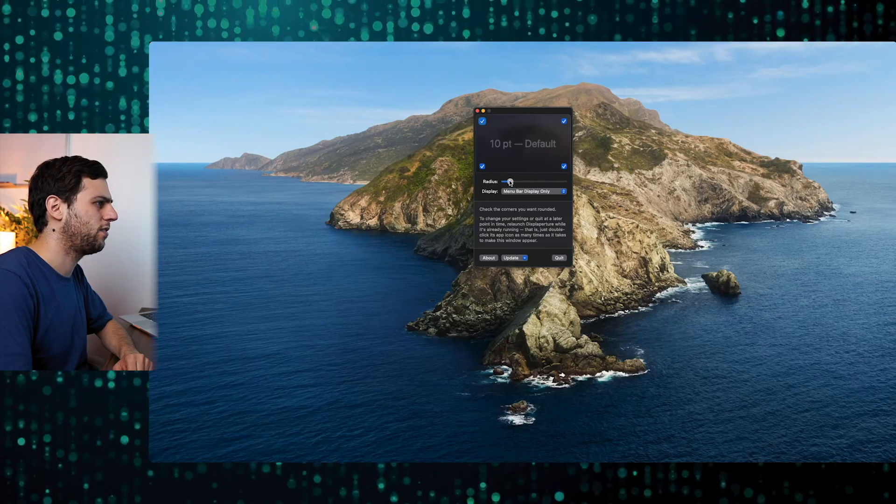